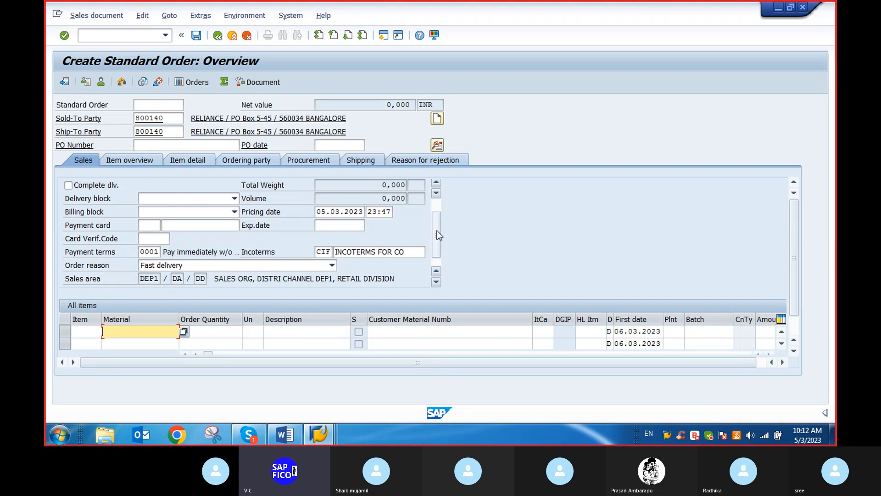
# Review the sales data in the order's header details and return to the order overview.
pyautogui.scroll(2, 437, 231)
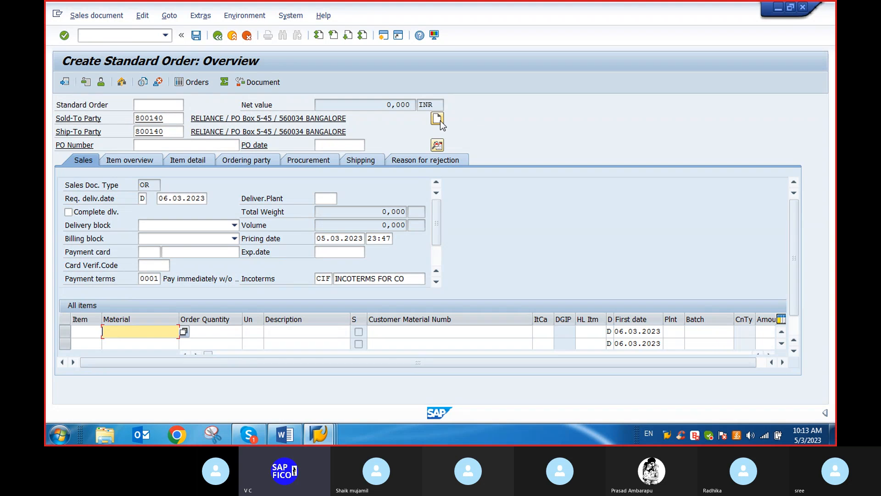
pyautogui.click(437, 145)
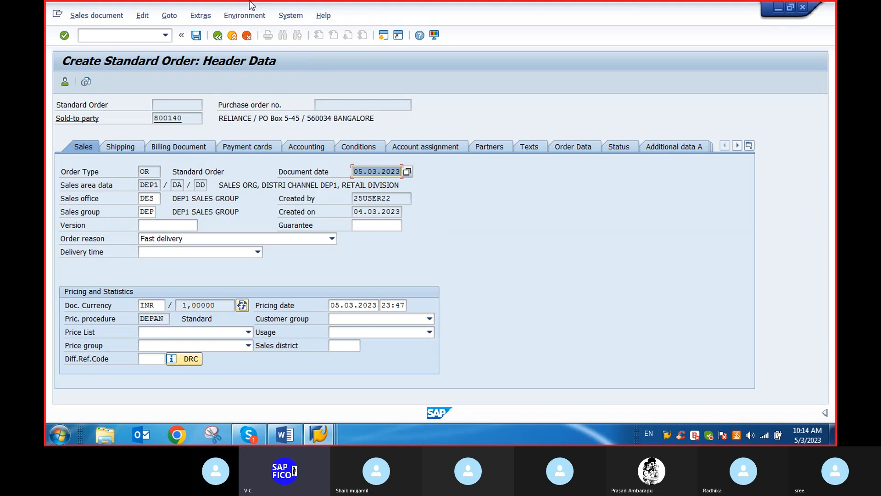
pyautogui.click(219, 38)
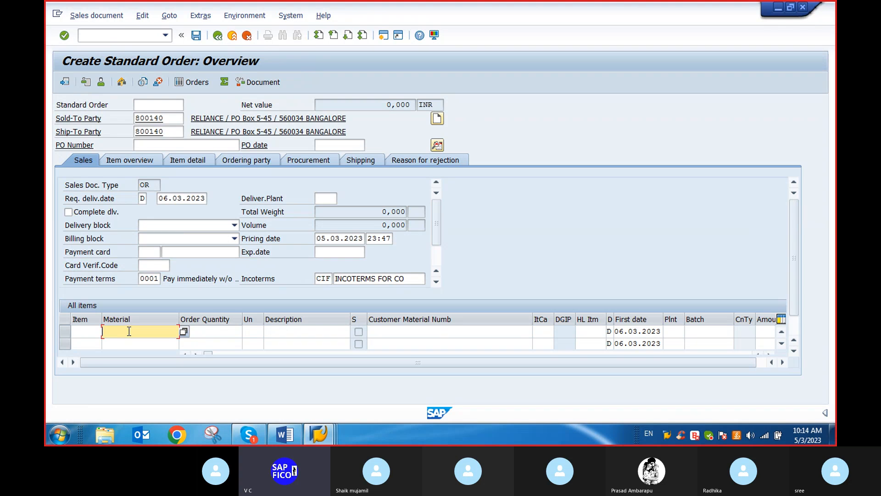
# Add material 291 with an order quantity of 1 as the first order item.
pyautogui.write('291')
pyautogui.click(210, 330)
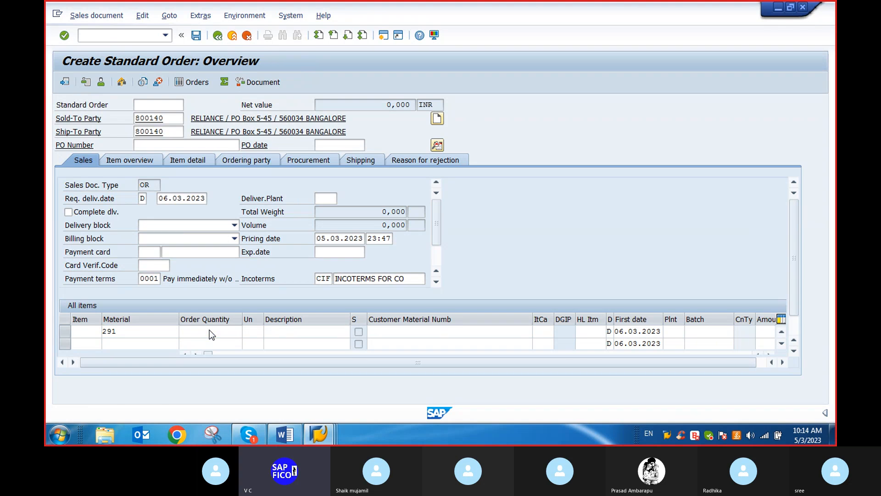
pyautogui.press('Return')
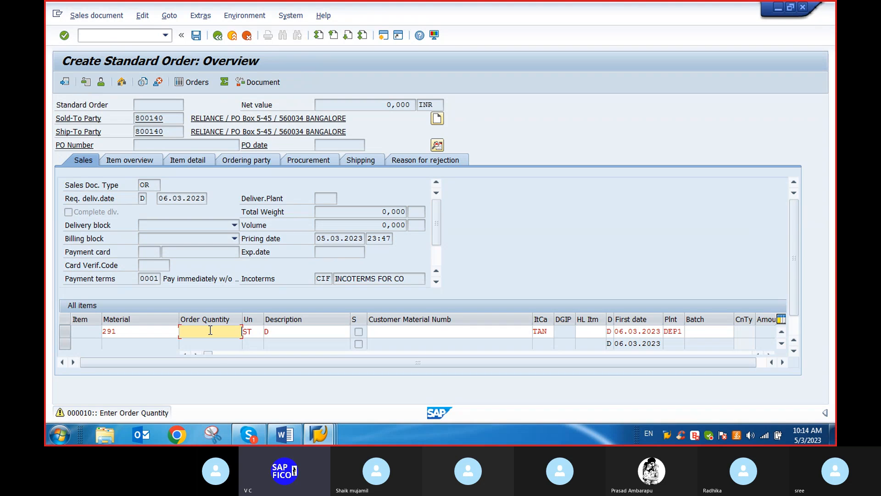
pyautogui.write('1')
pyautogui.press('Return')
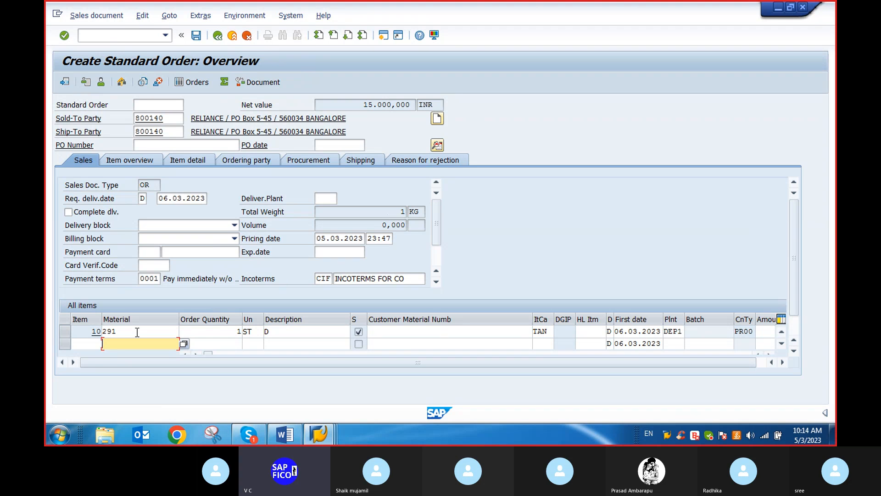
# Set the PR00 price amount of the item with material 291 to 20000 INR.
pyautogui.click(786, 362)
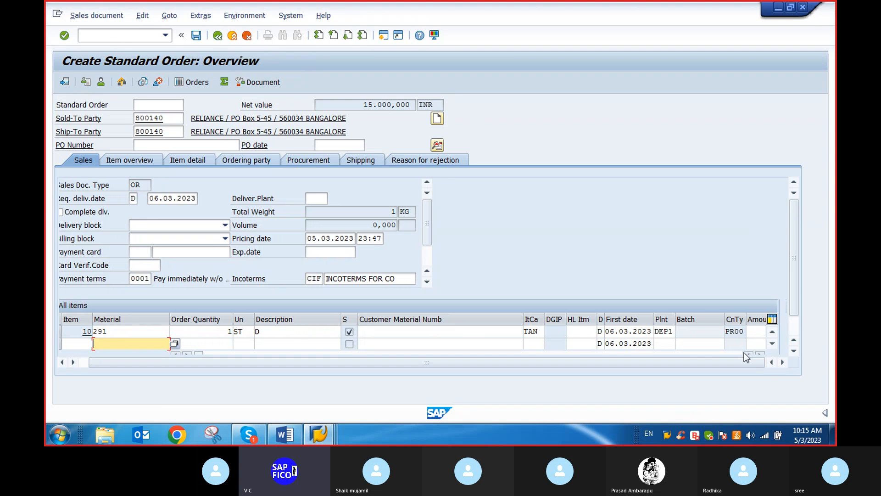
pyautogui.moveTo(794, 279); pyautogui.dragTo(799, 298)
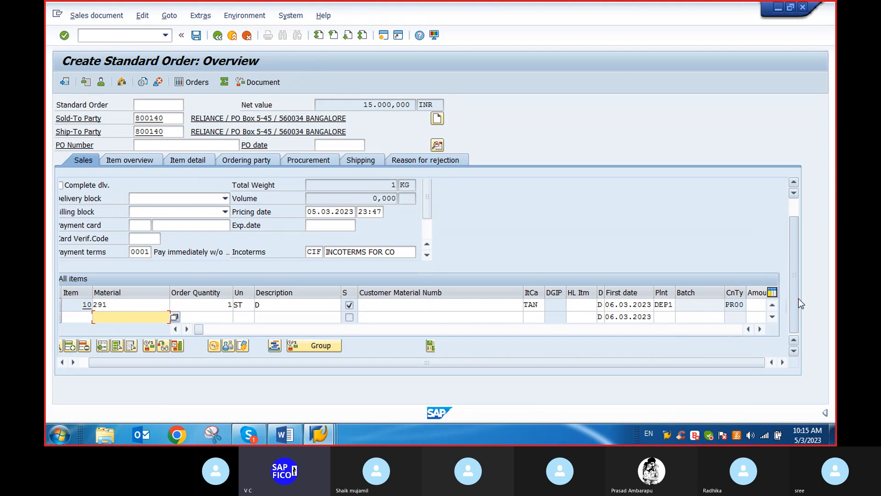
pyautogui.click(759, 329)
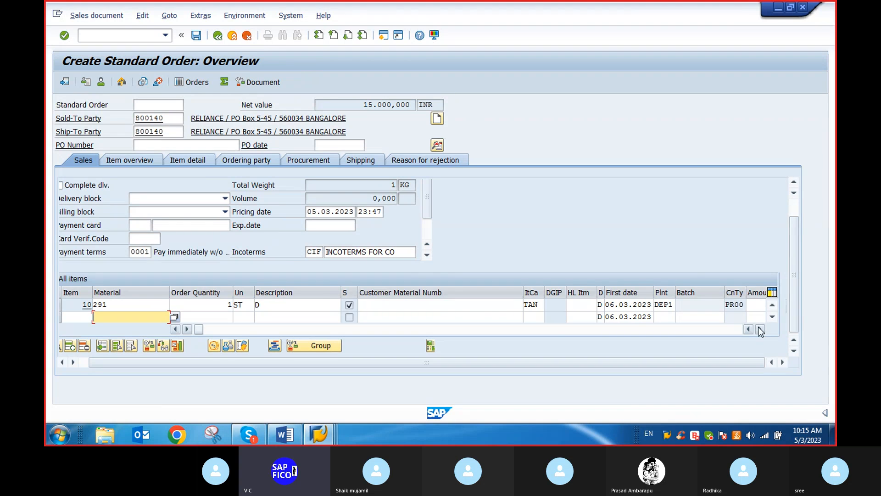
pyautogui.click(760, 330)
pyautogui.click(760, 330)
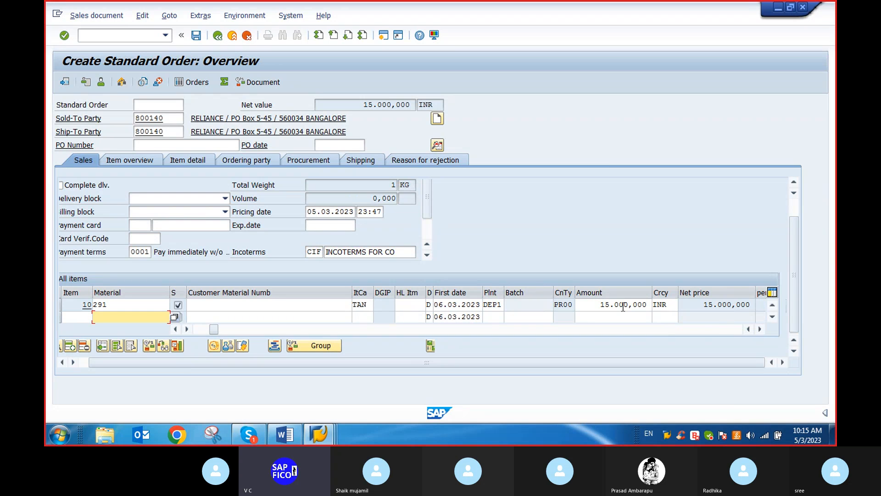
pyautogui.click(647, 304)
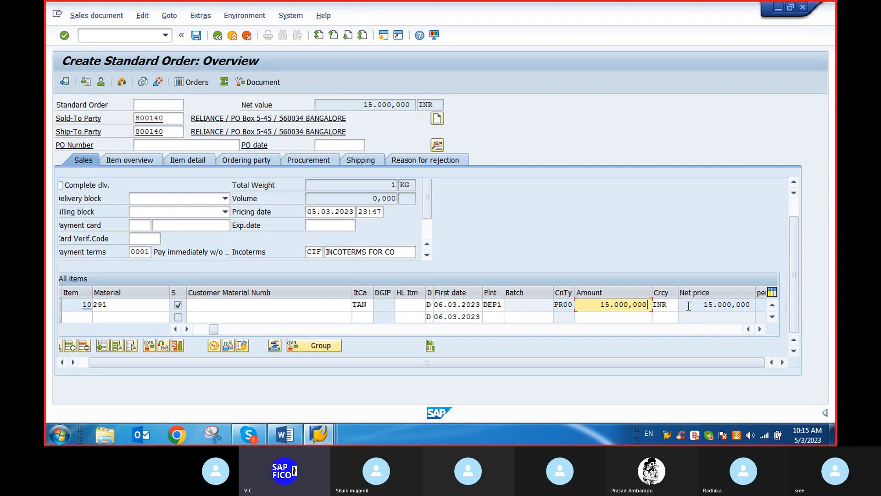
pyautogui.press('BackSpace')
pyautogui.press('BackSpace')
pyautogui.press('BackSpace')
pyautogui.press('BackSpace')
pyautogui.press('BackSpace')
pyautogui.press('BackSpace')
pyautogui.press('BackSpace')
pyautogui.press('BackSpace')
pyautogui.press('BackSpace')
pyautogui.write('20000')
pyautogui.press('Return')
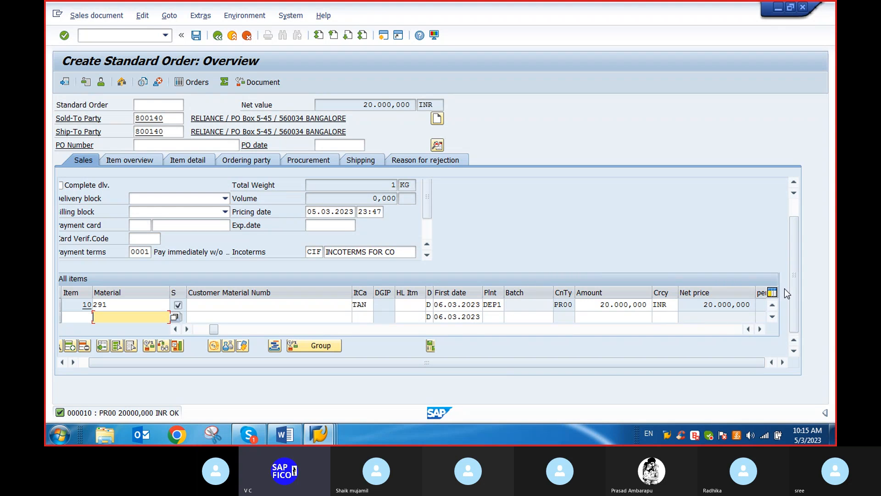
# Examine the first item's pricing, catalog and purchase order columns and the selectable reasons for rejection.
pyautogui.moveTo(795, 294); pyautogui.dragTo(776, 261)
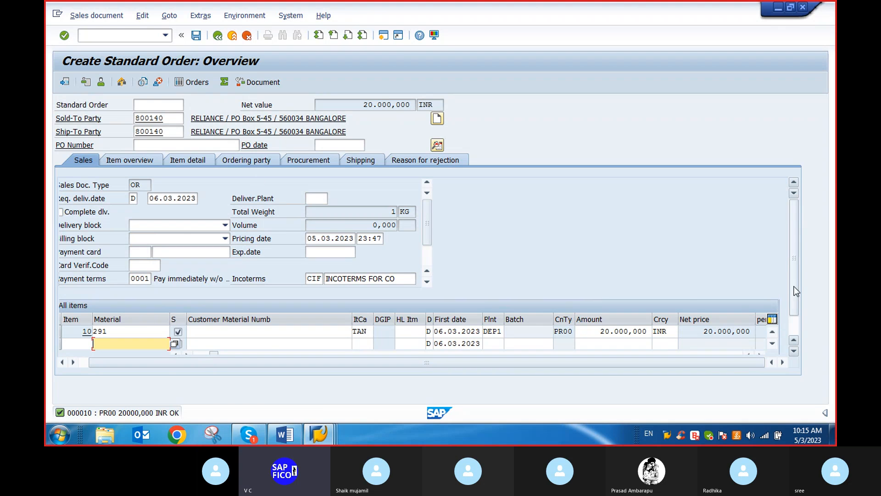
pyautogui.moveTo(795, 293); pyautogui.dragTo(799, 311)
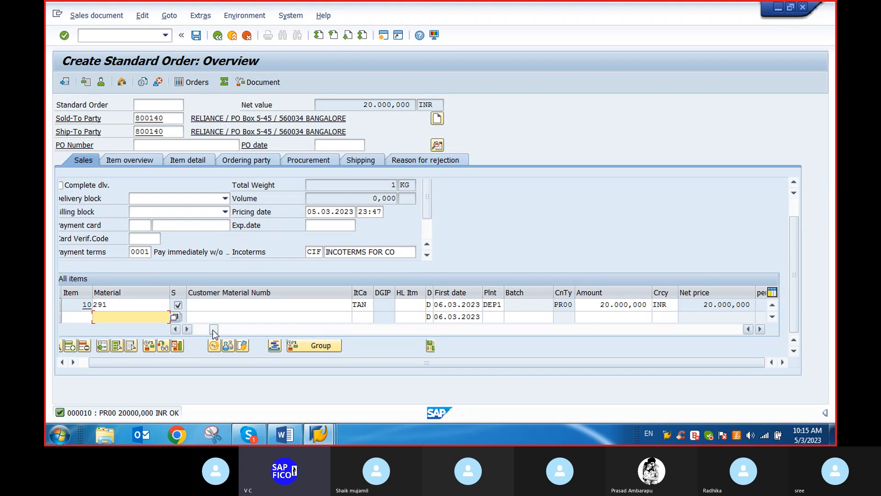
pyautogui.click(186, 329)
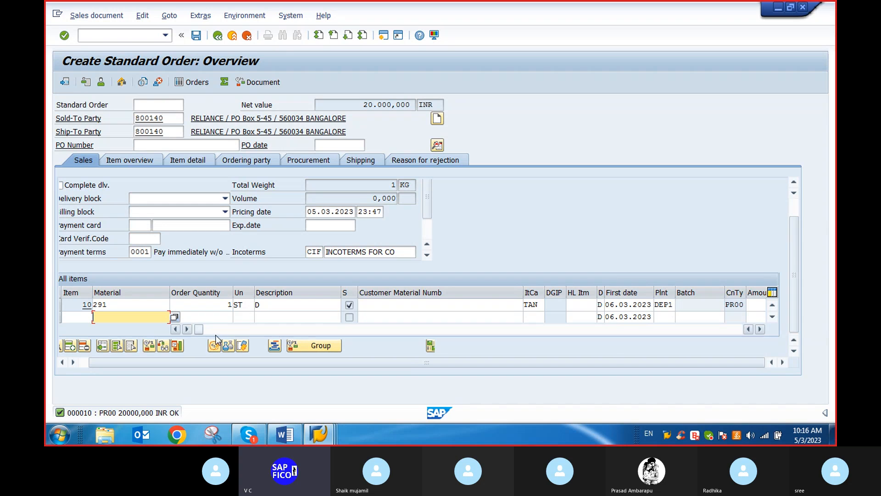
pyautogui.click(760, 329)
pyautogui.click(761, 329)
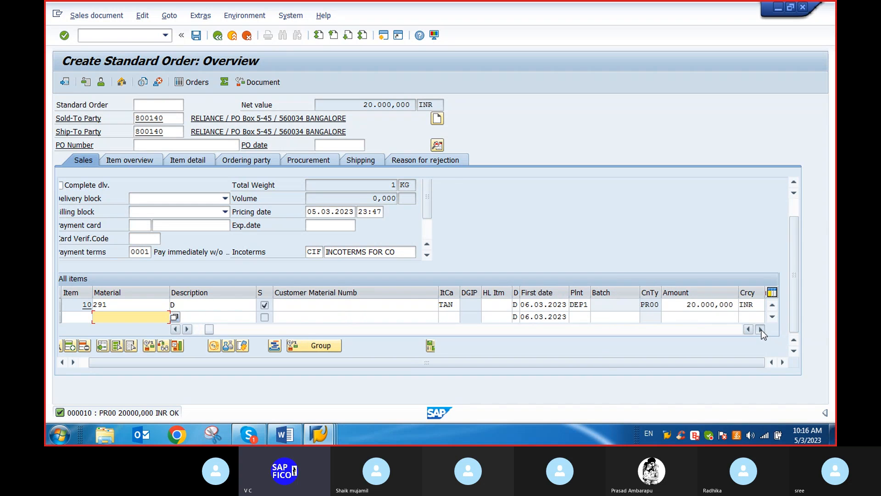
pyautogui.click(760, 329)
pyautogui.click(761, 330)
pyautogui.click(761, 330)
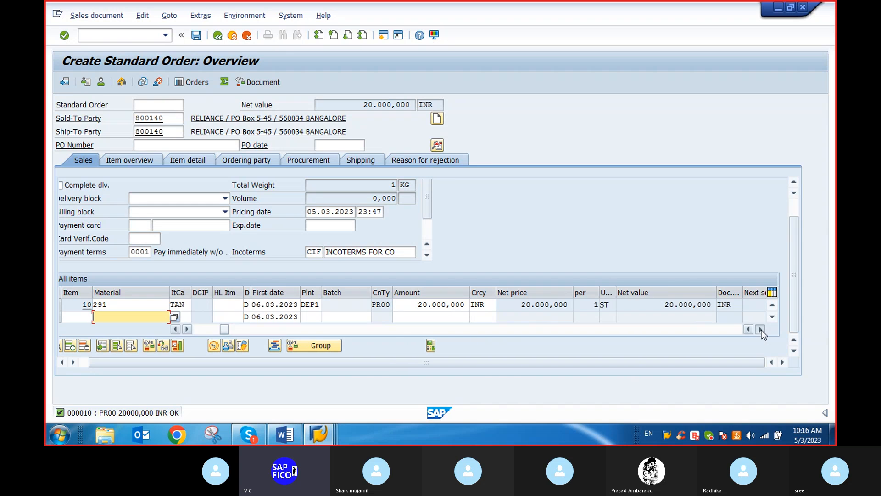
pyautogui.click(761, 330)
pyautogui.click(761, 329)
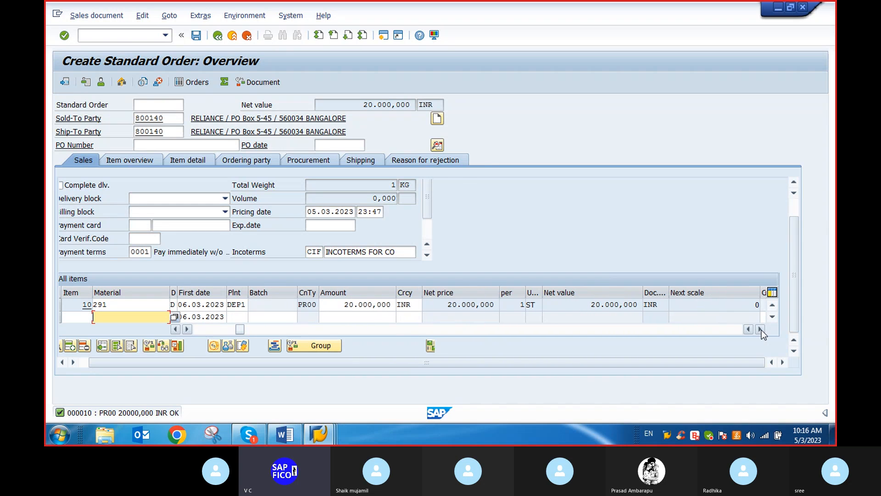
pyautogui.click(761, 330)
pyautogui.click(761, 329)
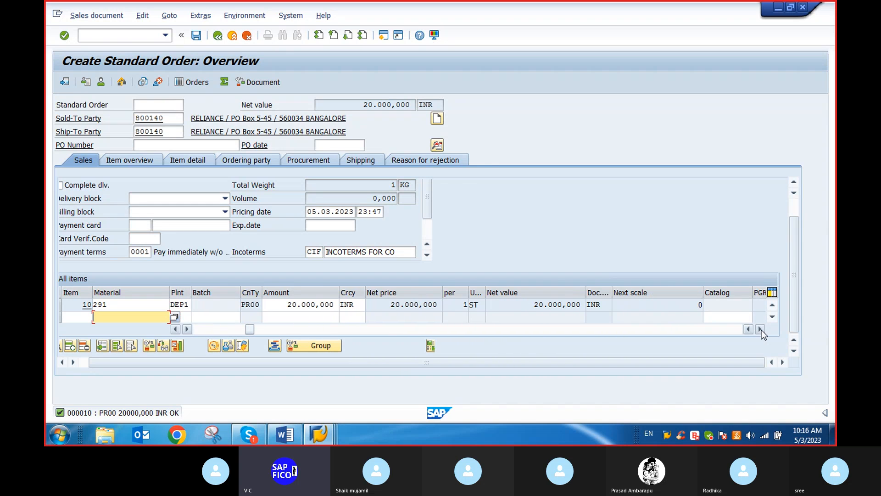
pyautogui.click(761, 329)
pyautogui.click(762, 330)
pyautogui.click(762, 330)
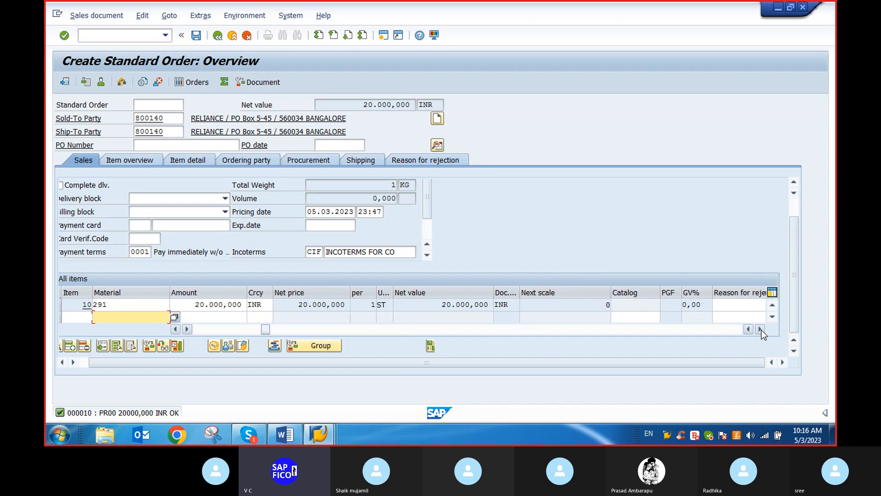
pyautogui.click(761, 330)
pyautogui.click(761, 329)
pyautogui.click(762, 330)
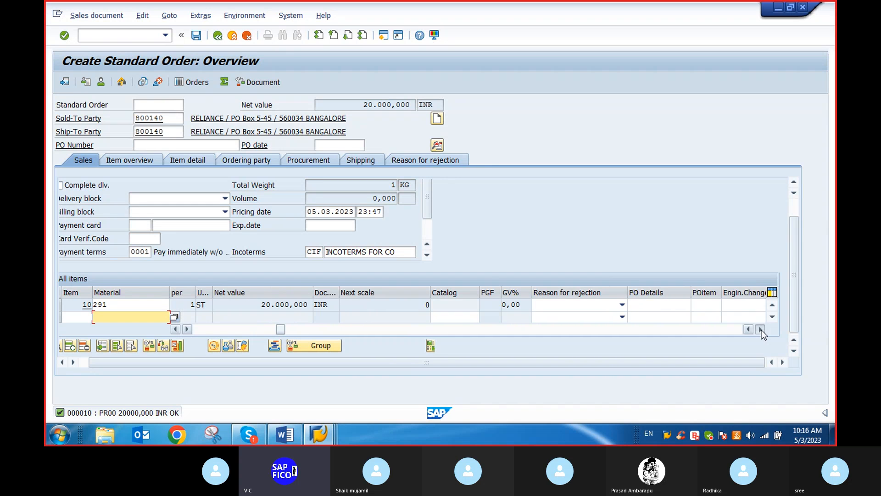
pyautogui.click(761, 330)
pyautogui.click(761, 330)
pyautogui.click(762, 330)
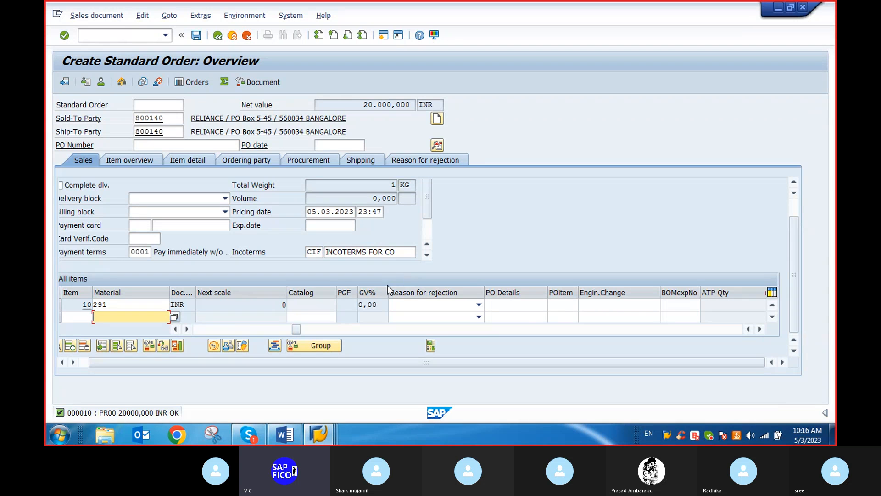
pyautogui.click(479, 305)
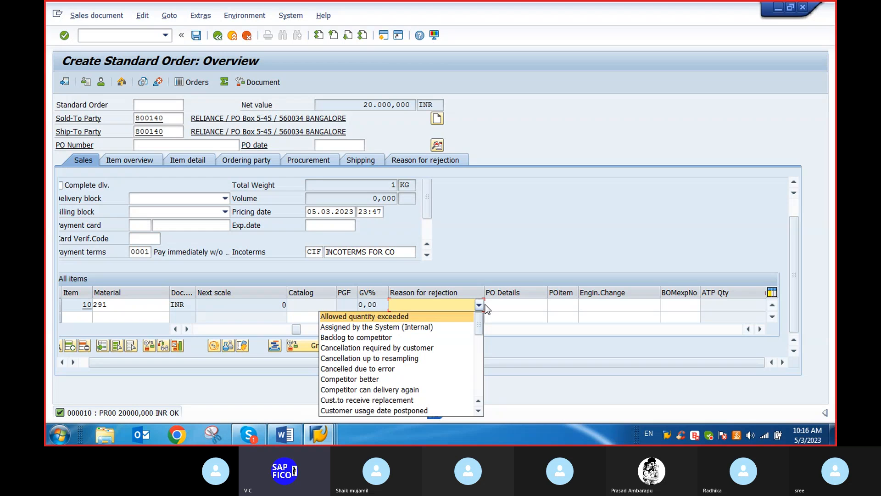
pyautogui.click(479, 305)
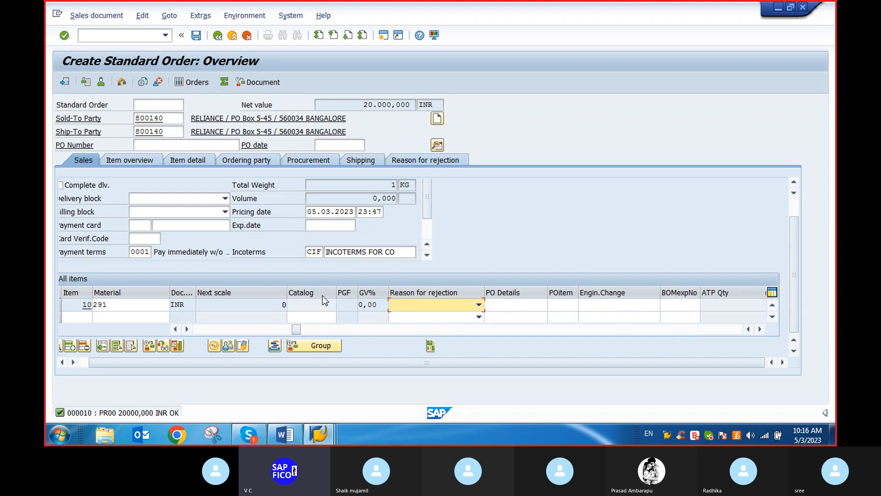
pyautogui.click(508, 306)
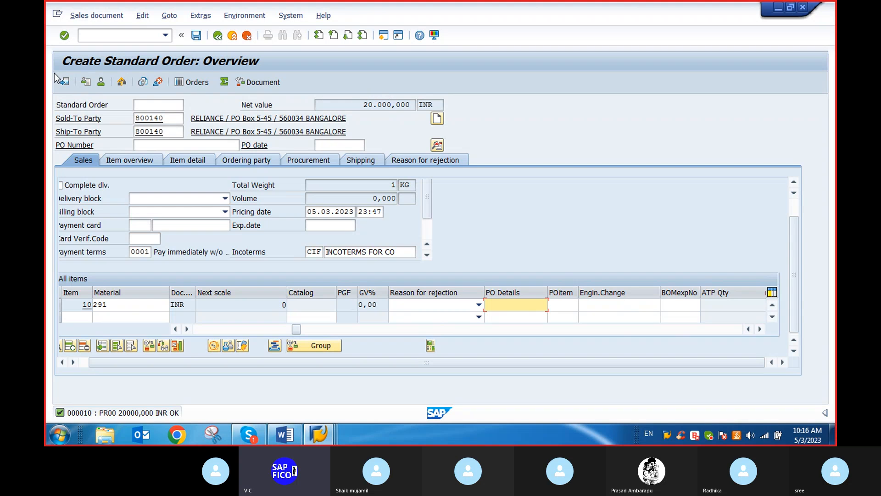
pyautogui.click(169, 16)
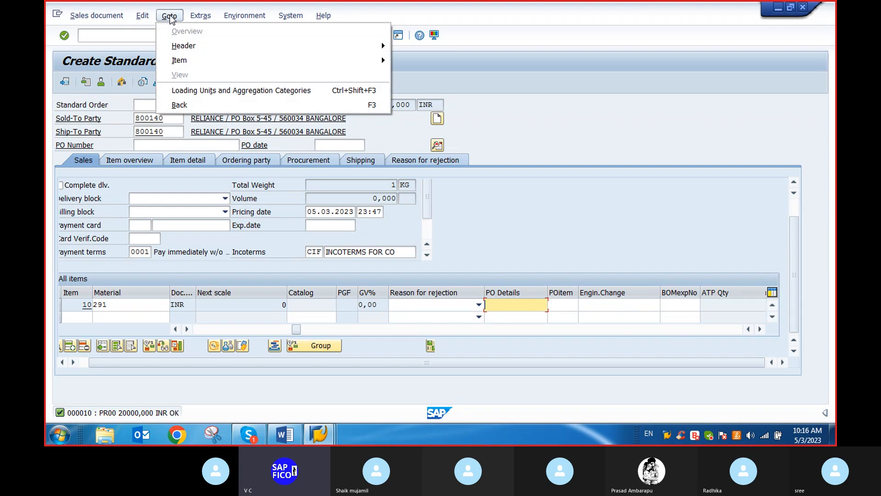
pyautogui.moveTo(179, 63)
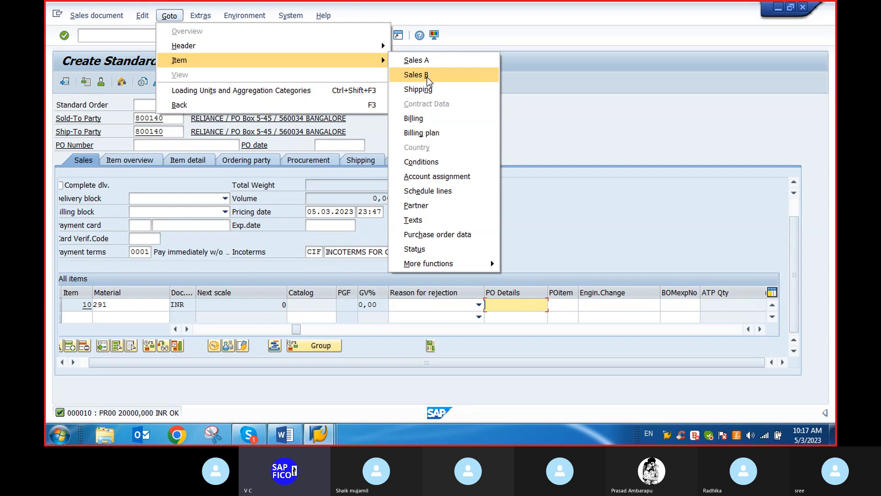
pyautogui.click(169, 16)
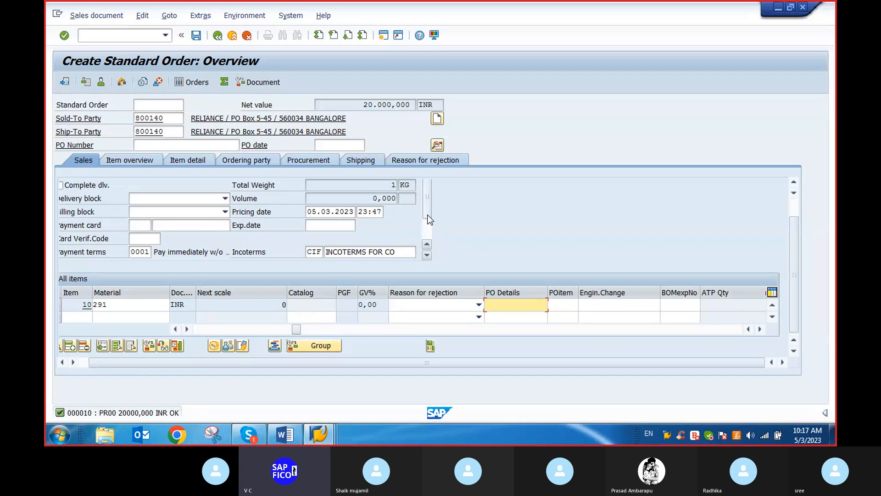
# Set the delivering plant to DEP1 in the order's item overview and accept the warning.
pyautogui.moveTo(795, 250); pyautogui.dragTo(793, 213)
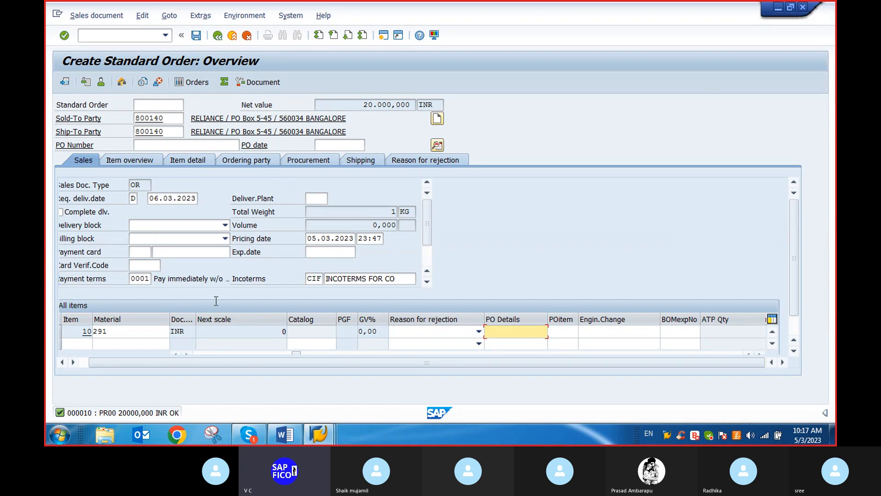
pyautogui.click(128, 159)
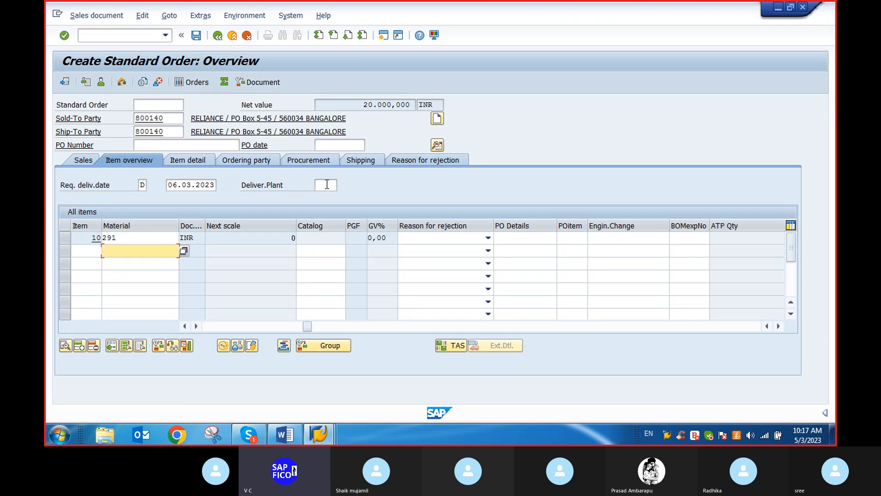
pyautogui.click(326, 185)
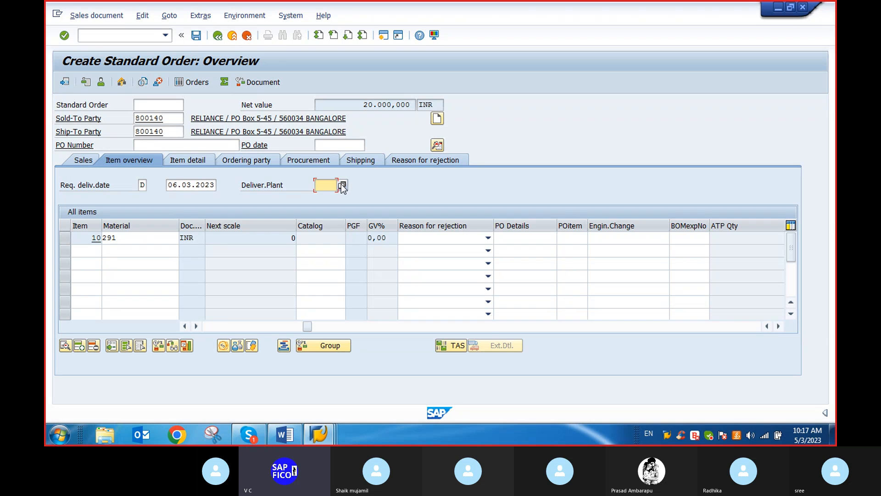
pyautogui.click(342, 185)
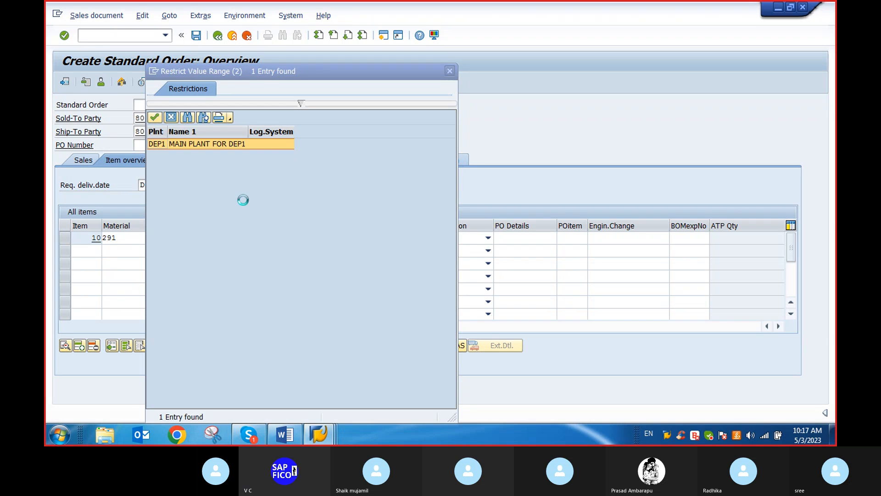
pyautogui.doubleClick(186, 146)
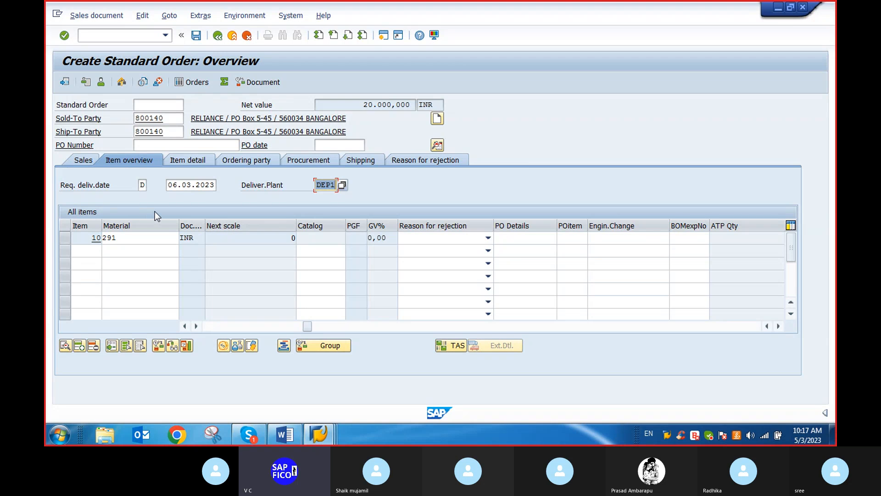
pyautogui.press('Return')
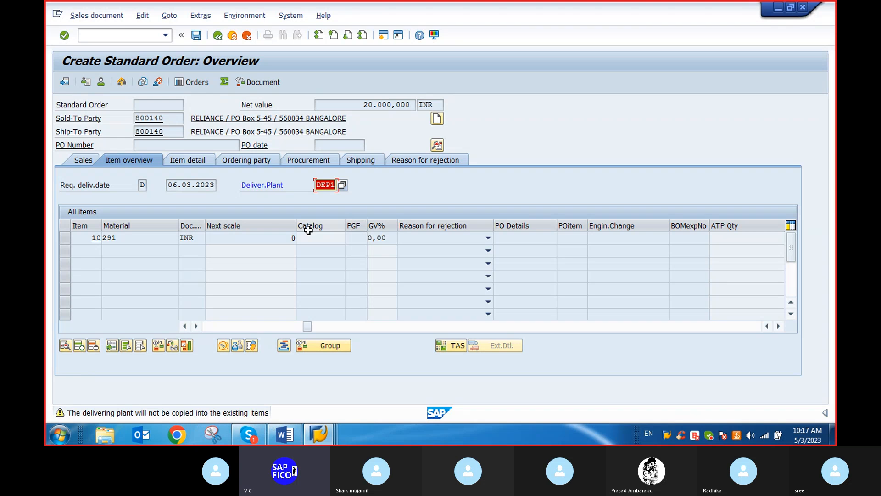
pyautogui.press('Return')
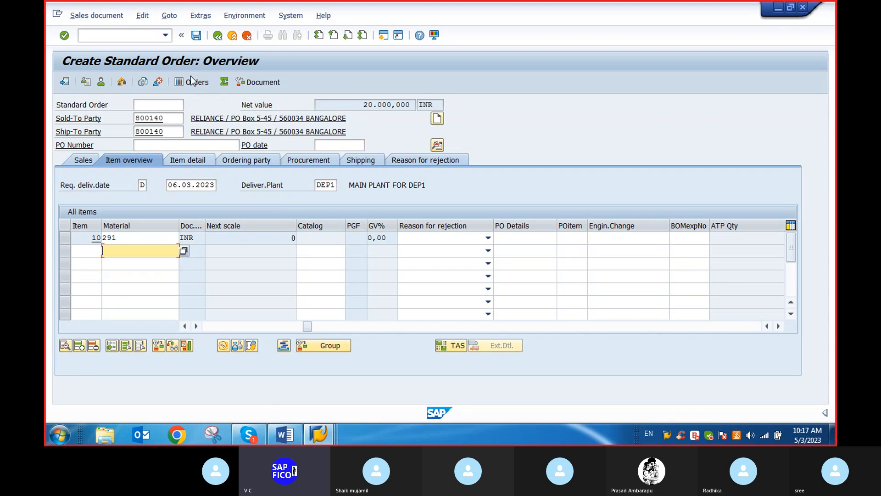
# Save the standard order and copy the new order number from the long text of the save message.
pyautogui.click(196, 36)
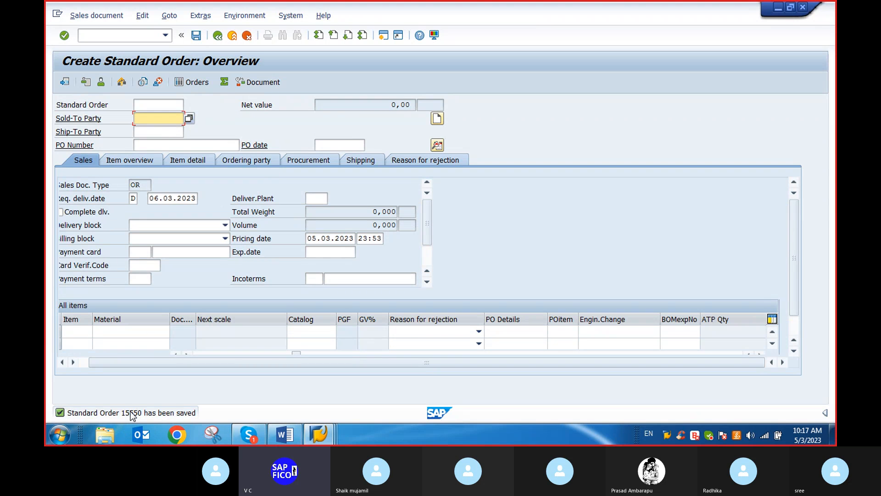
pyautogui.doubleClick(132, 414)
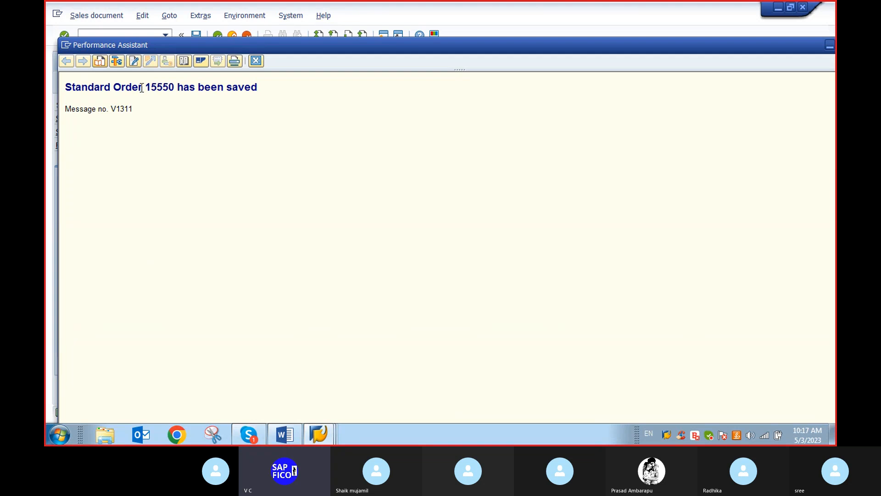
pyautogui.moveTo(145, 87); pyautogui.dragTo(197, 88)
pyautogui.hotkey('ctrl', 'c')
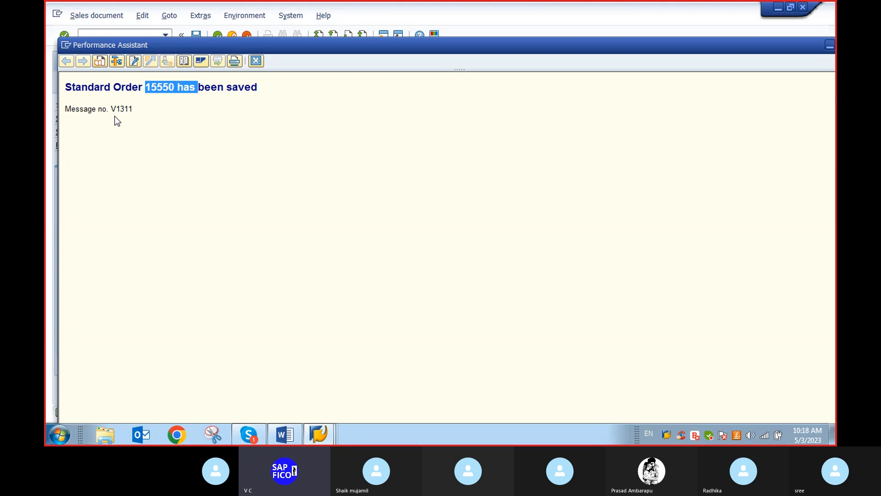
# Record the copied sales order number after the "CREATE SALES ORDER USING TCODE – VA01" line in the Word notes, without the extra word "has".
pyautogui.click(289, 437)
pyautogui.scroll(-10, 523, 303)
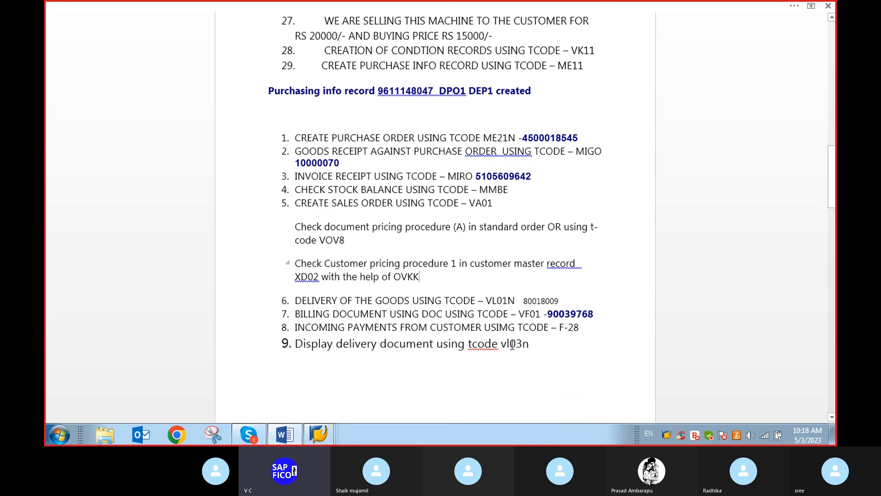
pyautogui.scroll(-12, 524, 303)
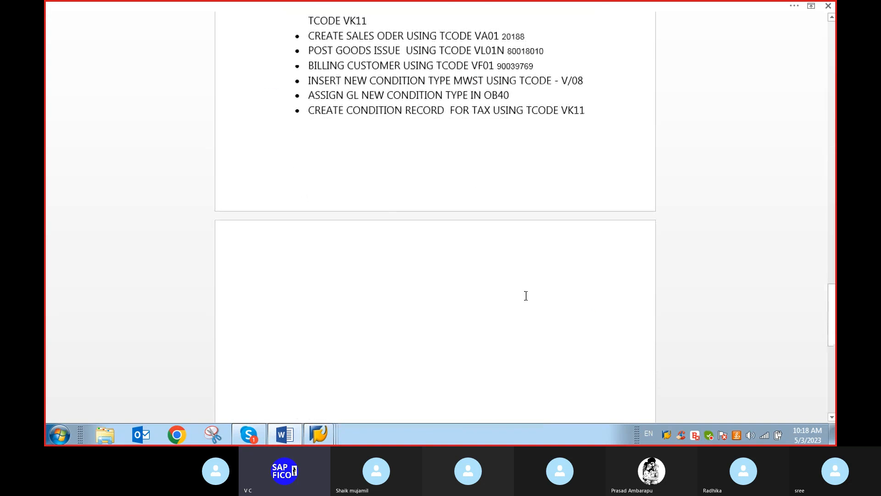
pyautogui.scroll(4, 524, 297)
pyautogui.scroll(4, 523, 295)
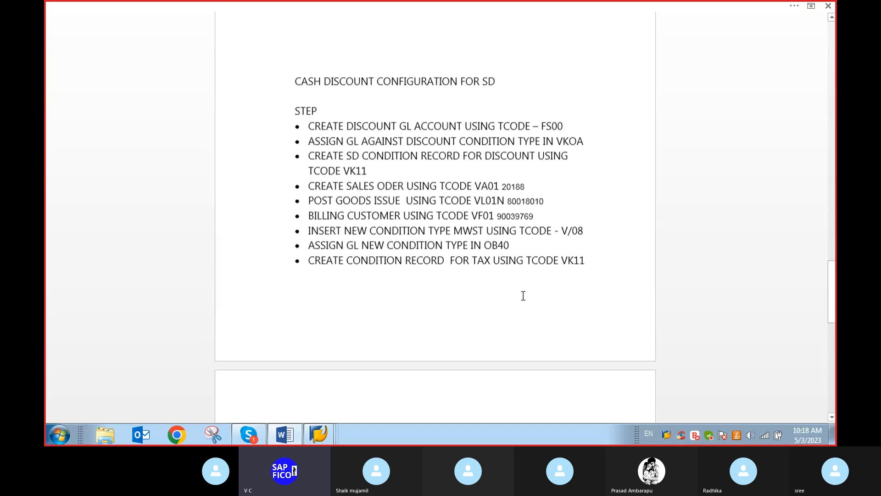
pyautogui.scroll(-2, 368, 223)
pyautogui.scroll(10, 356, 297)
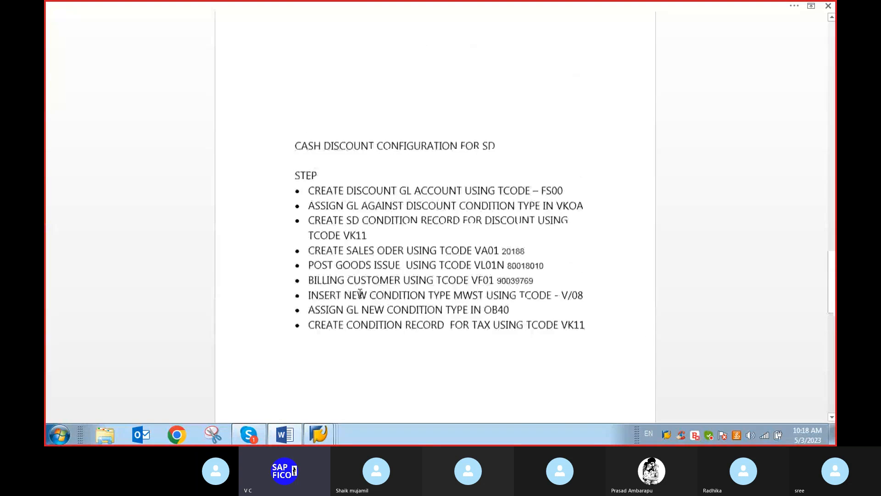
pyautogui.scroll(5, 361, 288)
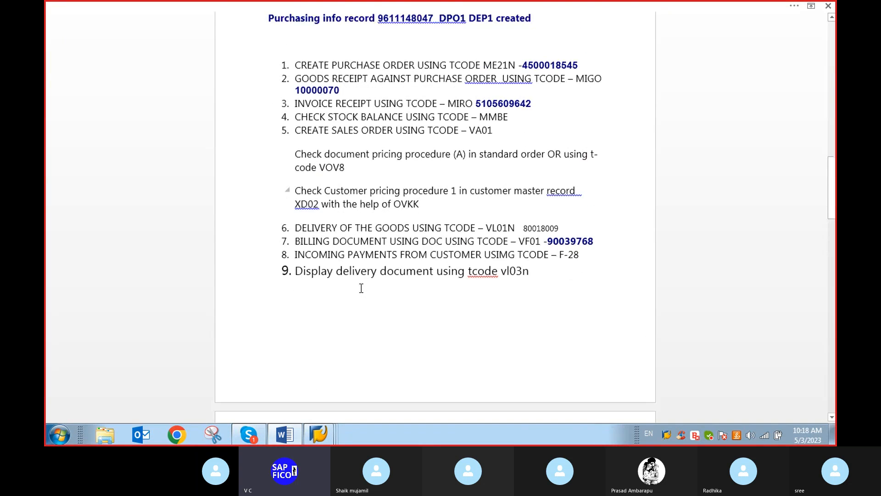
pyautogui.scroll(3, 361, 288)
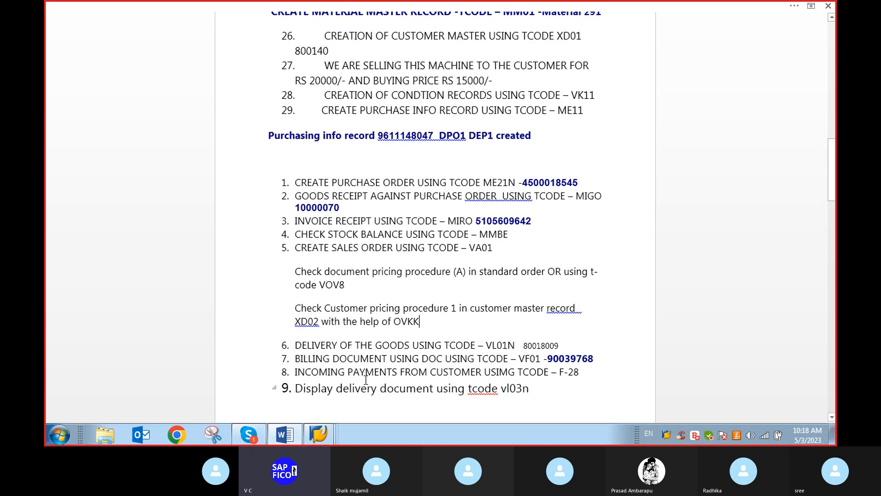
pyautogui.scroll(-1, 366, 380)
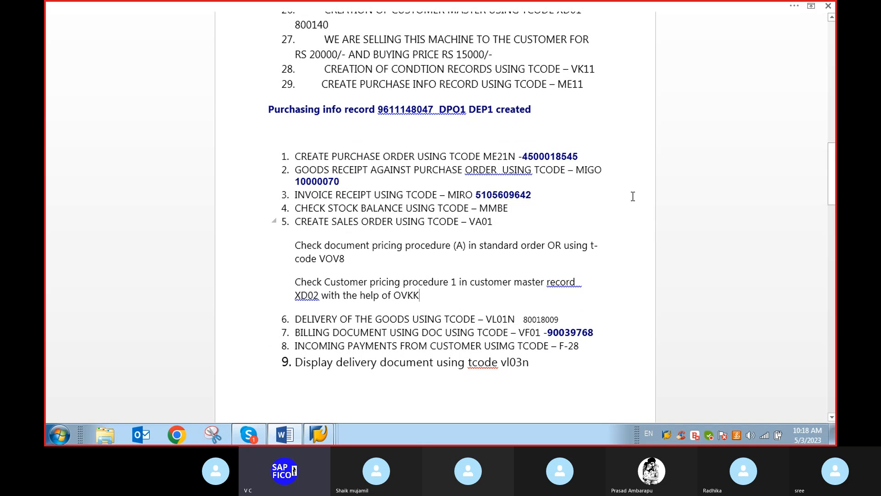
pyautogui.click(518, 223)
pyautogui.hotkey('ctrl', 'v')
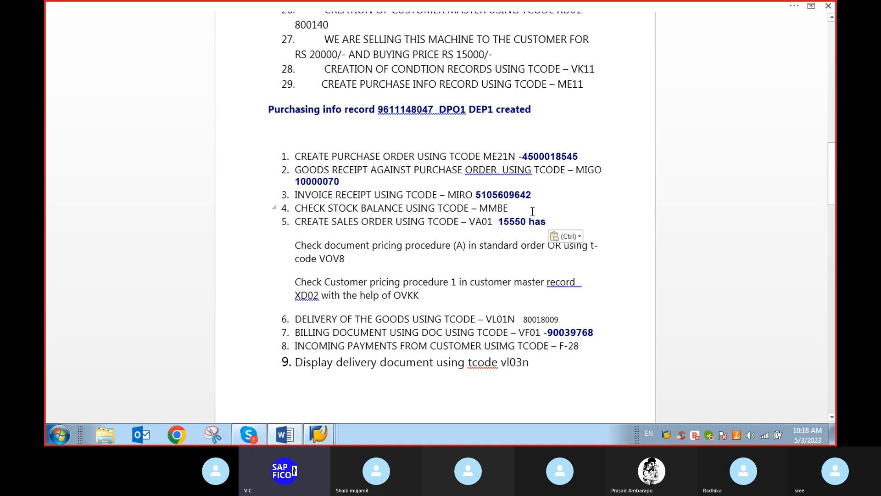
pyautogui.press('BackSpace')
pyautogui.press('BackSpace')
pyautogui.press('BackSpace')
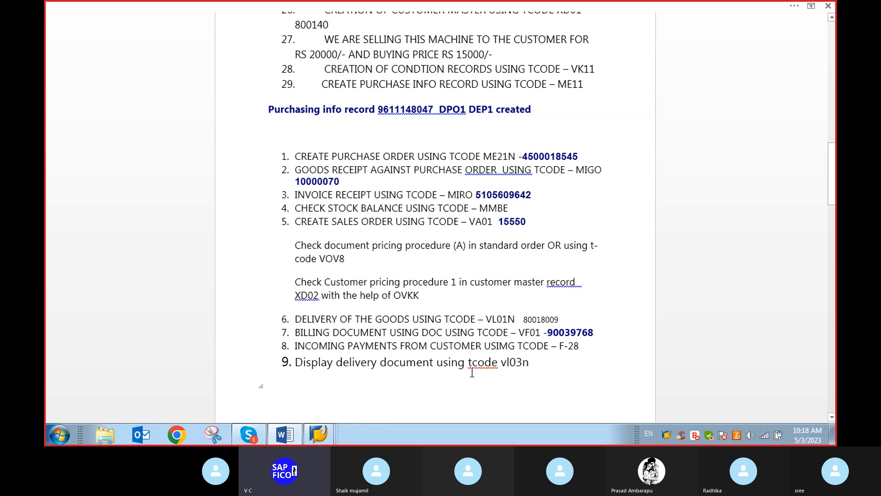
# Switch to the other SAP session, leave its order entry and start transaction VL01N.
pyautogui.click(322, 437)
pyautogui.click(357, 360)
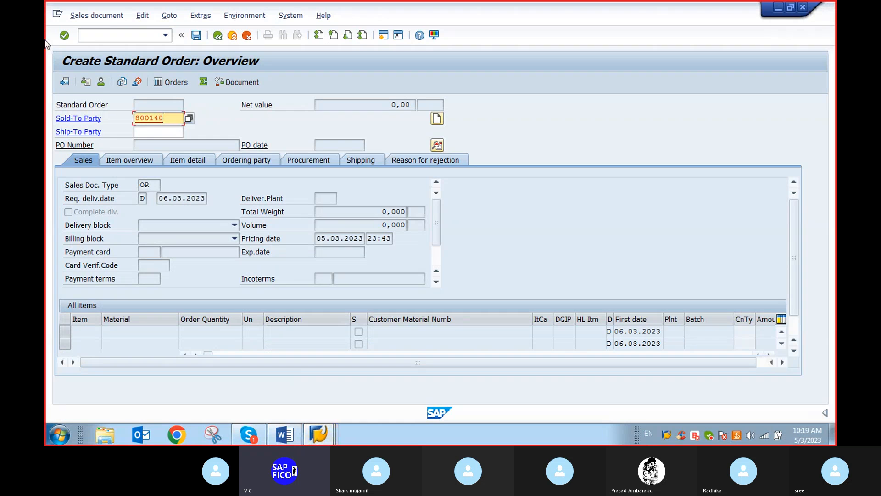
pyautogui.click(93, 36)
pyautogui.write('/n')
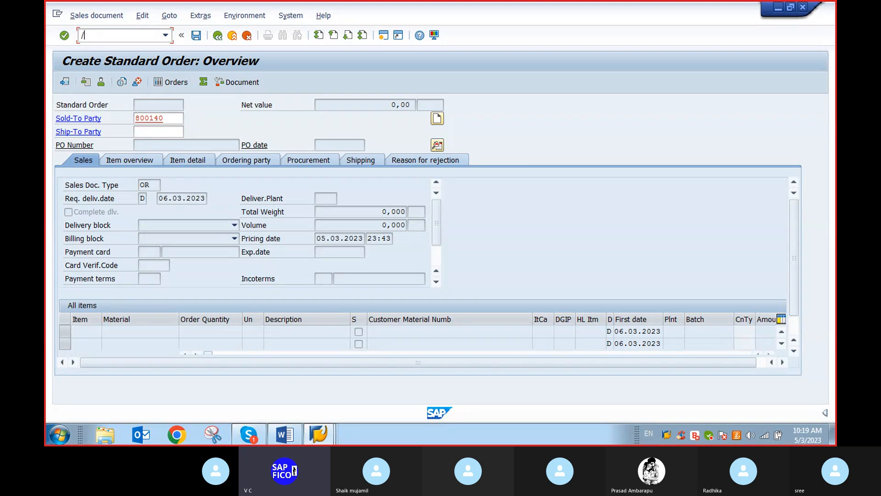
pyautogui.press('Return')
pyautogui.write('v')
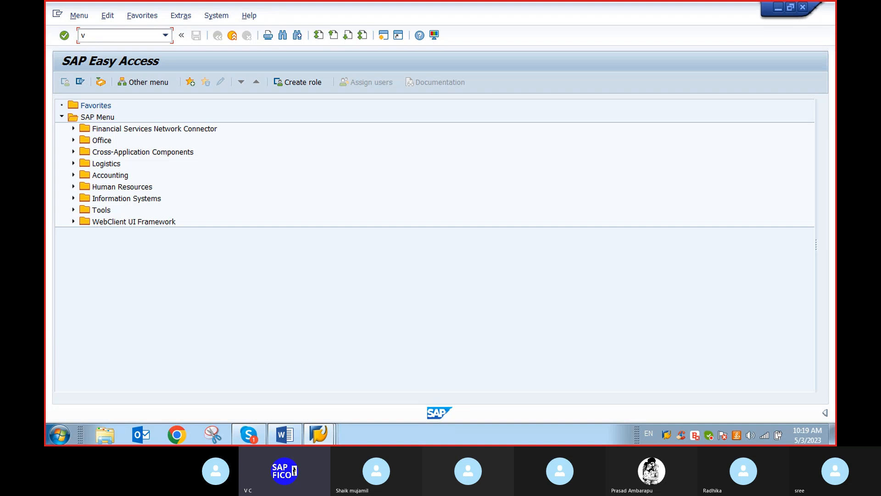
pyautogui.write('l01n')
pyautogui.press('Return')
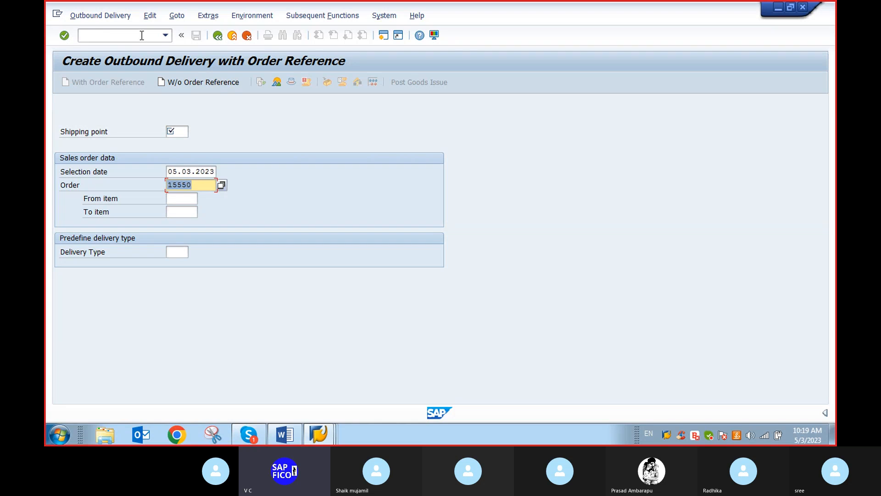
pyautogui.press('Return')
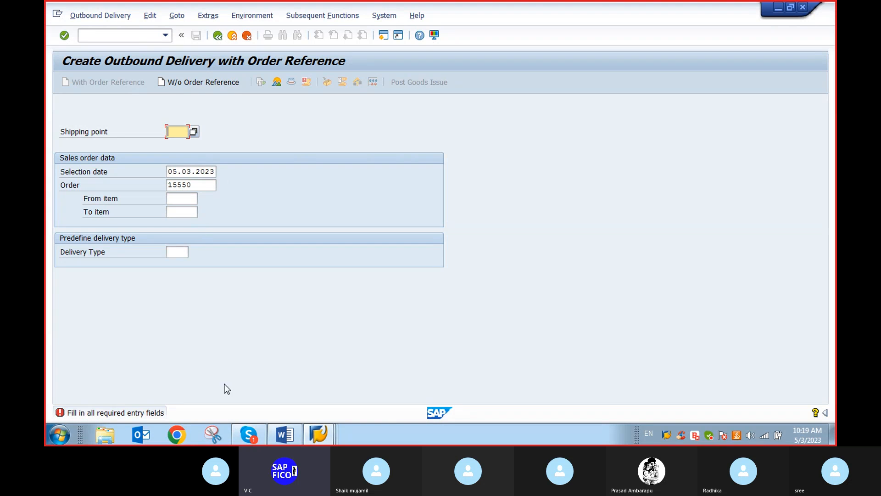
pyautogui.click(197, 132)
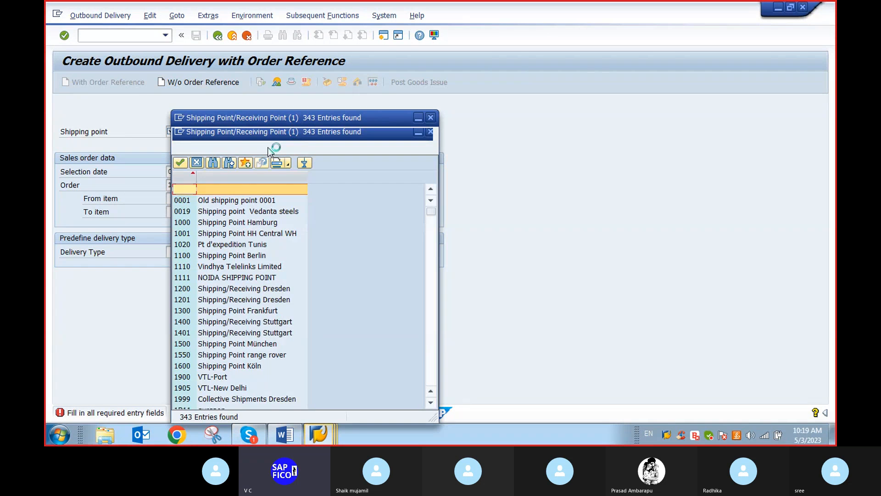
pyautogui.scroll(-5, 248, 327)
pyautogui.scroll(-20, 248, 327)
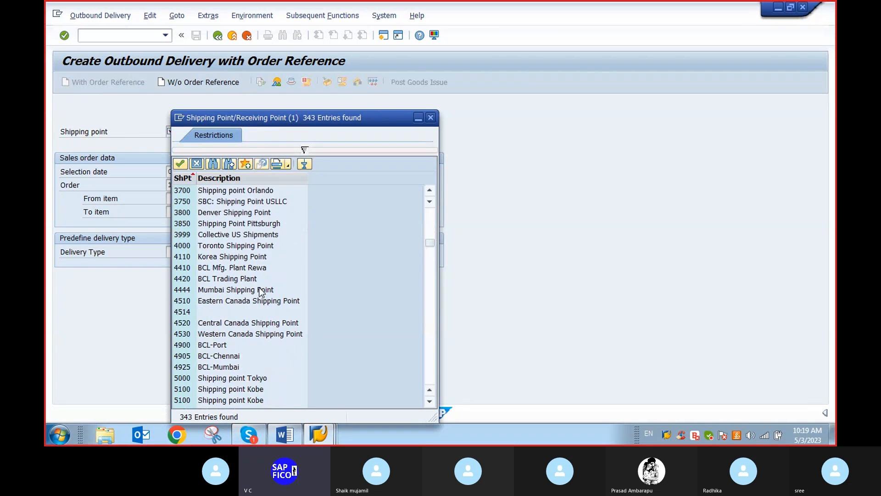
pyautogui.scroll(-15, 266, 260)
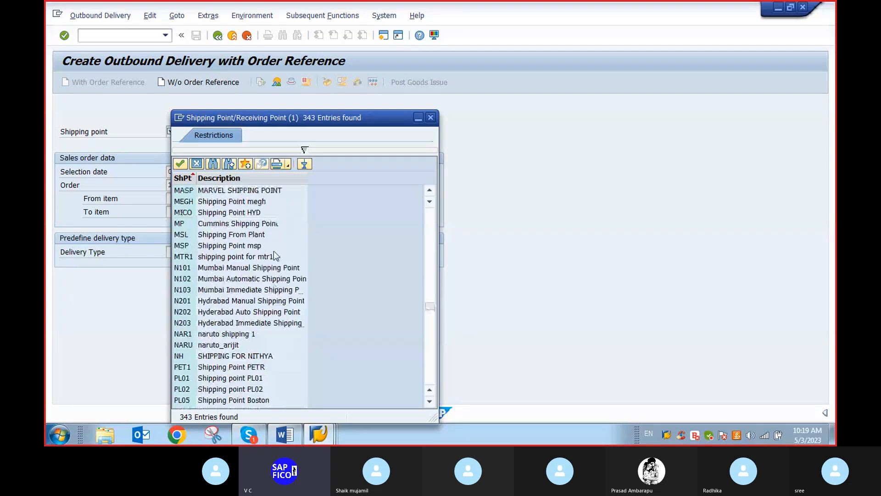
pyautogui.doubleClick(206, 235)
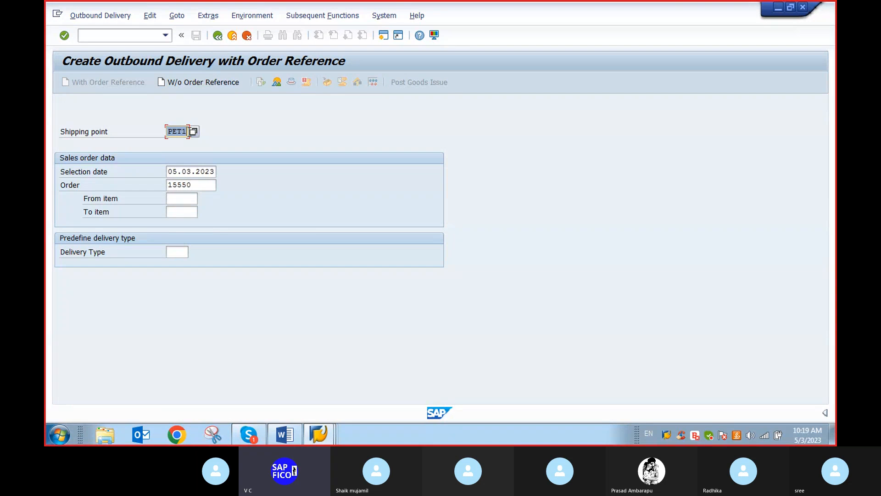
pyautogui.click(178, 131)
pyautogui.press('BackSpace')
pyautogui.press('BackSpace')
pyautogui.press('BackSpace')
pyautogui.press('BackSpace')
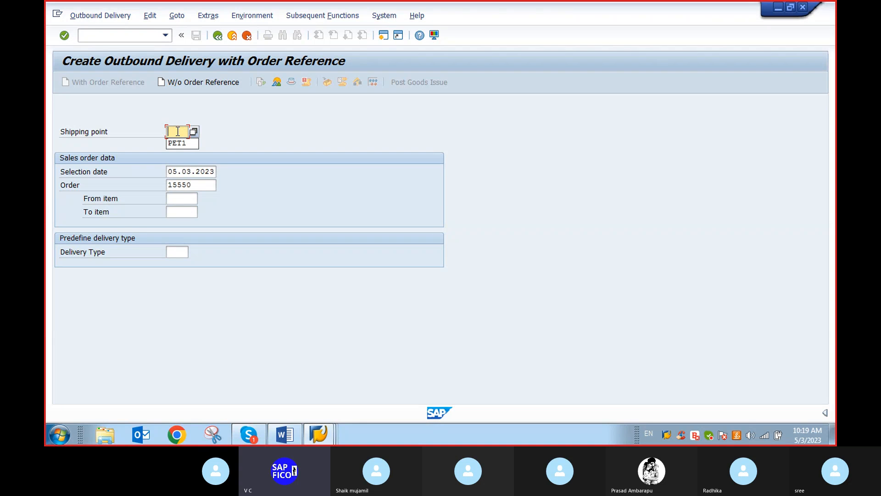
pyautogui.write('d')
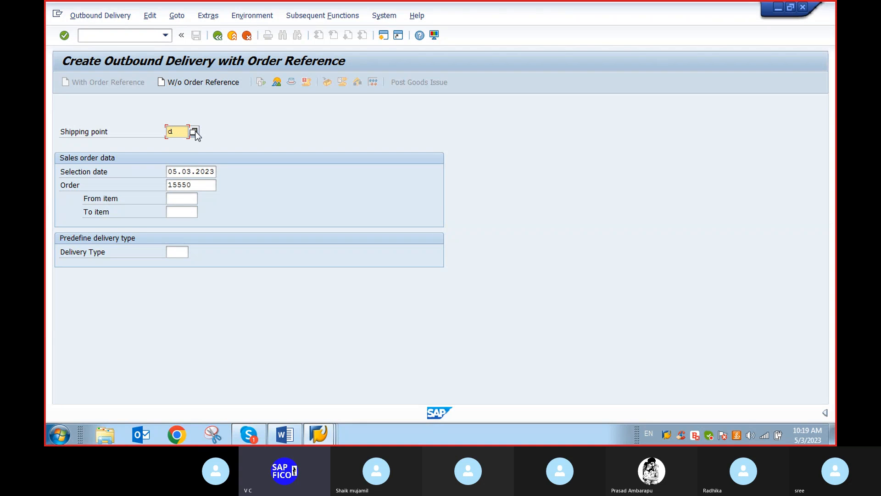
pyautogui.press('BackSpace')
# Choose DEP1 as the shipping point from the value list and try to create the outbound delivery for the order.
pyautogui.click(194, 132)
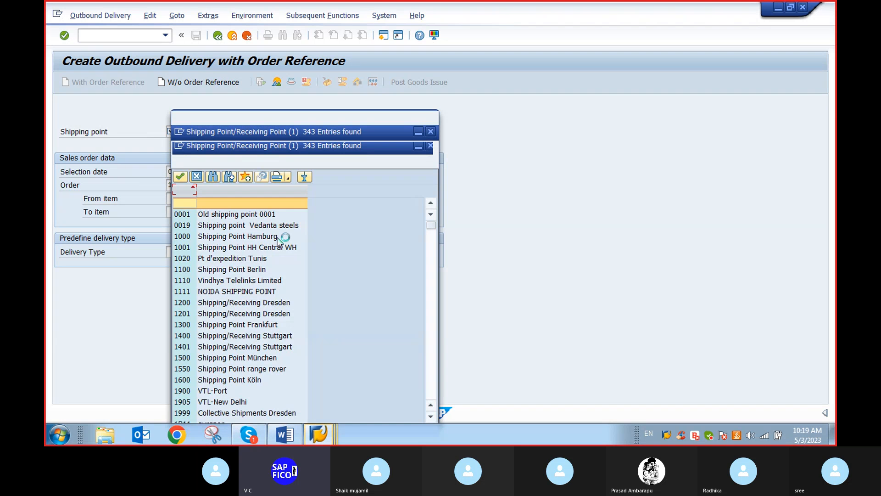
pyautogui.scroll(-15, 276, 234)
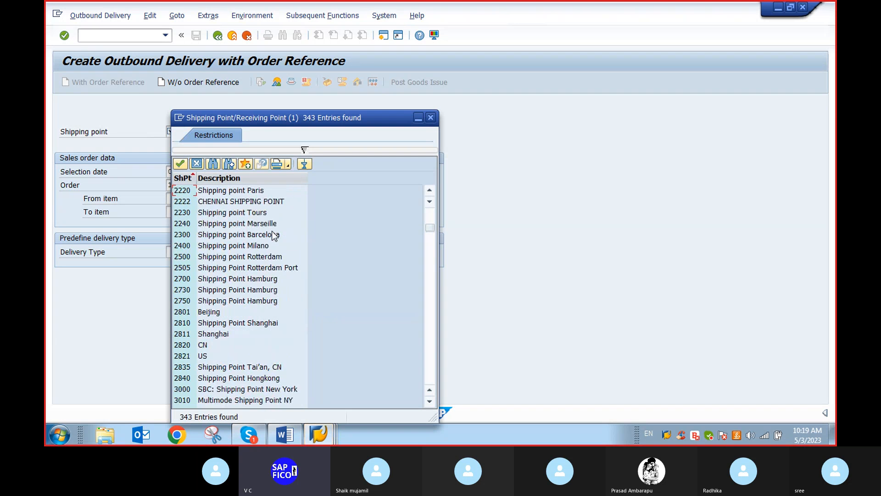
pyautogui.scroll(-20, 273, 228)
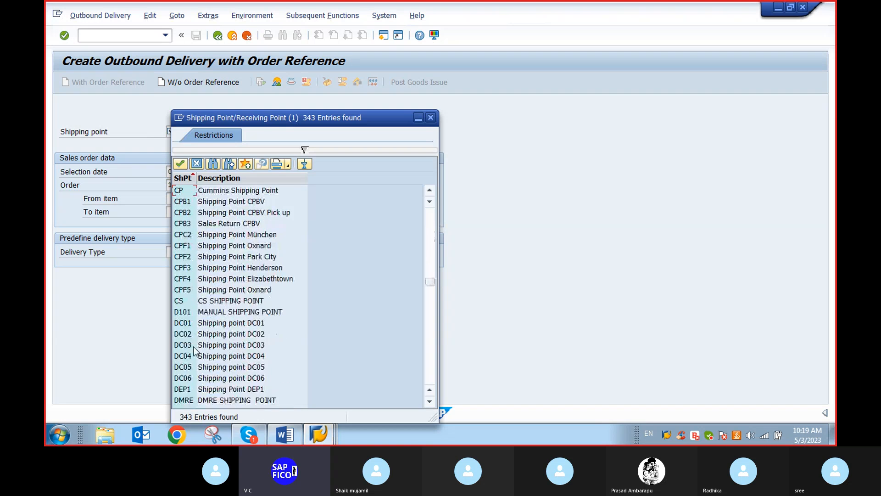
pyautogui.press('Escape')
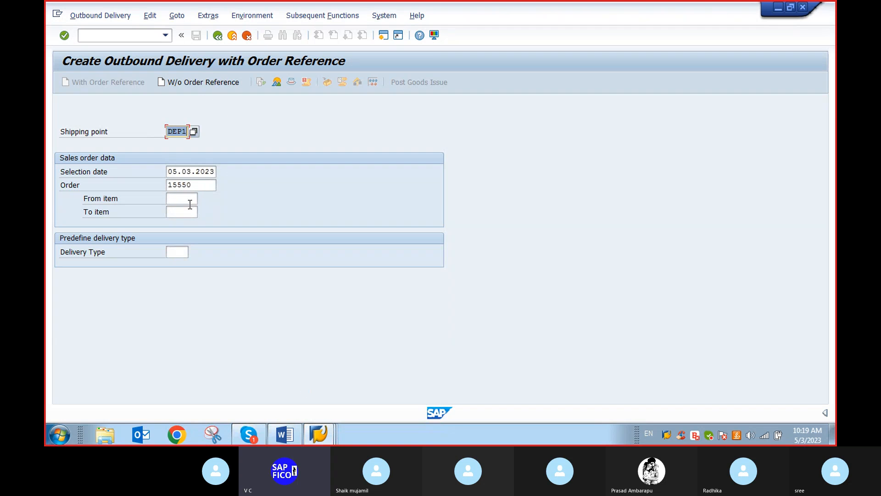
pyautogui.press('Return')
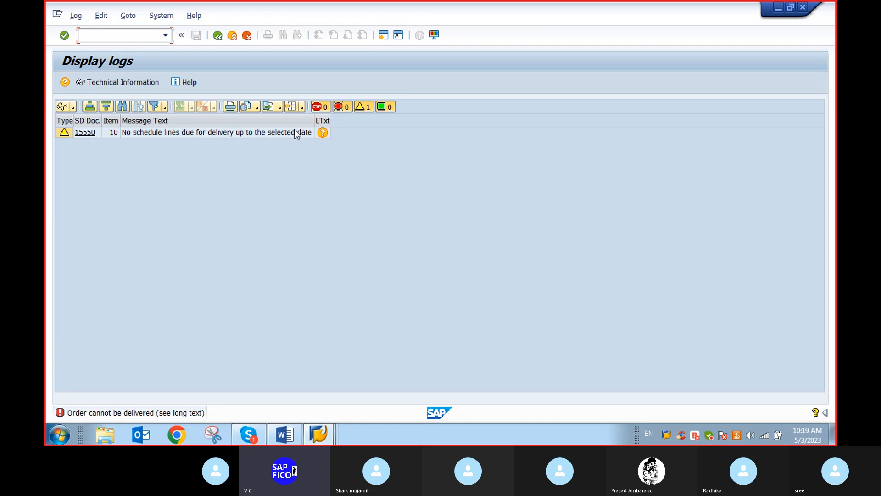
# Read the long text of the log message for order item 10 and return to the delivery's initial screen.
pyautogui.click(325, 134)
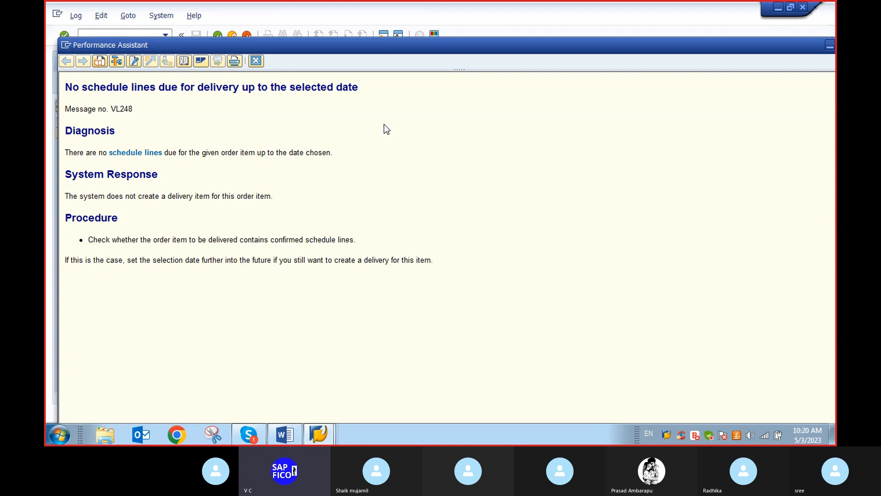
pyautogui.click(257, 61)
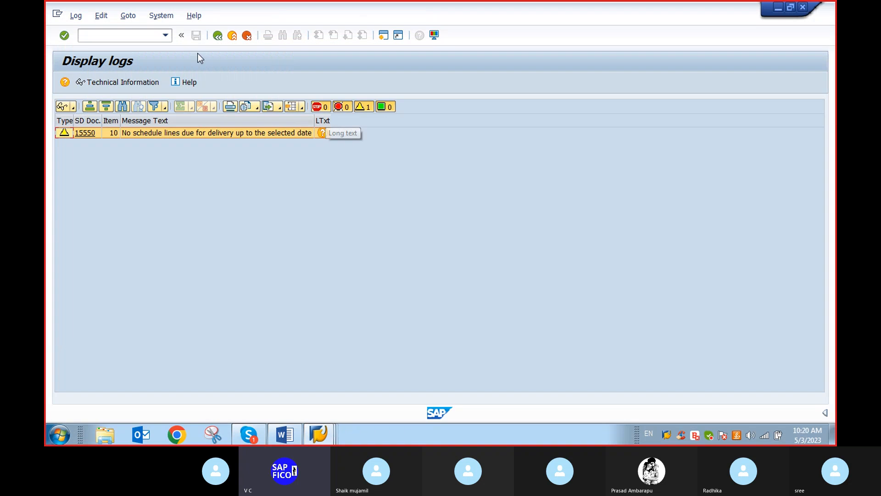
pyautogui.click(217, 35)
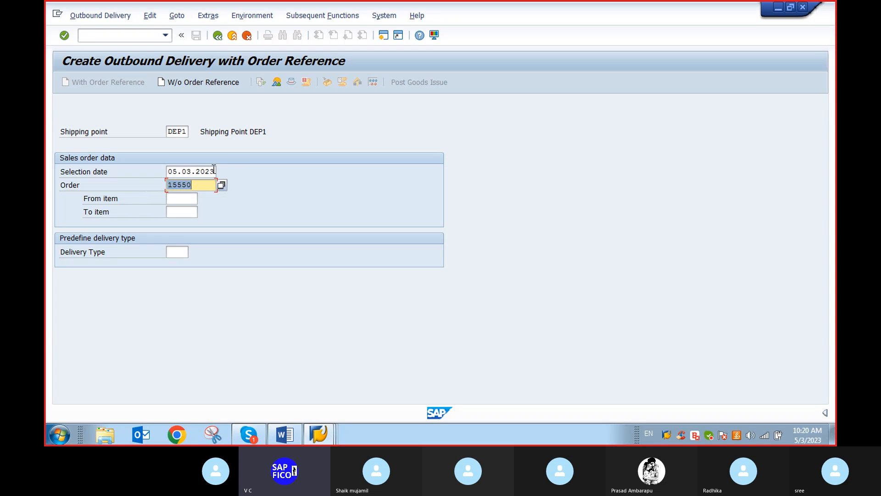
# Set the selection date to 06.03.2023 and create the outbound delivery with reference to the order.
pyautogui.click(178, 172)
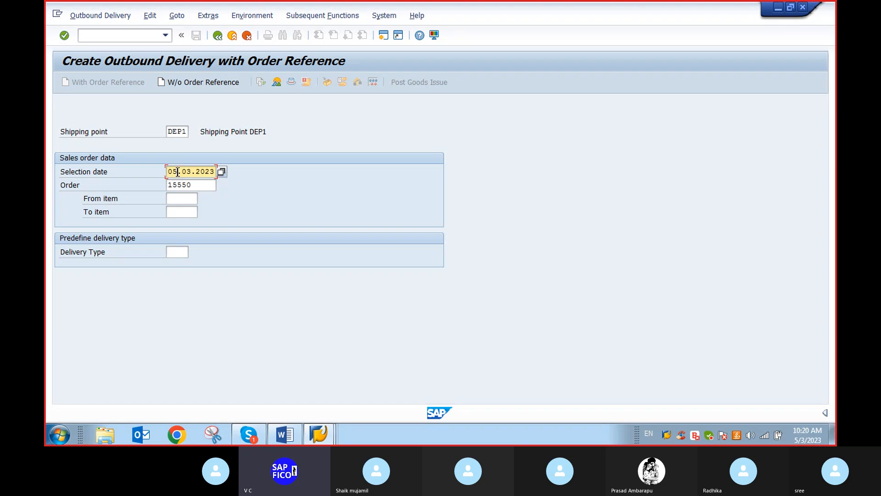
pyautogui.press('BackSpace')
pyautogui.write('6')
pyautogui.press('Return')
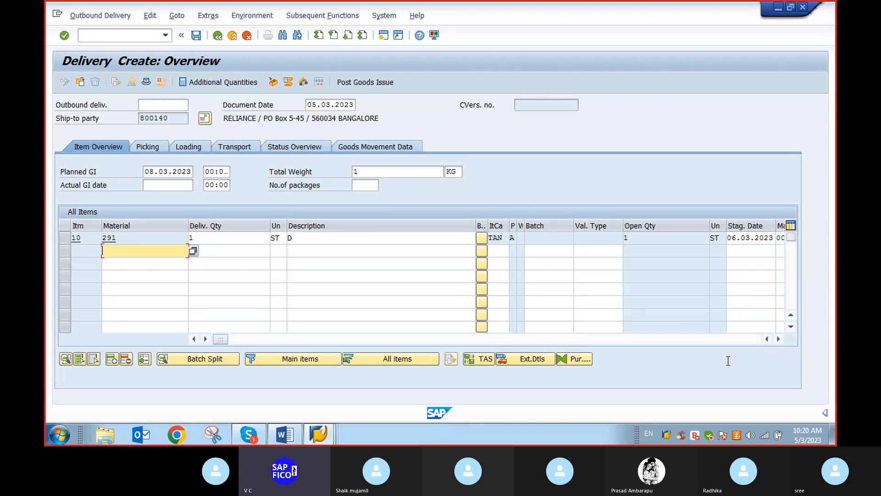
# Set the picked quantity of delivery item 10 to 1 and try to post the goods issue.
pyautogui.click(778, 339)
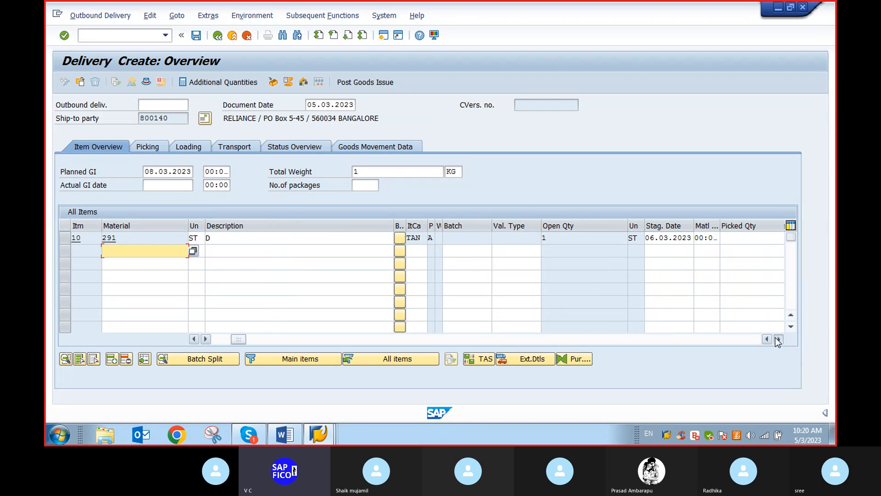
pyautogui.click(778, 339)
pyautogui.click(778, 339)
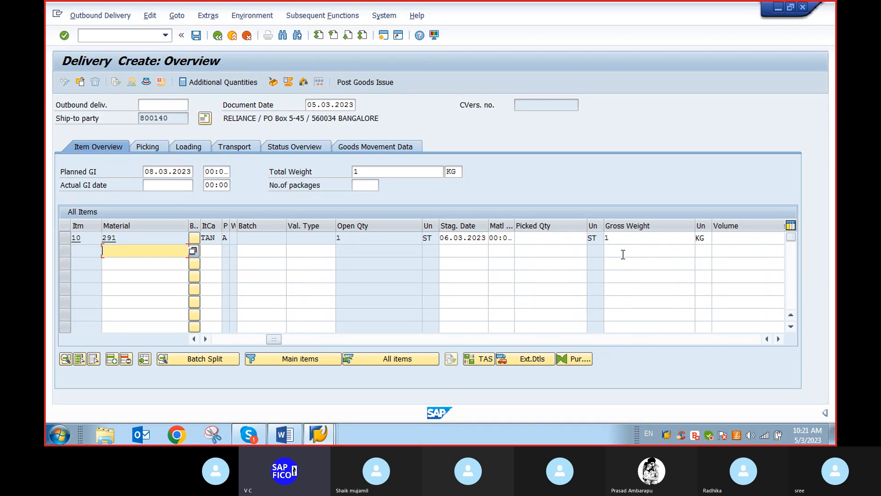
pyautogui.click(541, 237)
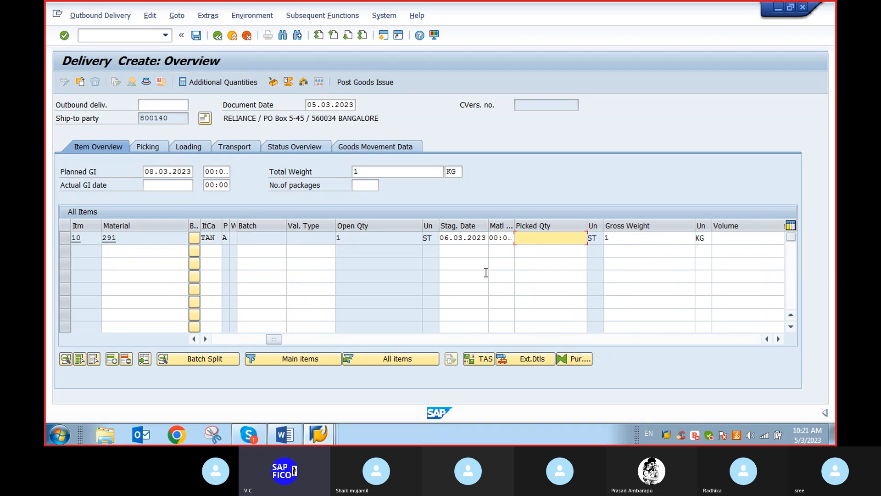
pyautogui.write('1')
pyautogui.press('Return')
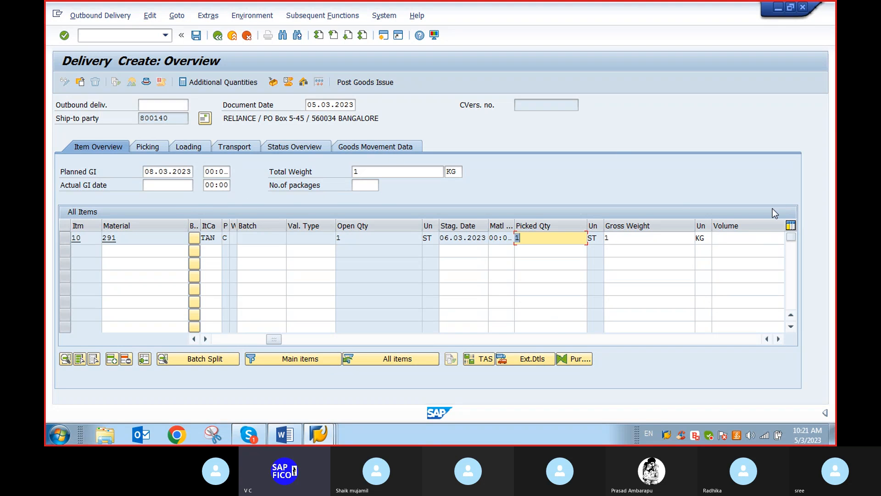
pyautogui.click(370, 82)
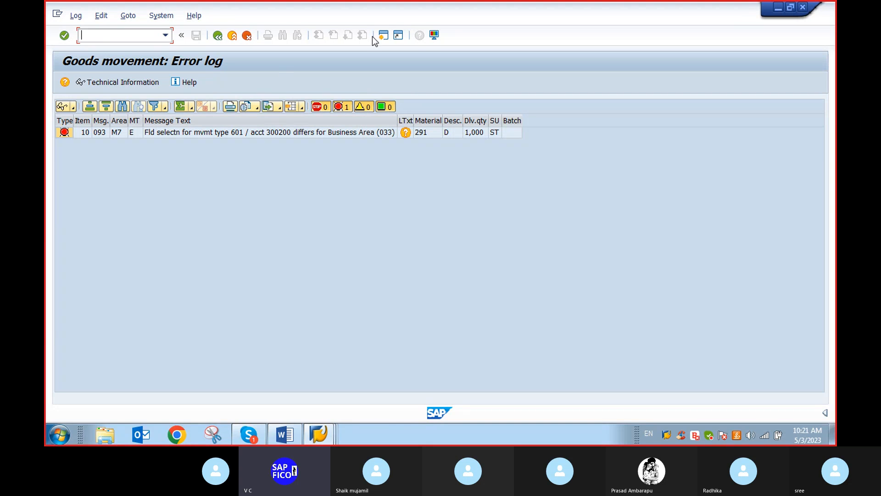
# Open an additional SAP session, review the goods movement error log again and return to the new session.
pyautogui.click(384, 35)
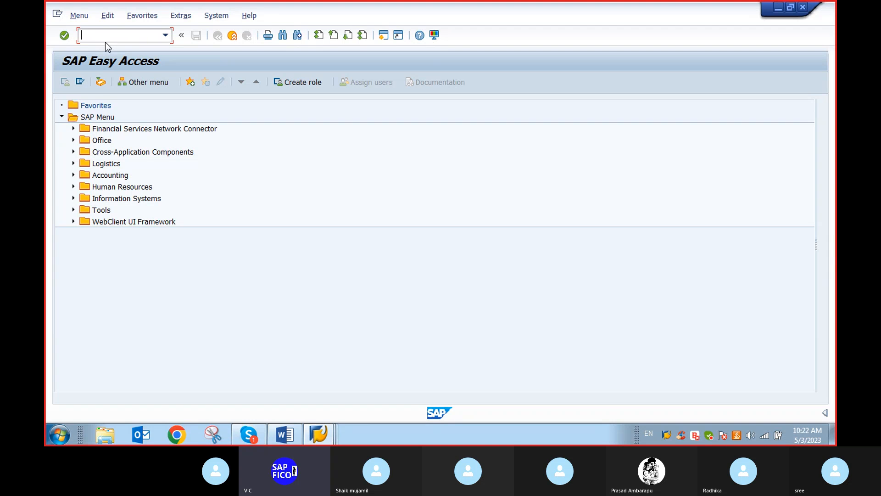
pyautogui.click(324, 433)
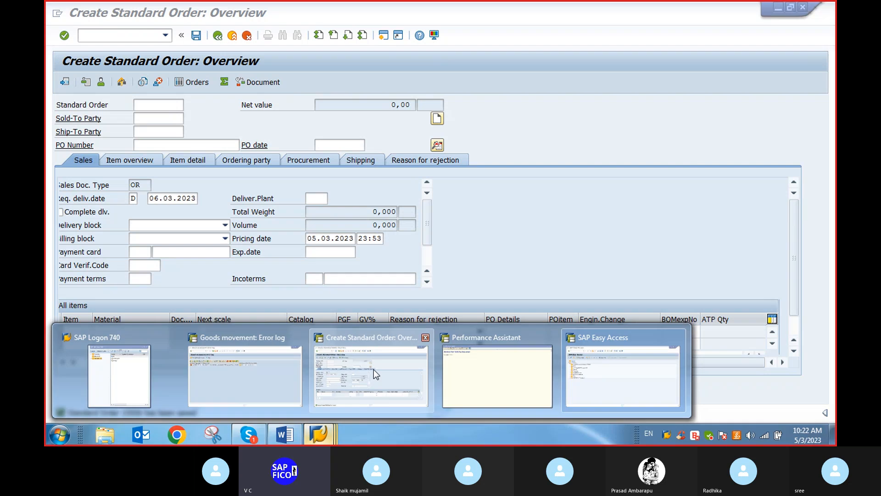
pyautogui.click(374, 369)
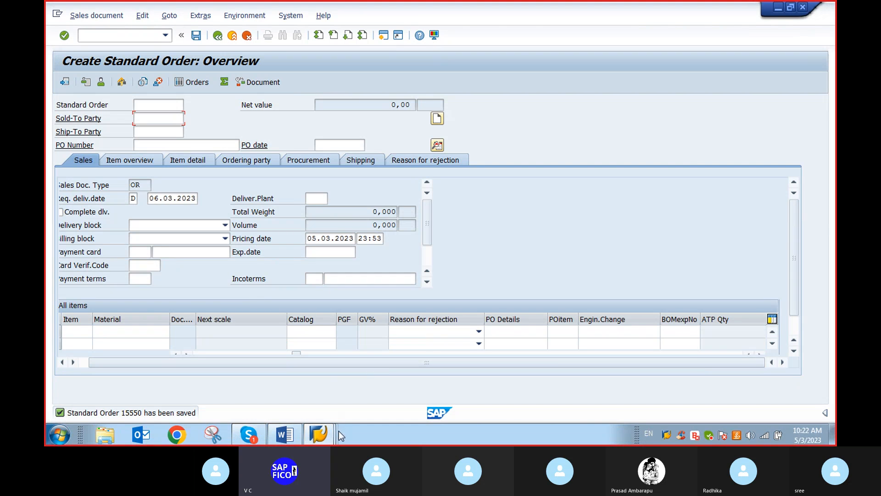
pyautogui.click(317, 437)
pyautogui.click(264, 389)
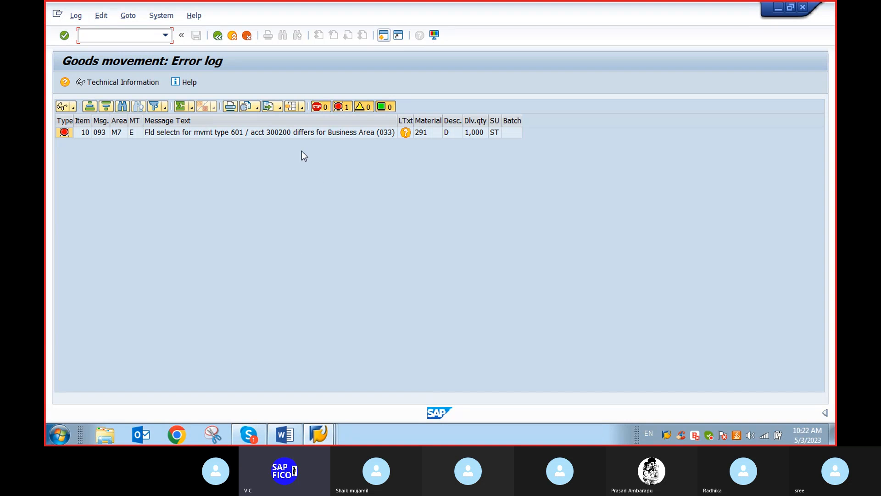
pyautogui.click(319, 431)
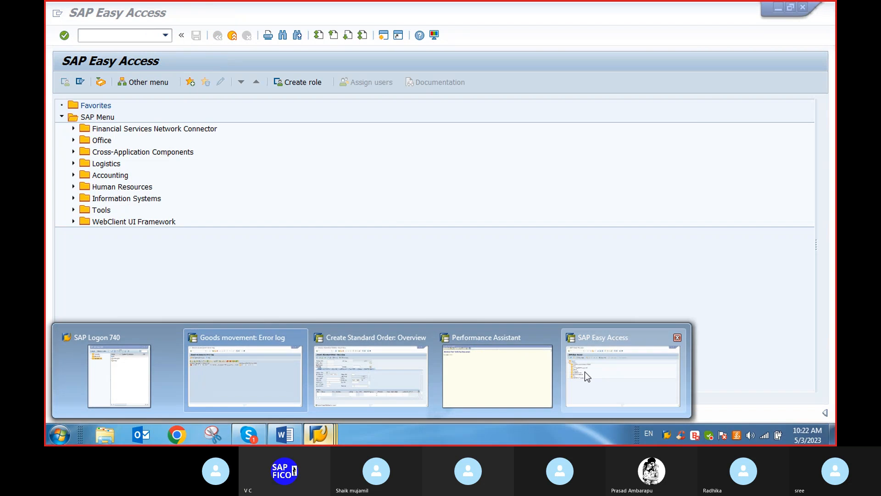
pyautogui.click(585, 371)
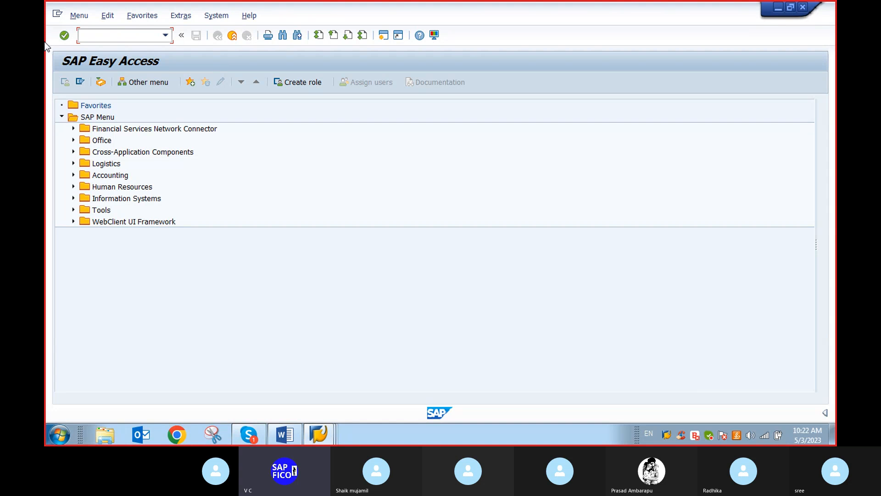
# Start transaction FS00, look through the DEP1 account groups and display the cost of goods sold account 300200.
pyautogui.write('fs00')
pyautogui.press('Return')
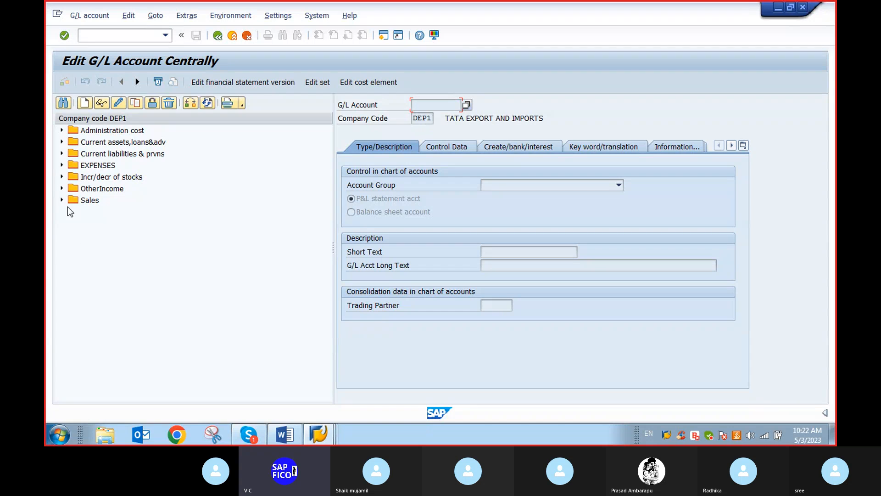
pyautogui.click(61, 200)
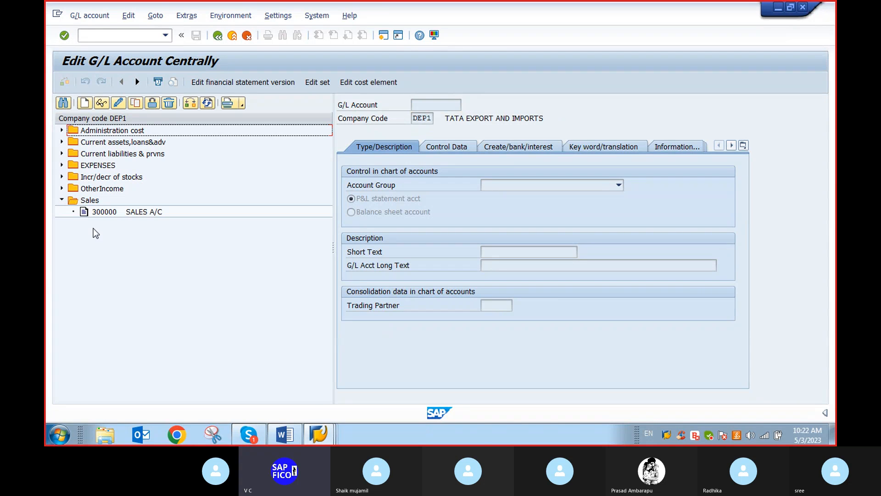
pyautogui.click(61, 189)
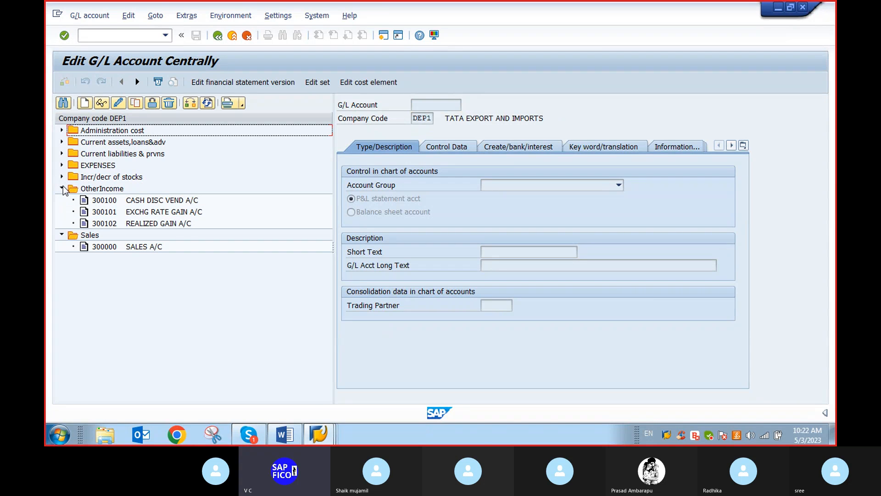
pyautogui.click(62, 177)
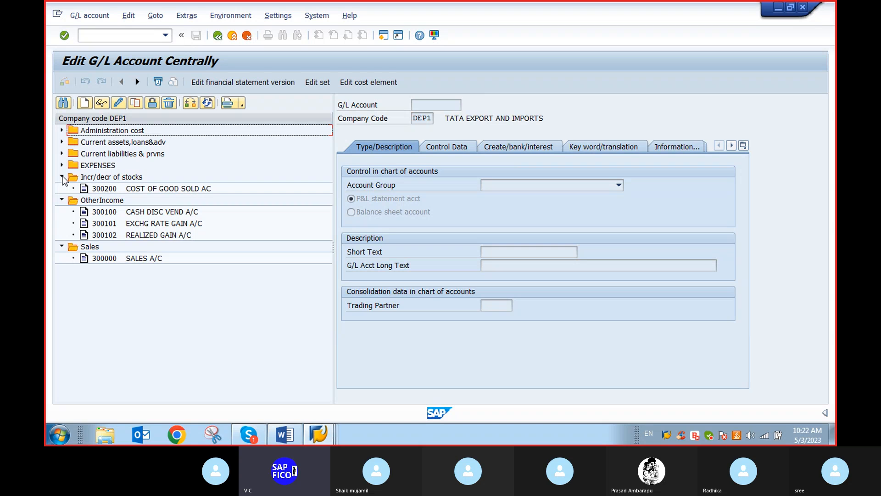
pyautogui.click(62, 165)
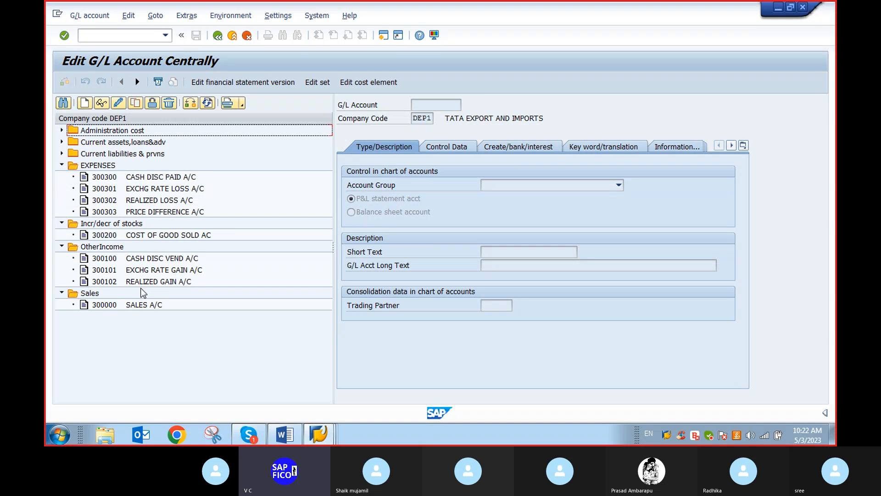
pyautogui.click(142, 212)
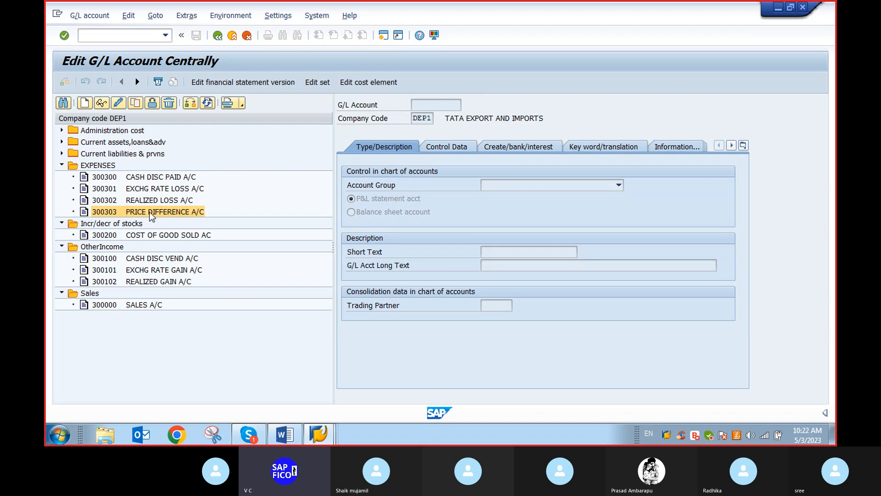
pyautogui.doubleClick(150, 212)
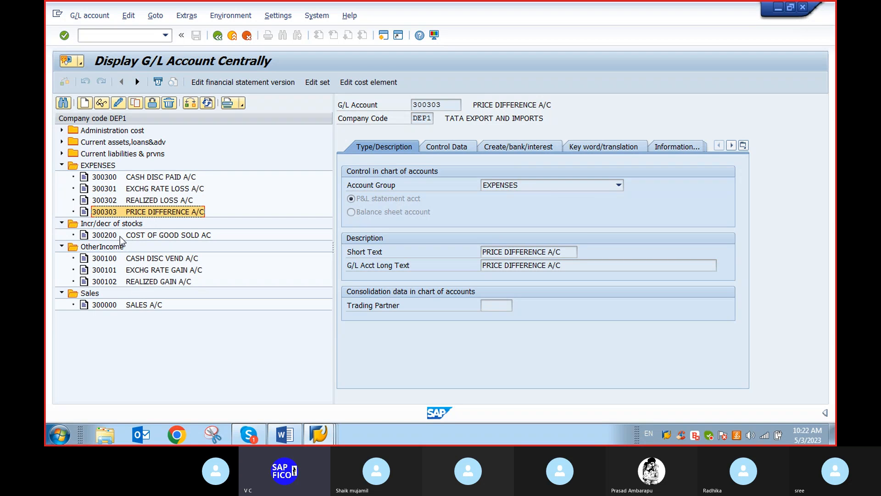
pyautogui.doubleClick(134, 233)
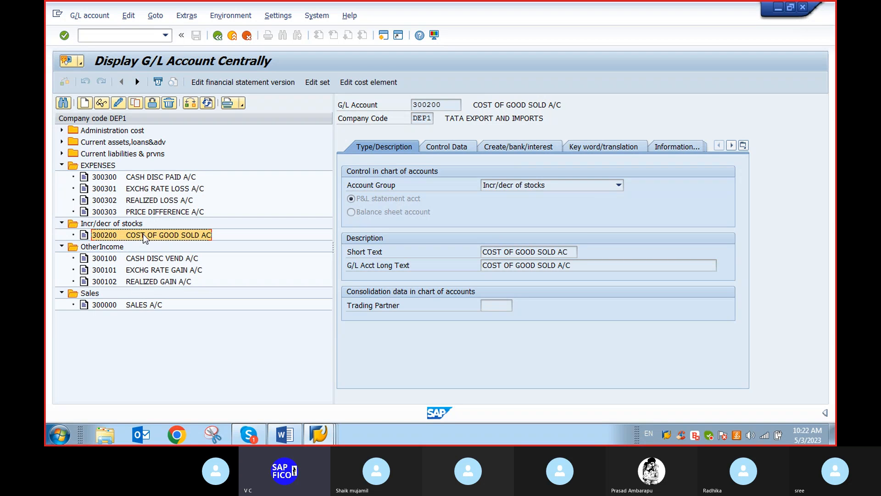
# Examine the general data and additional account assignments in the field status group G003 of account 300200.
pyautogui.click(123, 103)
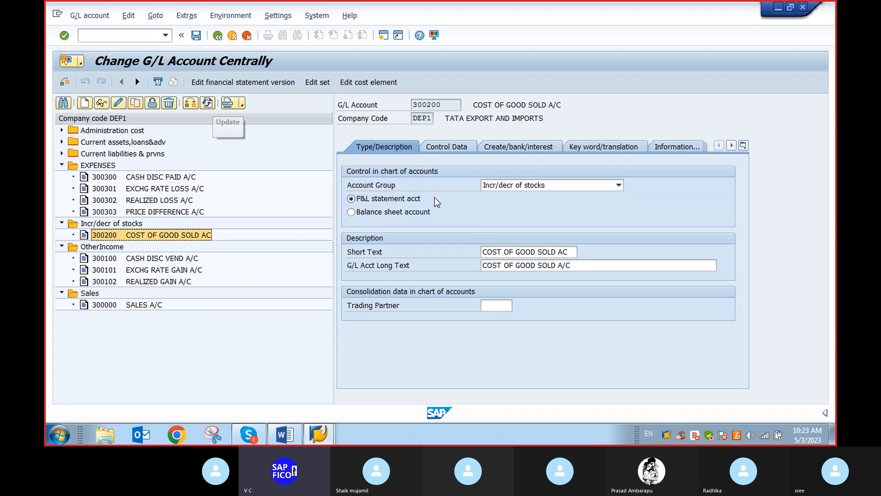
pyautogui.click(518, 146)
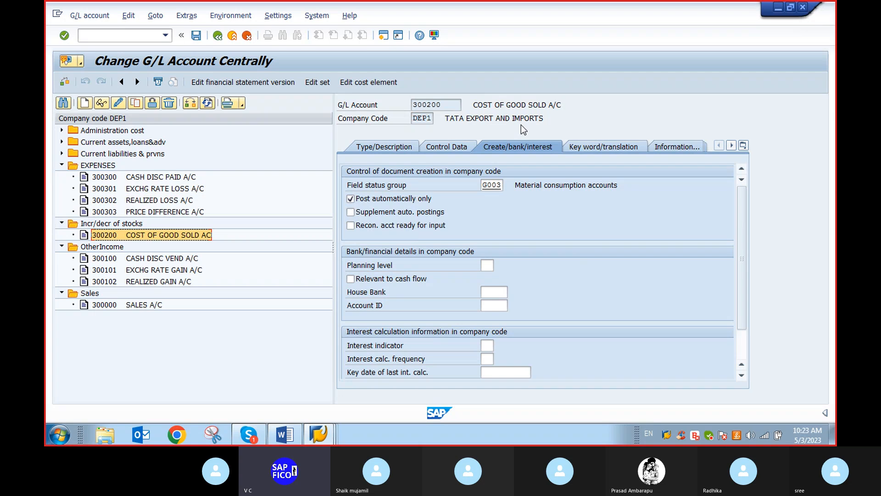
pyautogui.click(498, 185)
pyautogui.doubleClick(498, 184)
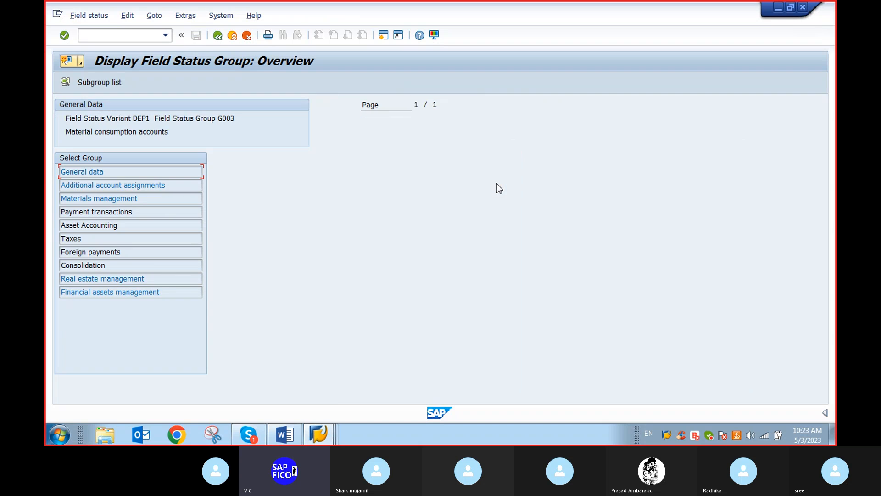
pyautogui.doubleClick(81, 172)
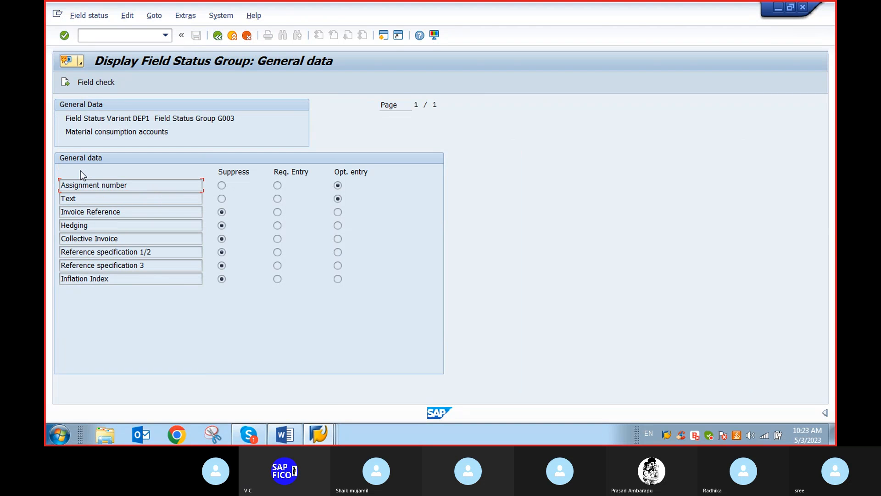
pyautogui.click(218, 36)
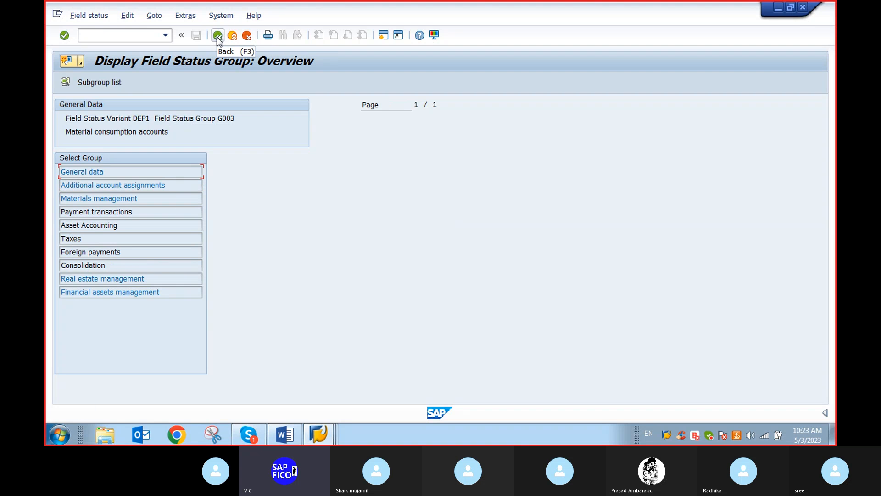
pyautogui.doubleClick(98, 184)
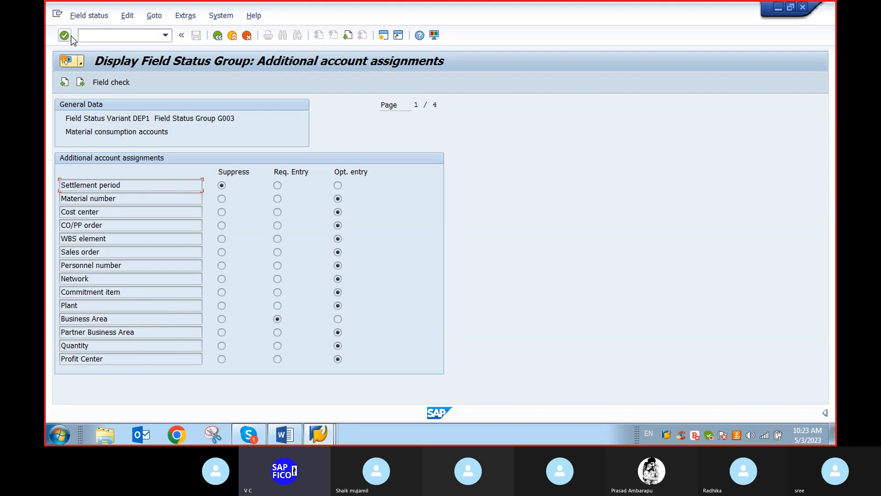
# Leave the account display, start transaction OBC4 and open the field status groups of variant DEP1.
pyautogui.click(92, 35)
pyautogui.write('/n')
pyautogui.press('Return')
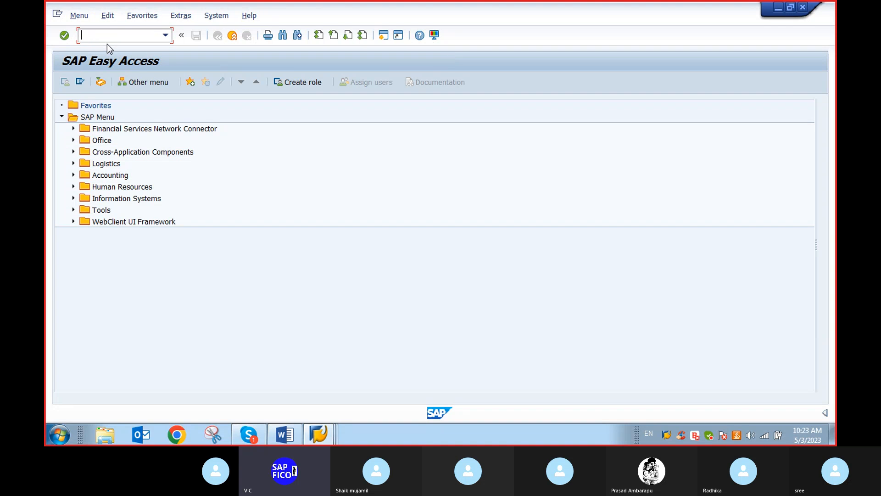
pyautogui.write('obc4')
pyautogui.press('Return')
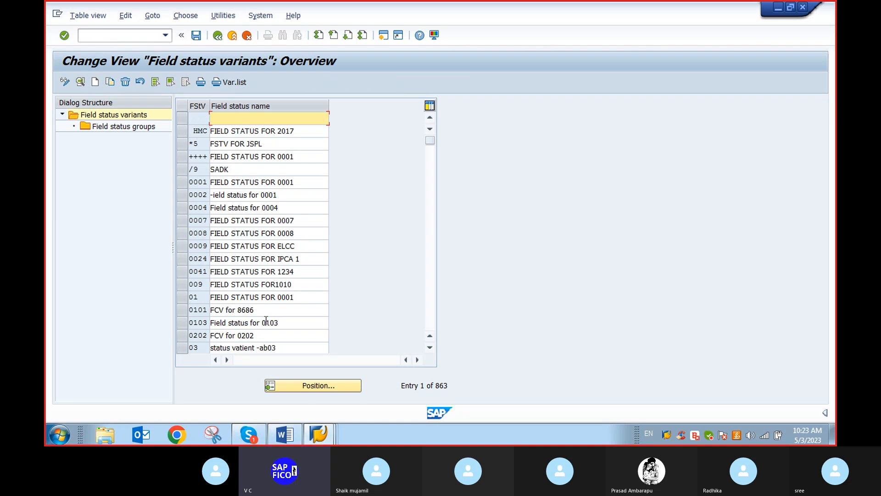
pyautogui.click(304, 386)
pyautogui.write('dep1')
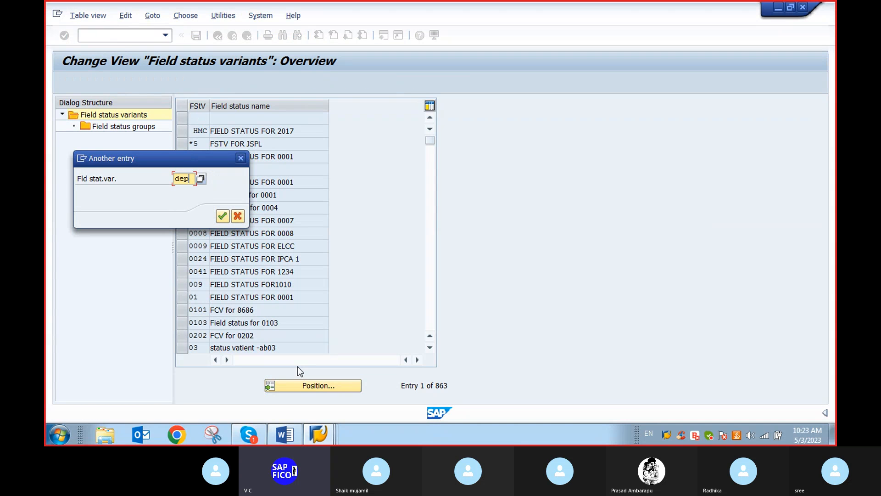
pyautogui.press('Return')
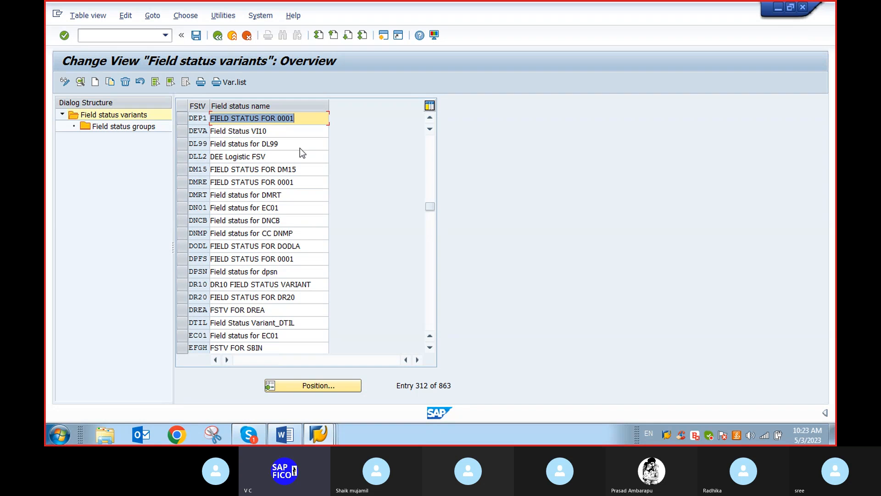
pyautogui.click(182, 118)
pyautogui.doubleClick(131, 129)
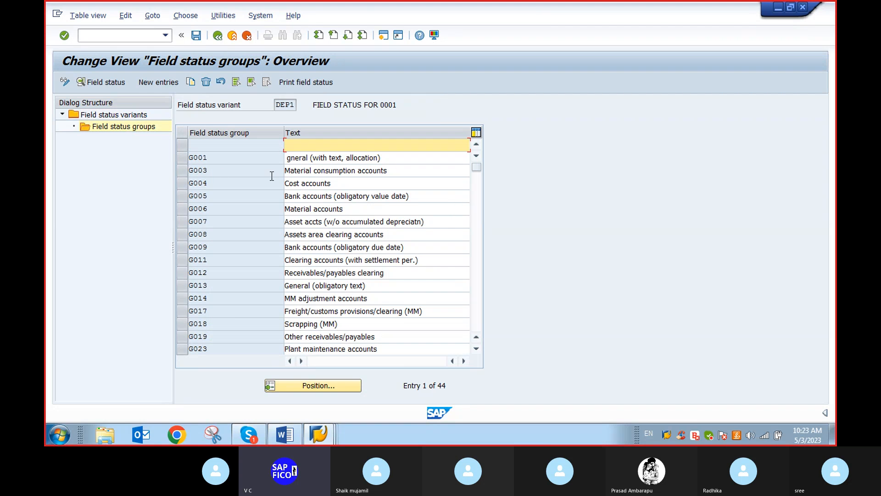
# Make Business Area an optional entry in the additional account assignments of group G003 and save it under the fi-sd integration customizing request.
pyautogui.doubleClick(293, 173)
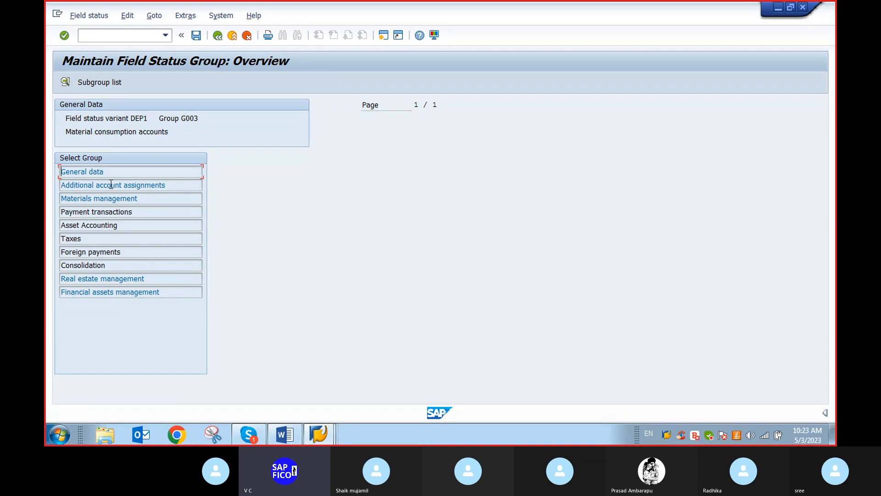
pyautogui.doubleClick(111, 184)
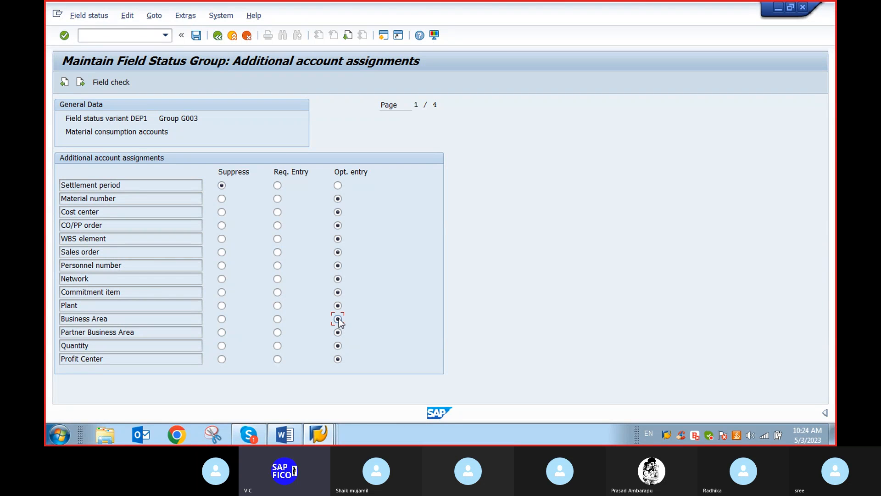
pyautogui.click(196, 36)
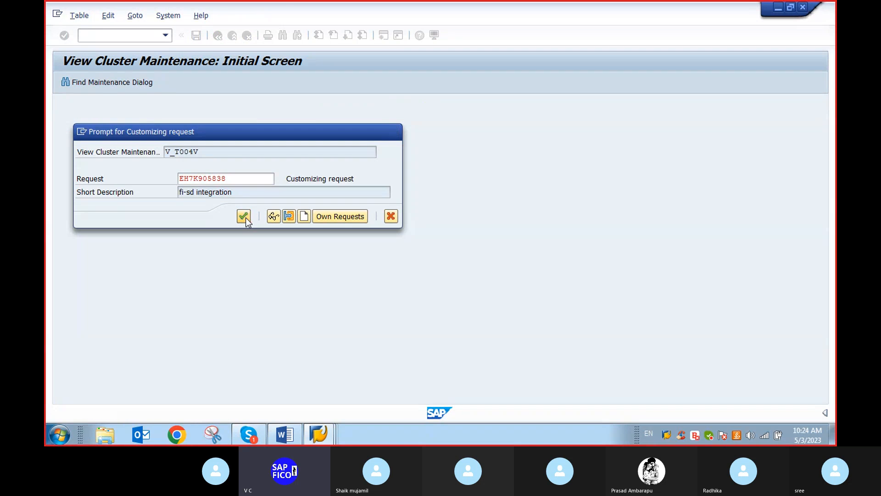
pyautogui.click(245, 217)
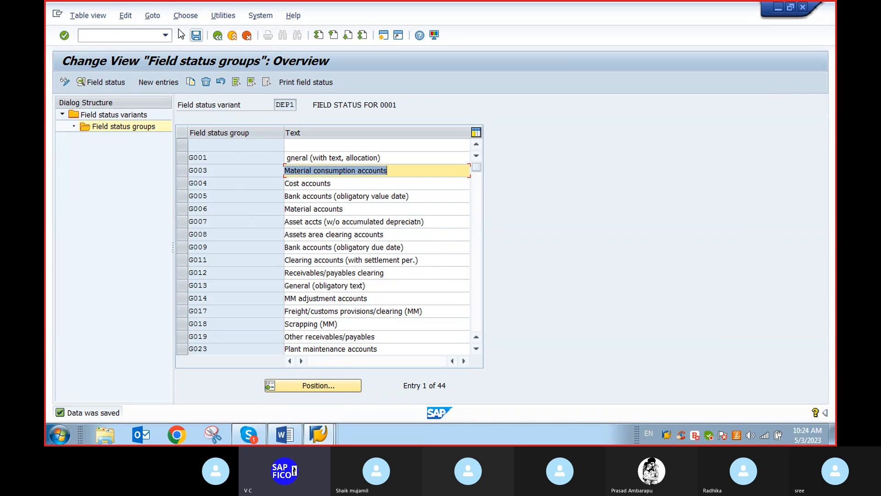
# Leave the field status groups and switch to the SAP session with the goods movement error log.
pyautogui.click(95, 36)
pyautogui.write('/n')
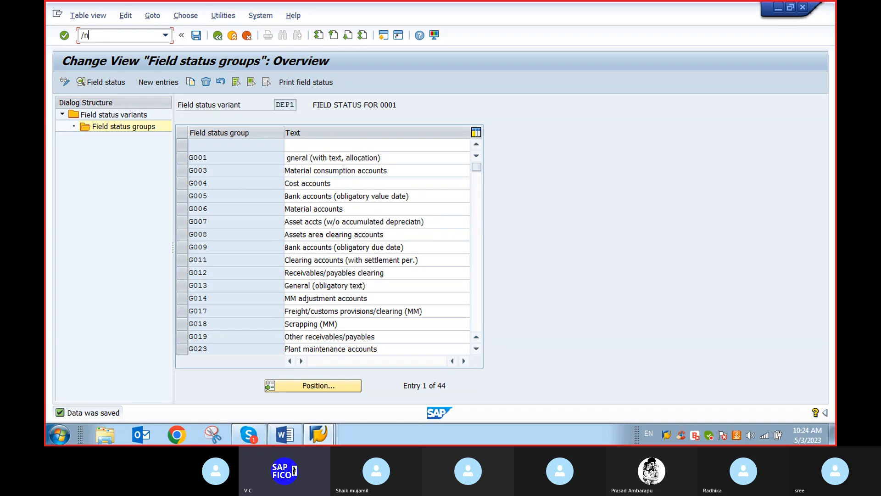
pyautogui.press('Return')
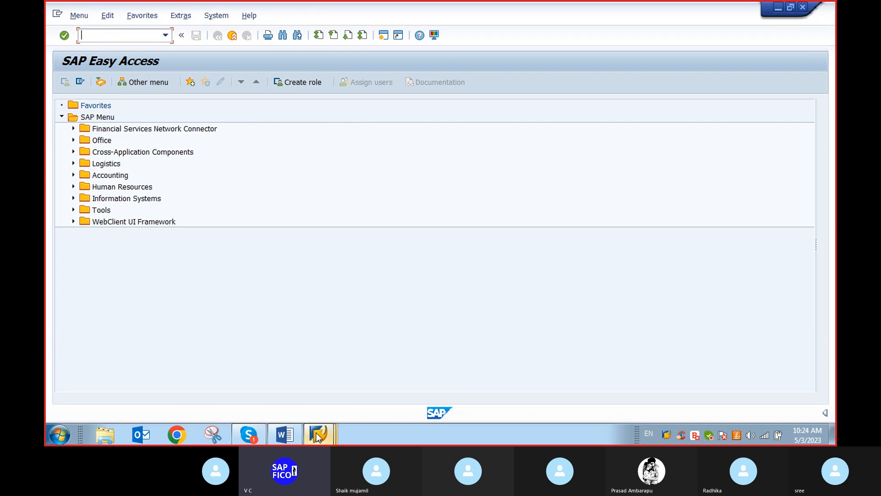
pyautogui.click(318, 435)
pyautogui.click(256, 387)
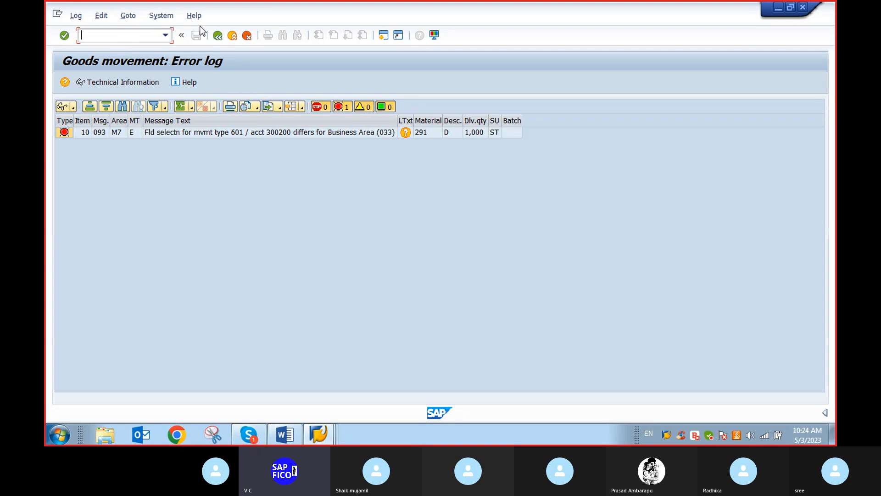
# Leave the error log, start transaction VL01N and open a new outbound delivery for the preset sales order at shipping point DEP1.
pyautogui.write('/n')
pyautogui.press('Return')
pyautogui.write('vl0')
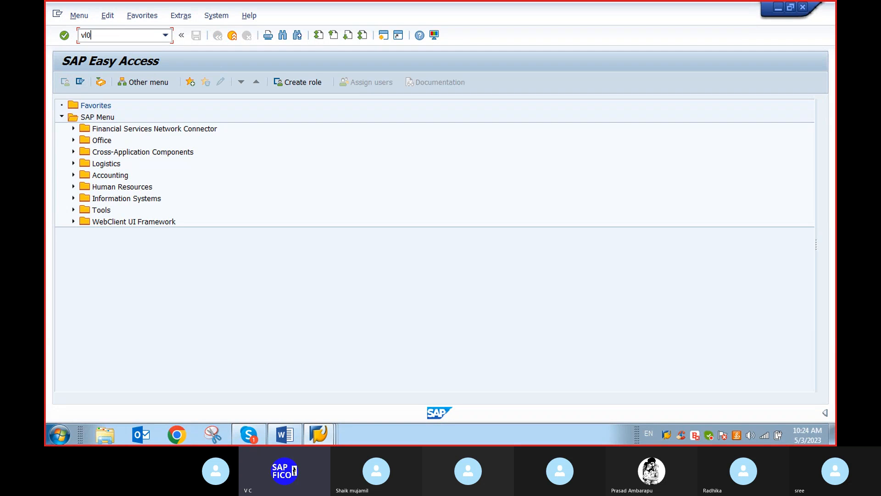
pyautogui.write('1n')
pyautogui.press('Return')
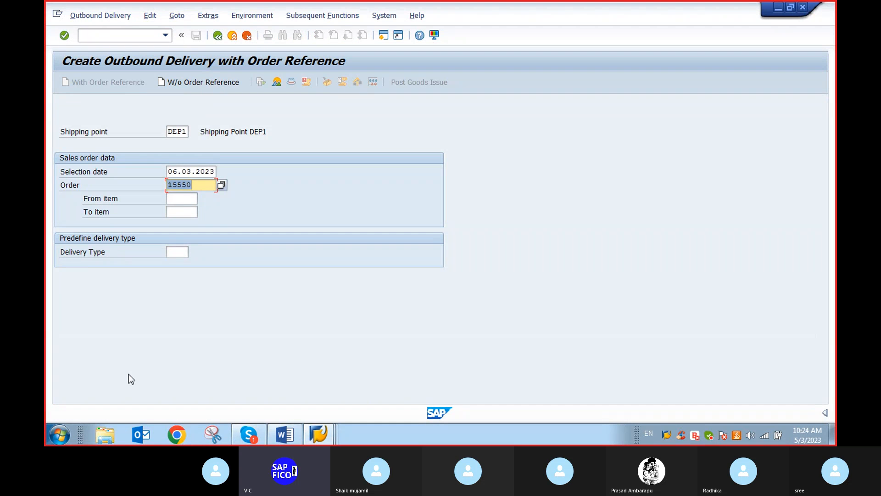
pyautogui.press('Return')
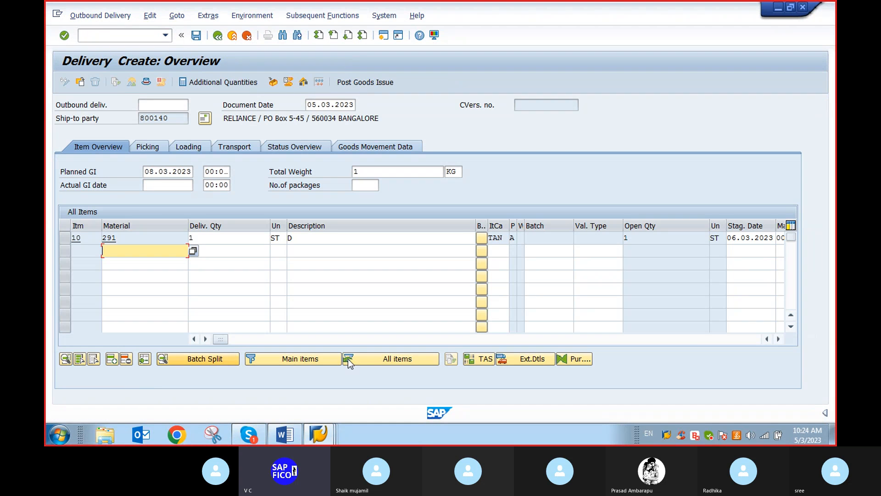
# Set the picked quantity of delivery item 10 to 1 and post the goods issue.
pyautogui.click(777, 338)
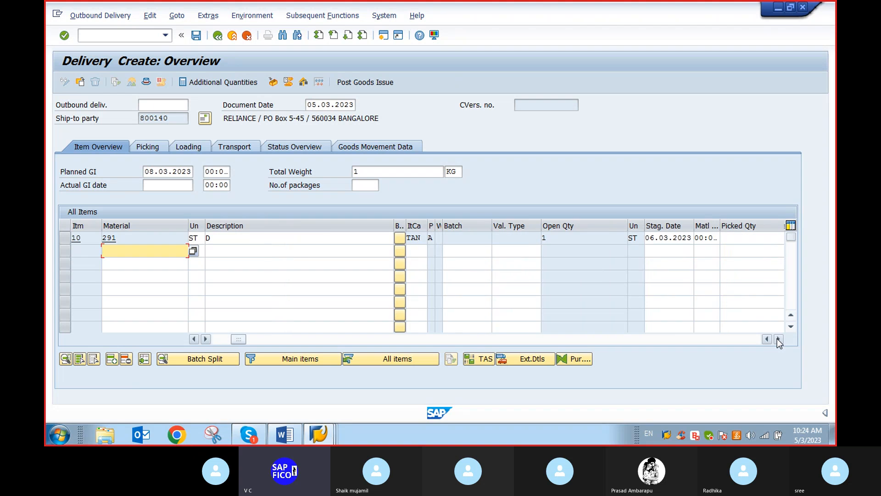
pyautogui.click(777, 338)
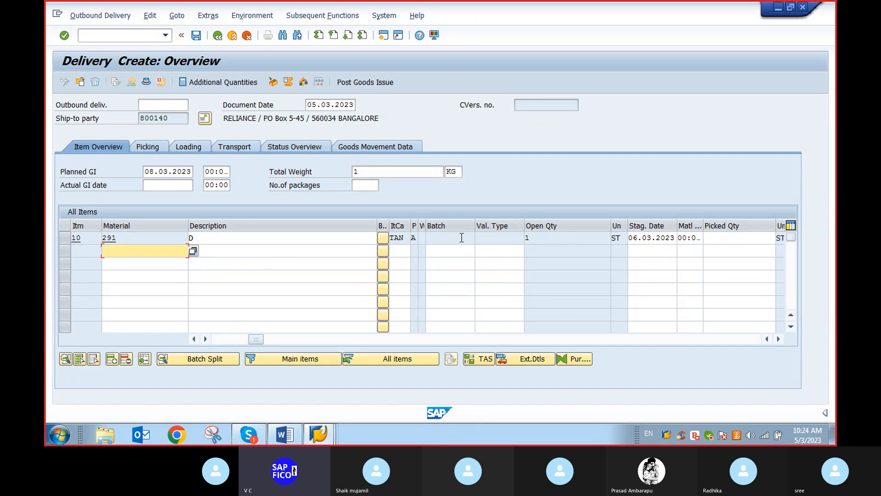
pyautogui.click(779, 338)
pyautogui.click(779, 338)
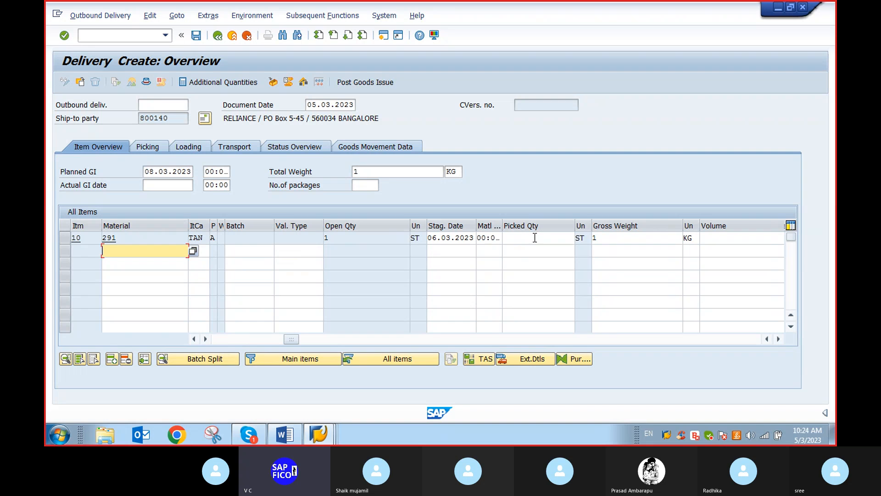
pyautogui.click(534, 237)
pyautogui.write('1')
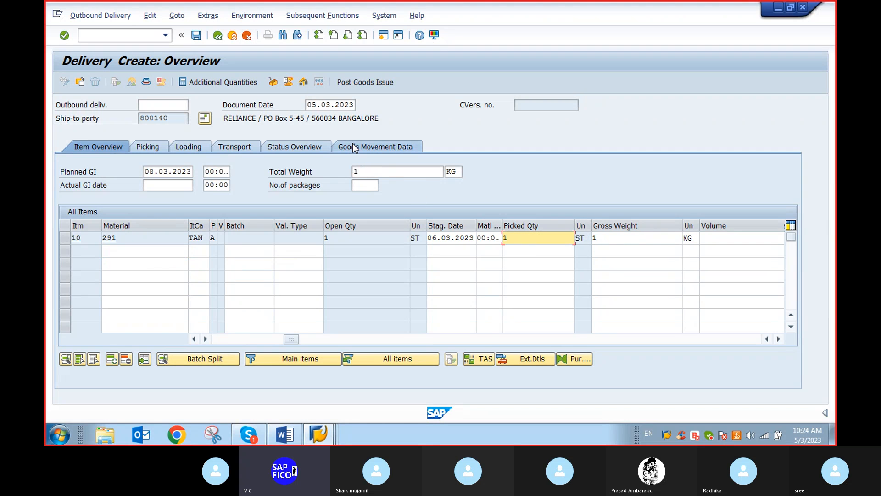
pyautogui.press('Return')
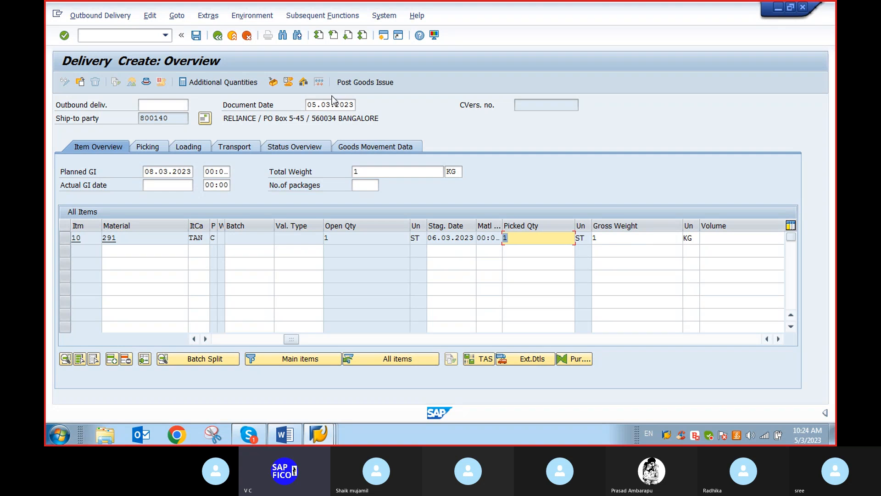
pyautogui.click(368, 82)
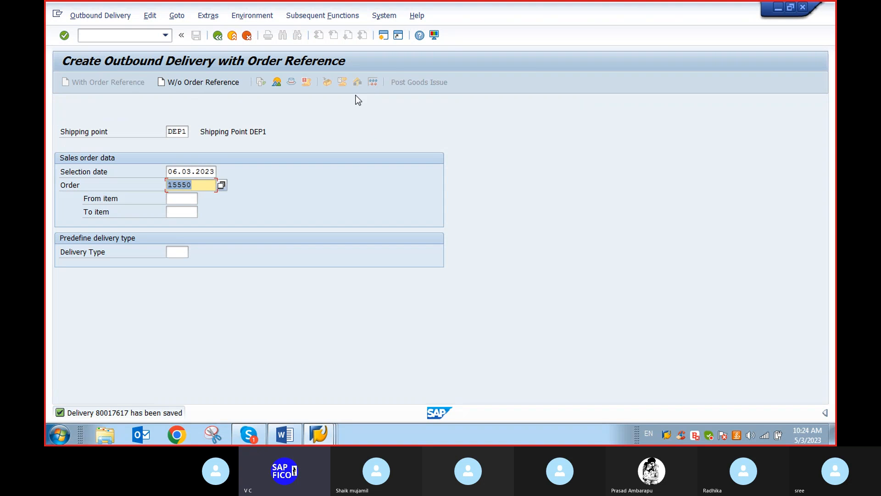
# Copy the delivery number from the save message and paste it over the old number on the VL01N line of the Word notes.
pyautogui.doubleClick(114, 413)
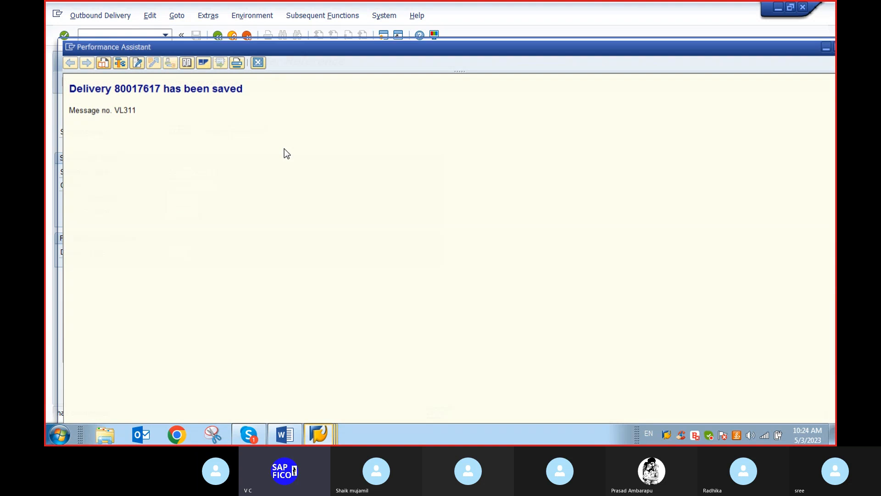
pyautogui.moveTo(110, 87); pyautogui.dragTo(159, 92)
pyautogui.hotkey('ctrl', 'c')
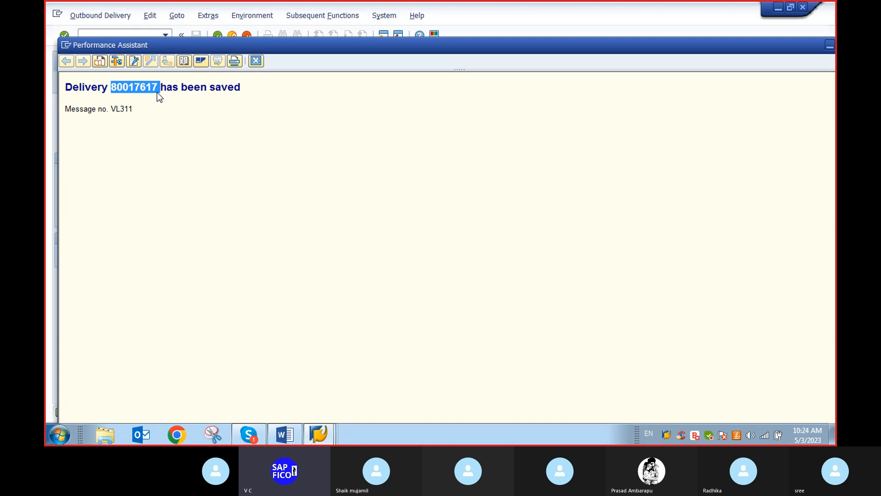
pyautogui.click(285, 439)
pyautogui.click(285, 438)
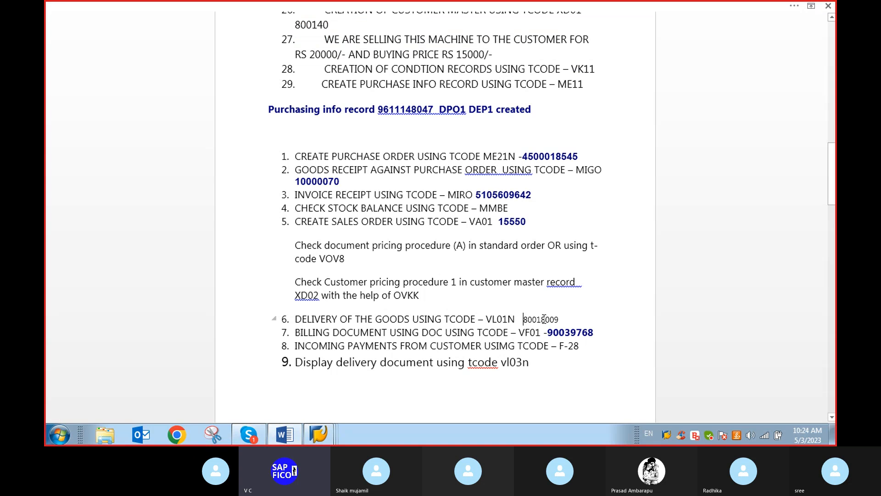
pyautogui.moveTo(523, 320); pyautogui.dragTo(566, 318)
pyautogui.hotkey('ctrl', 'v')
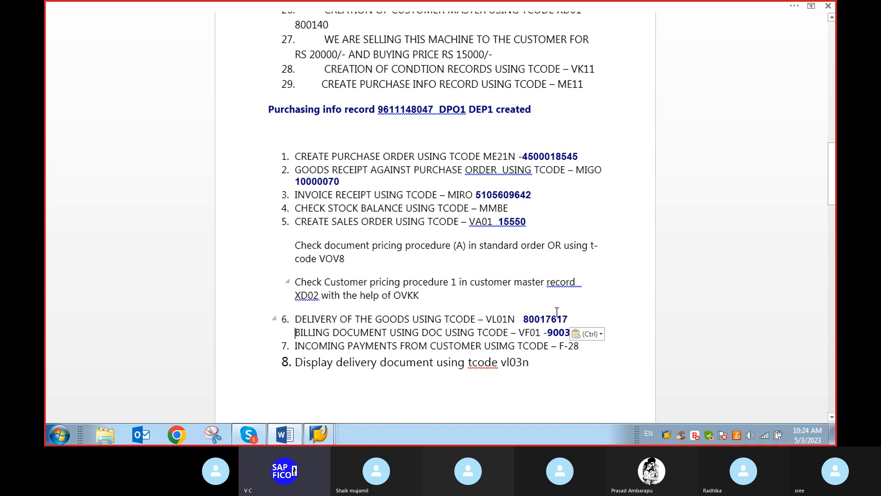
pyautogui.click(554, 356)
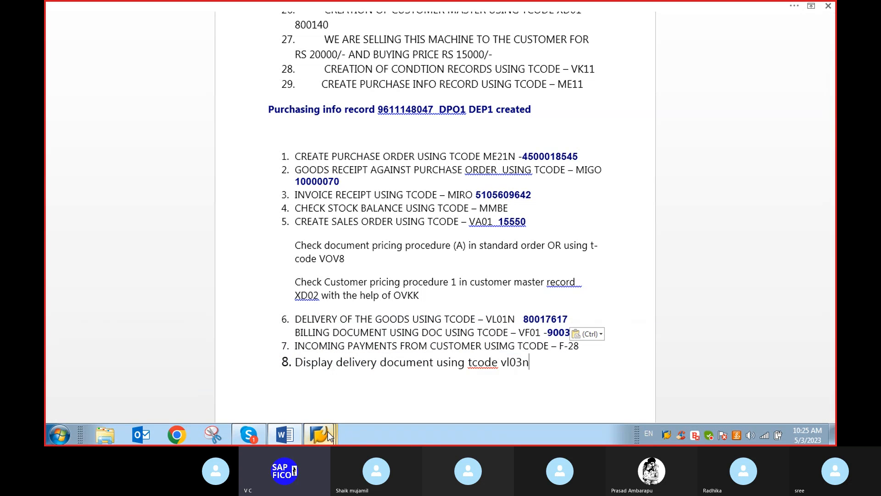
# Close the spare SAP Easy Access and standard order sessions with their message windows, and return to the outbound delivery session.
pyautogui.moveTo(318, 434)
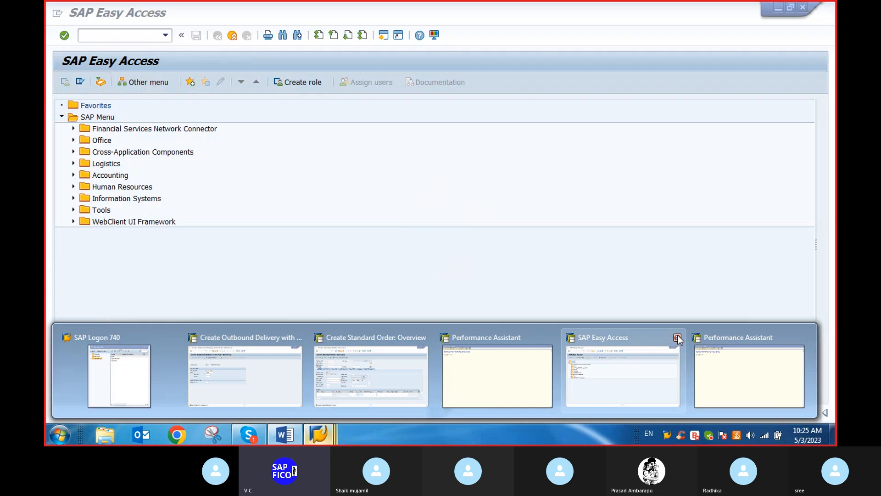
pyautogui.click(678, 337)
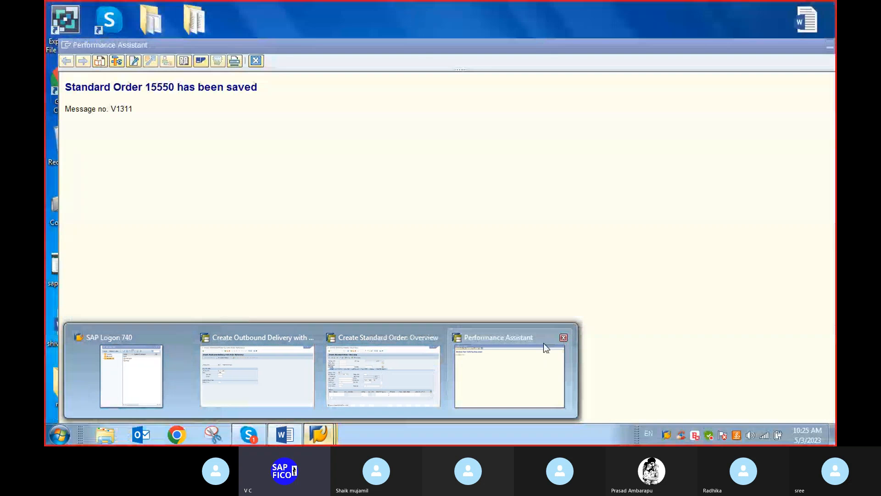
pyautogui.click(564, 338)
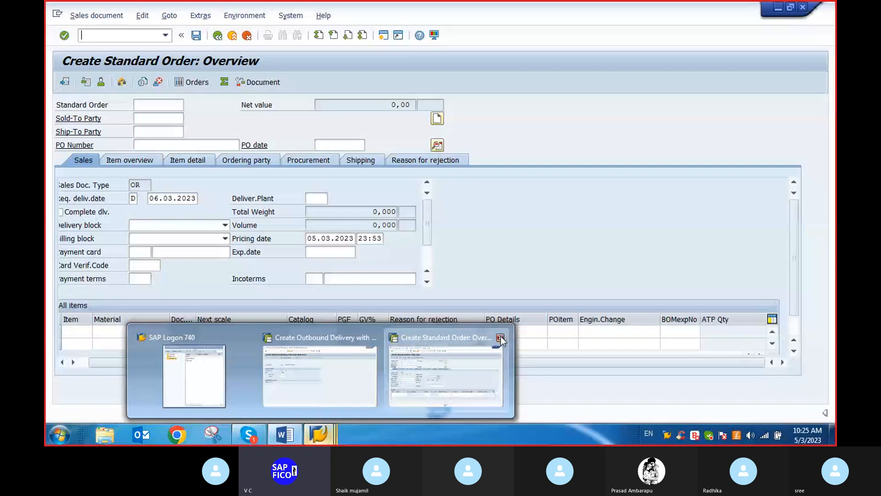
pyautogui.click(501, 340)
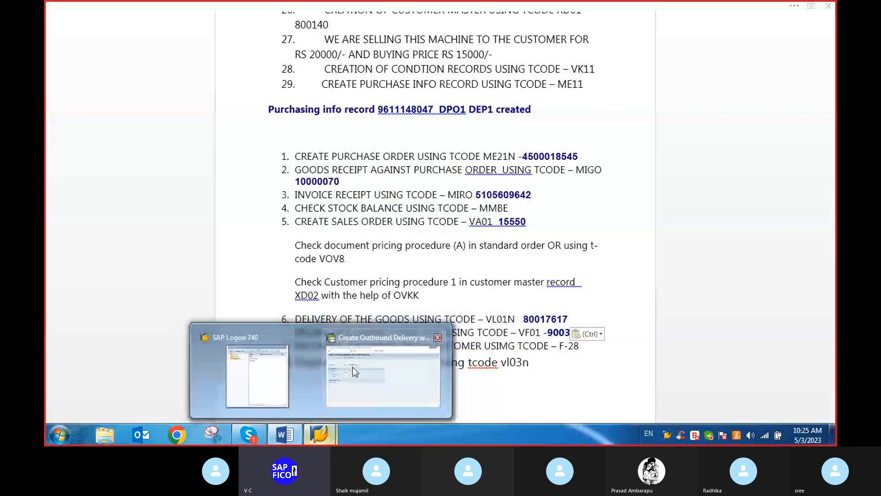
pyautogui.click(353, 367)
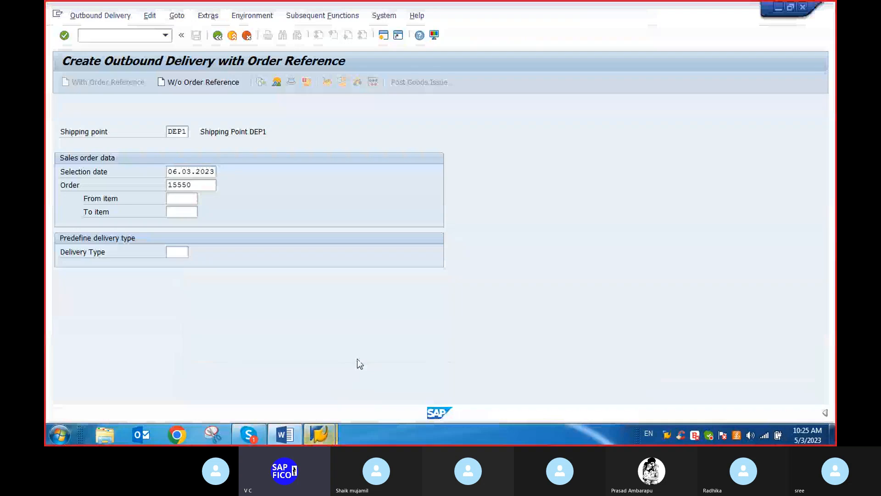
# Leave the delivery transaction, start VF01, and create and save the F2 invoice for the proposed delivery.
pyautogui.click(123, 35)
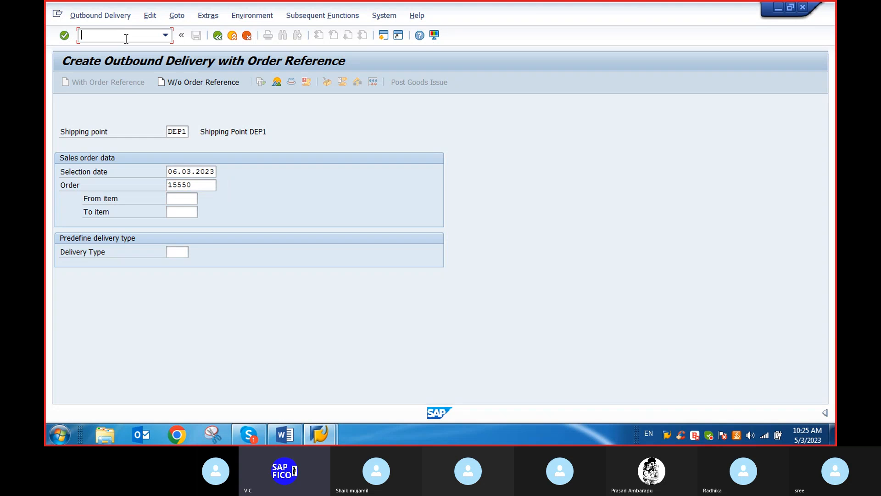
pyautogui.write('/n')
pyautogui.press('Return')
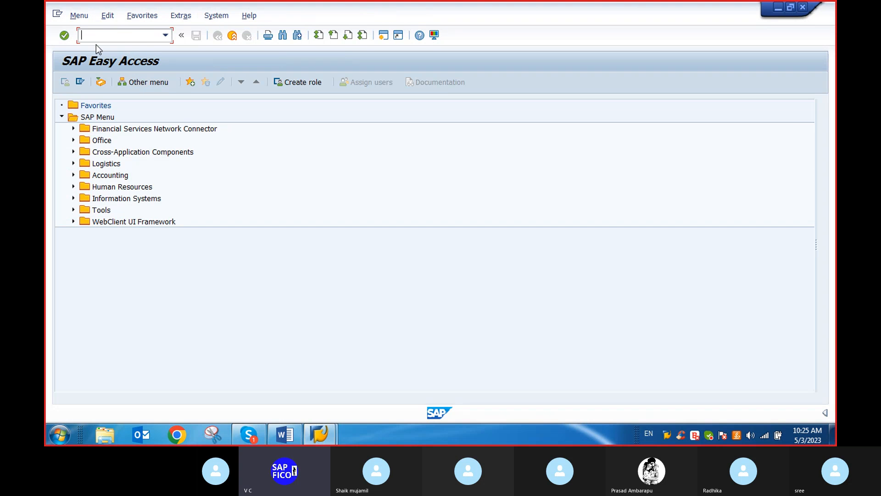
pyautogui.write('vf01')
pyautogui.press('Return')
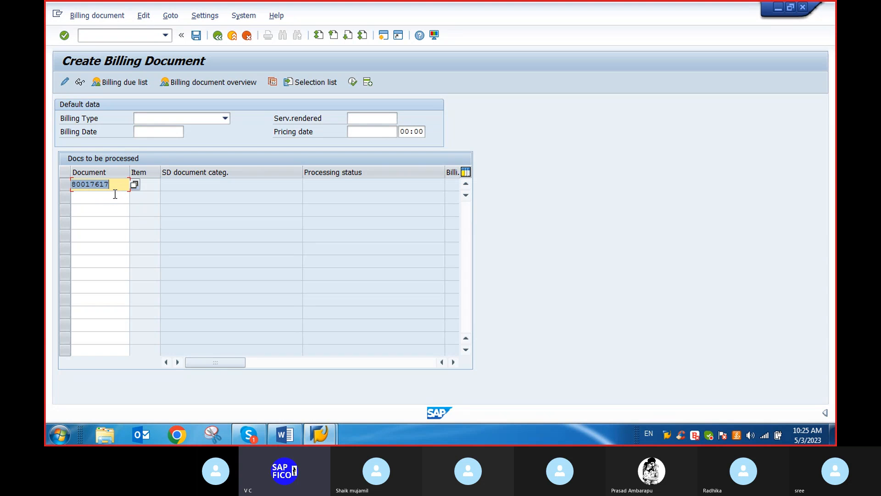
pyautogui.press('Return')
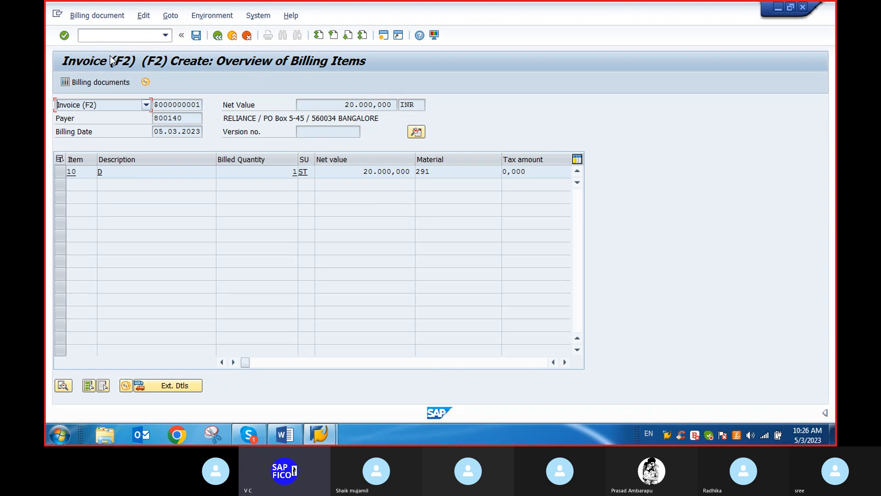
pyautogui.click(196, 35)
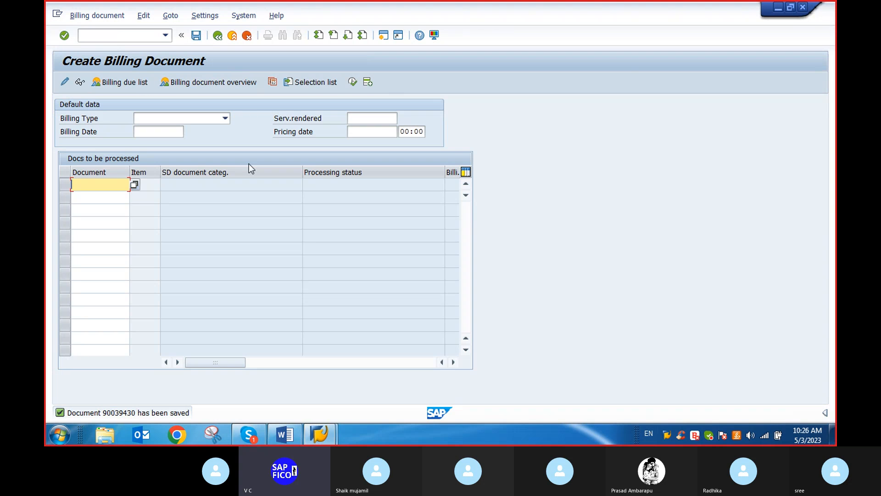
# Copy the billing document number from the save message and paste it over the old number on the VF01 line of the Word notes.
pyautogui.doubleClick(112, 414)
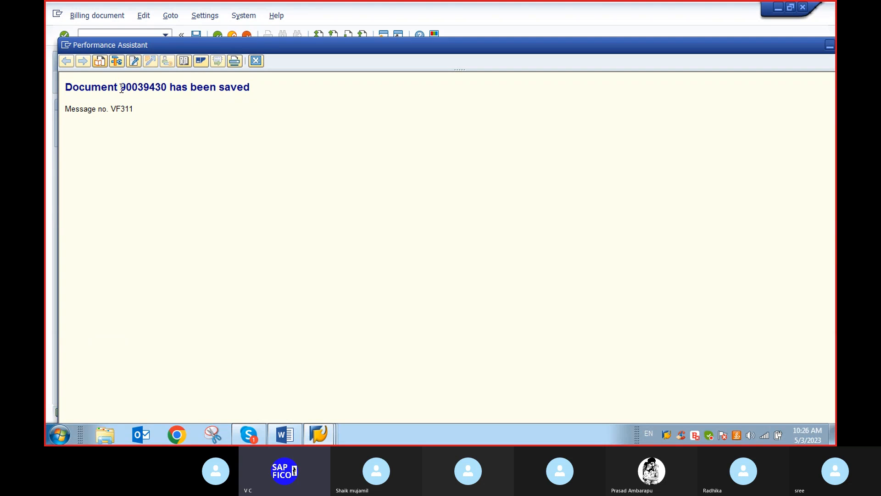
pyautogui.moveTo(120, 87); pyautogui.dragTo(171, 95)
pyautogui.hotkey('ctrl', 'c')
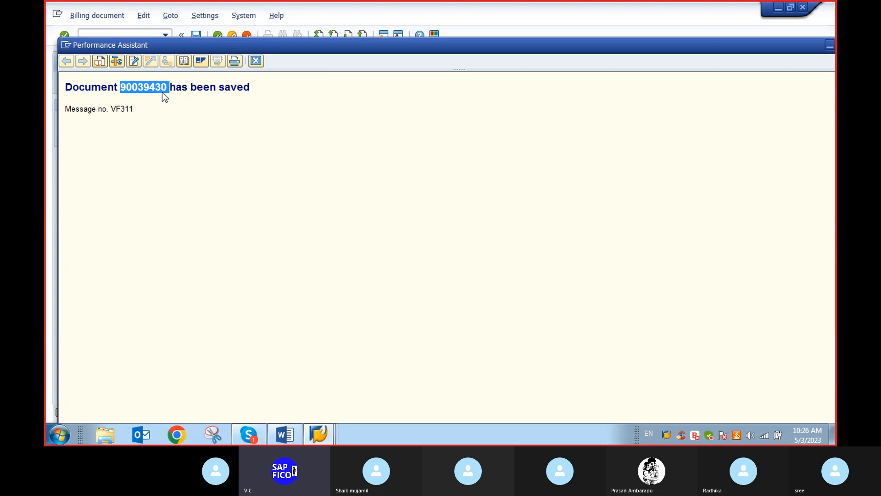
pyautogui.click(285, 434)
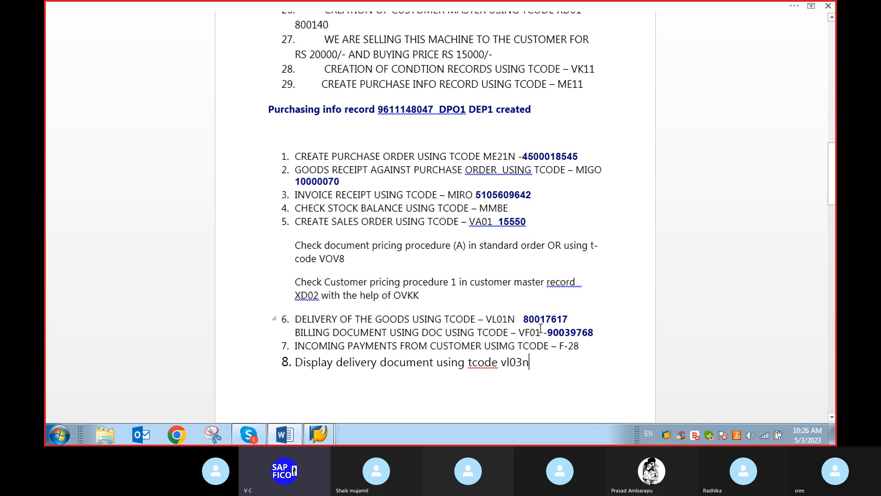
pyautogui.moveTo(548, 332); pyautogui.dragTo(585, 338)
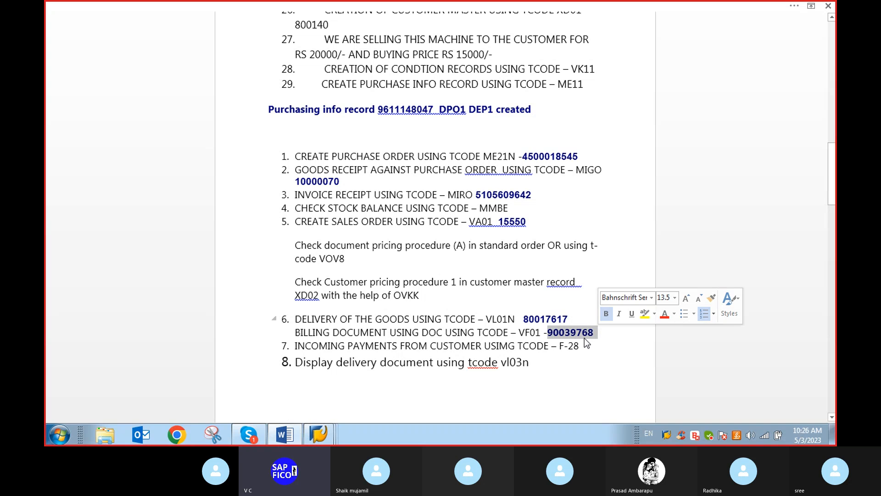
pyautogui.hotkey('ctrl', 'v')
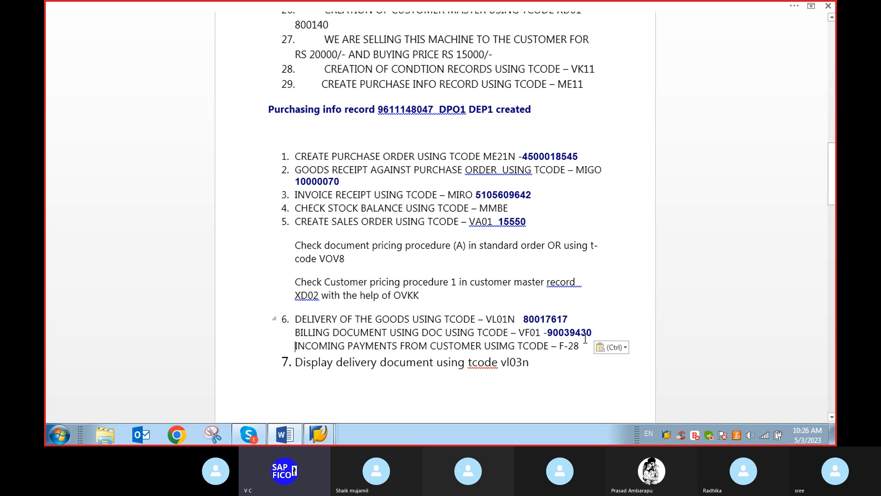
pyautogui.click(569, 364)
# Switch back to SAP, leave the billing document creation and start transaction VF02 for the saved billing document.
pyautogui.click(311, 351)
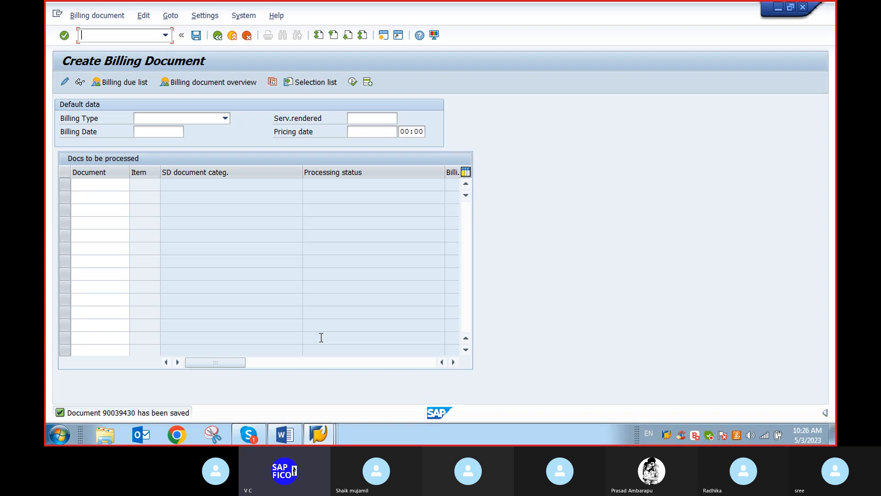
pyautogui.write('/n')
pyautogui.press('Return')
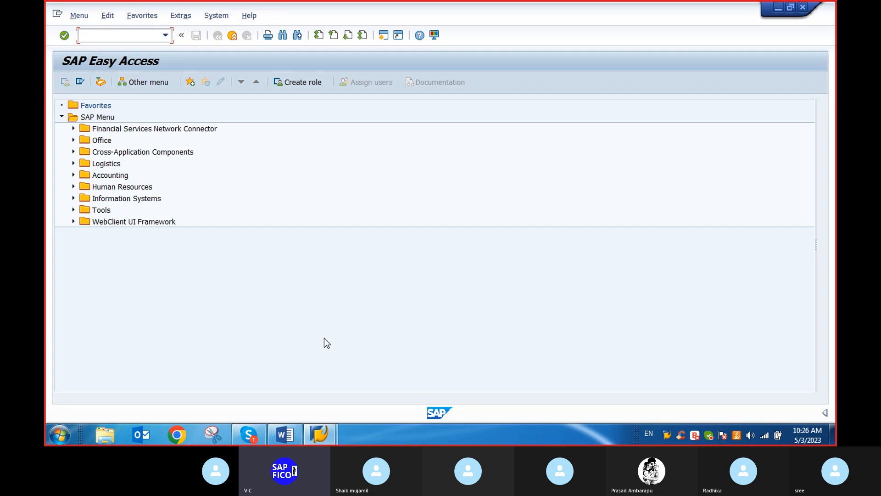
pyautogui.write('vf02')
pyautogui.press('Return')
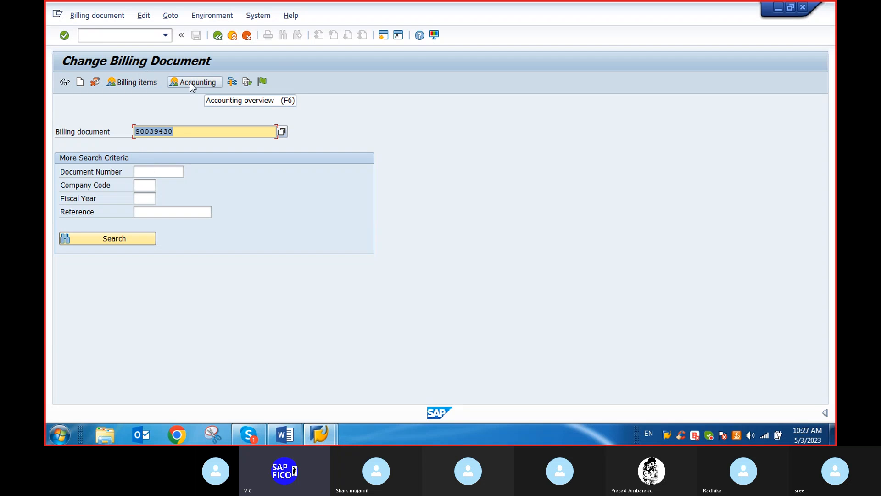
# Display the billing document's document flow, and list the customer's open items in company code DEP1 with FBL5N in a new session.
pyautogui.click(247, 83)
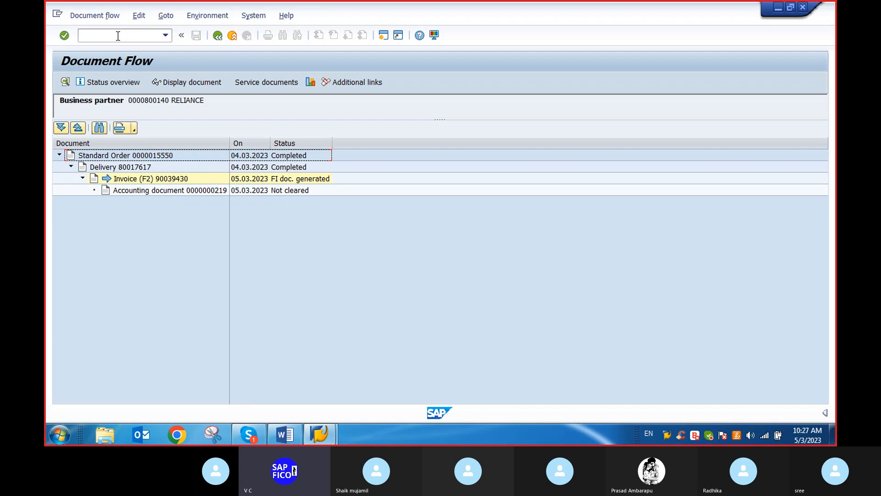
pyautogui.click(384, 36)
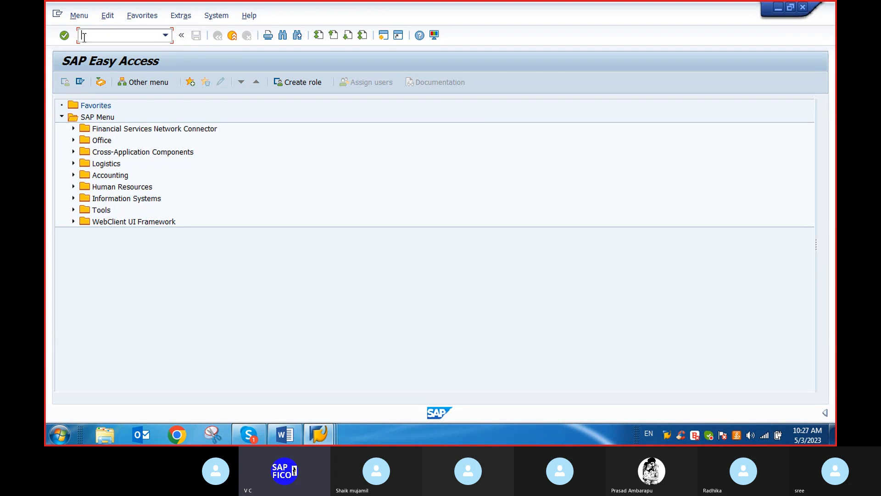
pyautogui.write('fbl5n')
pyautogui.press('Return')
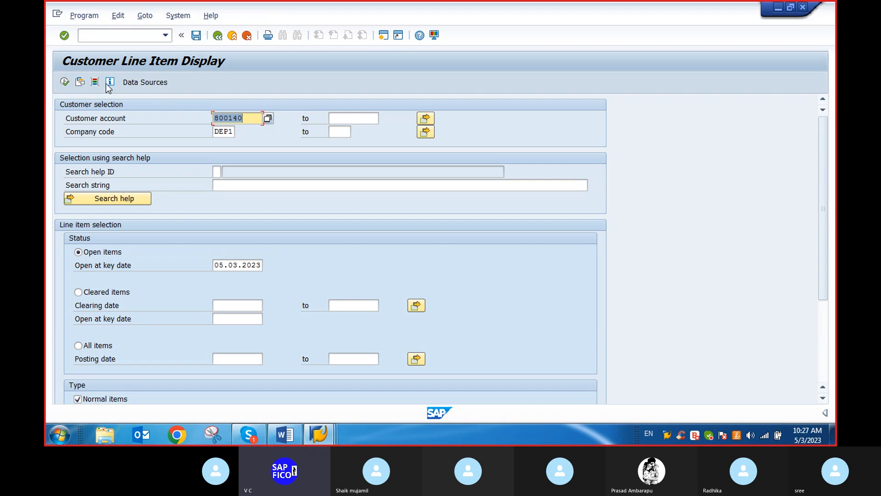
pyautogui.click(64, 83)
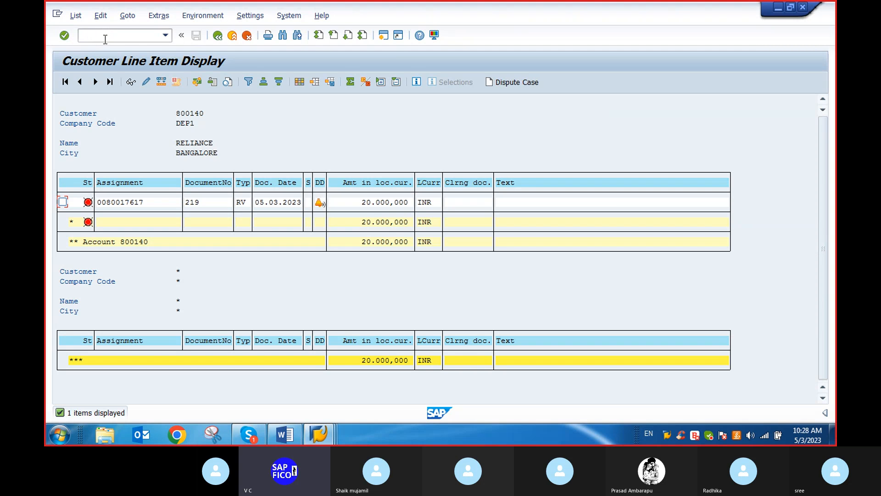
# Start the incoming payment posting with transaction F-28 and set the document date to 05.03.2023.
pyautogui.click(125, 35)
pyautogui.write('/nf-28')
pyautogui.press('Return')
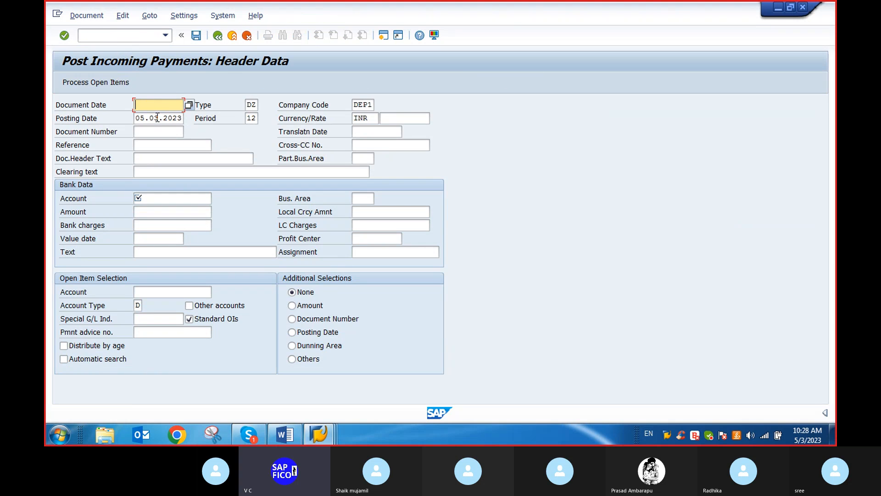
pyautogui.click(189, 106)
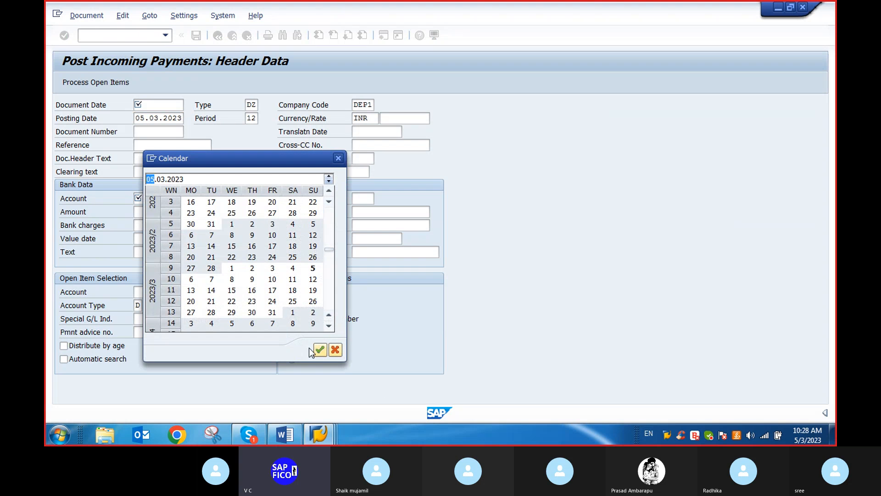
pyautogui.click(320, 350)
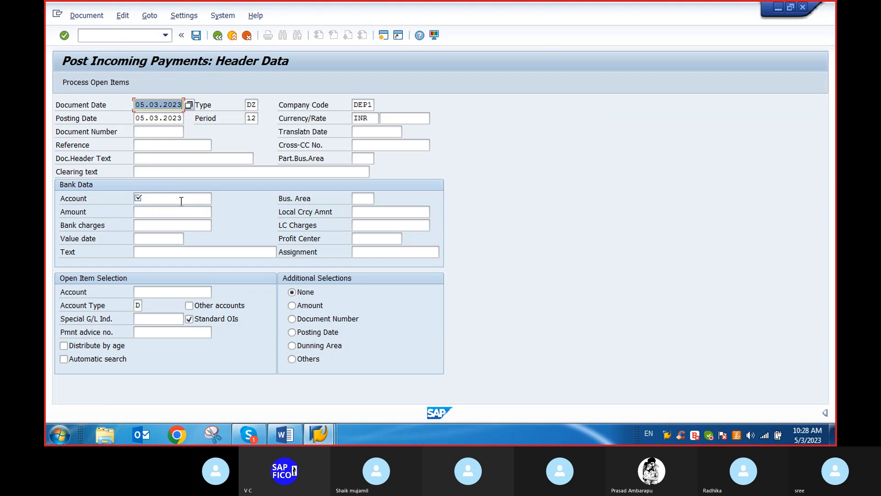
# Select the ICICI BANK ACCOUNT G/L account in the bank data and enter the amount 20000.
pyautogui.click(181, 201)
pyautogui.click(217, 199)
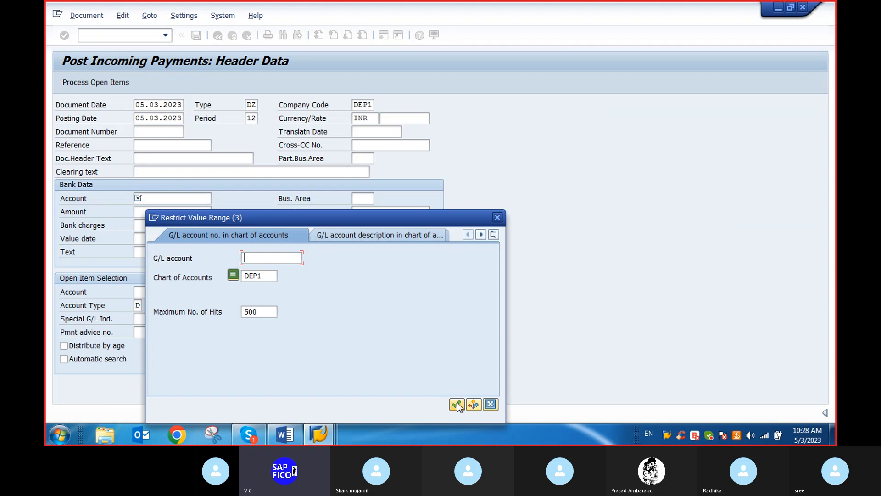
pyautogui.press('Return')
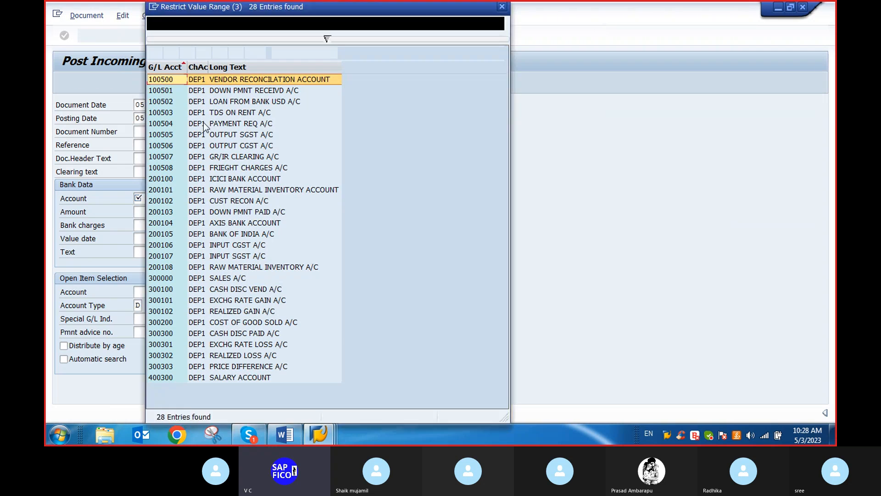
pyautogui.doubleClick(234, 179)
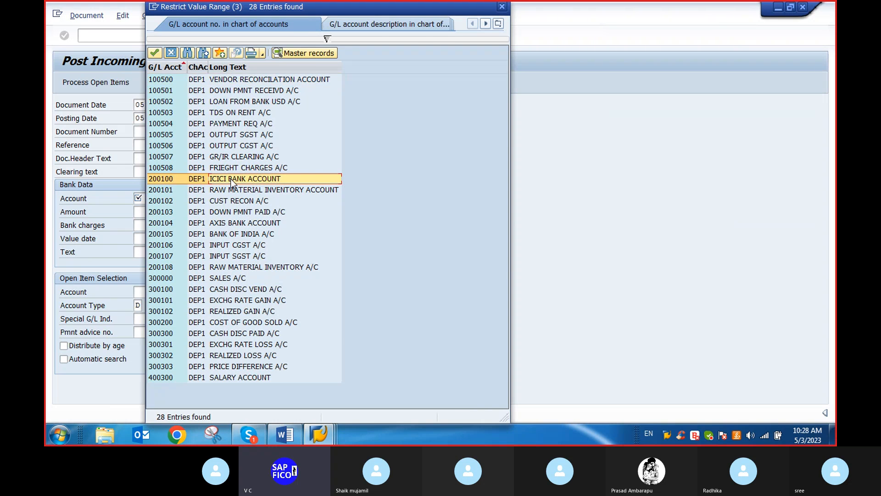
pyautogui.click(160, 211)
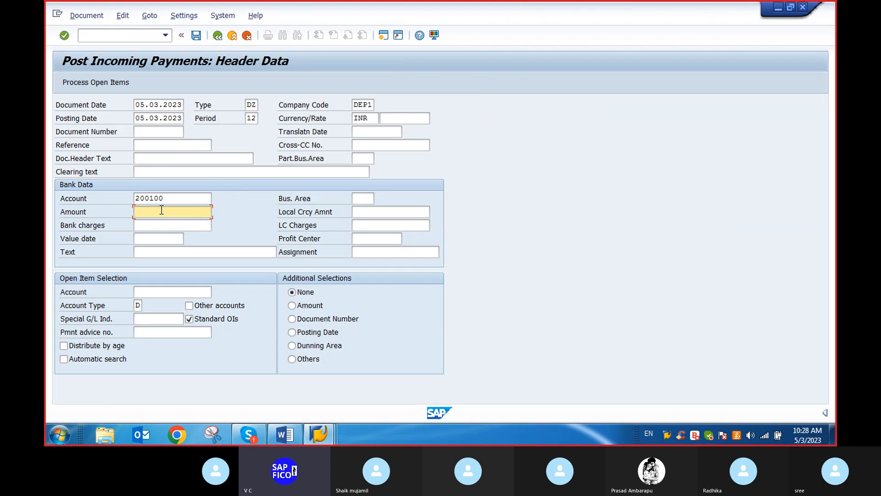
pyautogui.write('20000')
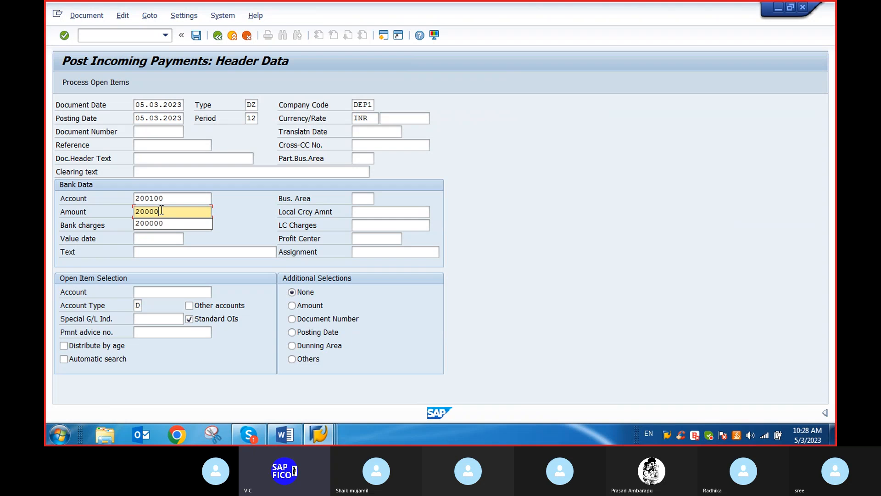
# Set the bank data's value date to 05.03.2023 and its text to "inv clr".
pyautogui.click(146, 237)
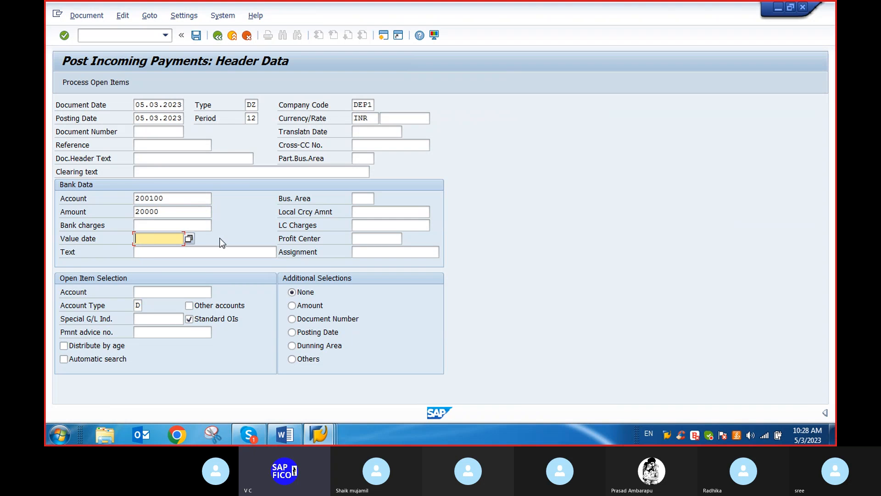
pyautogui.click(189, 238)
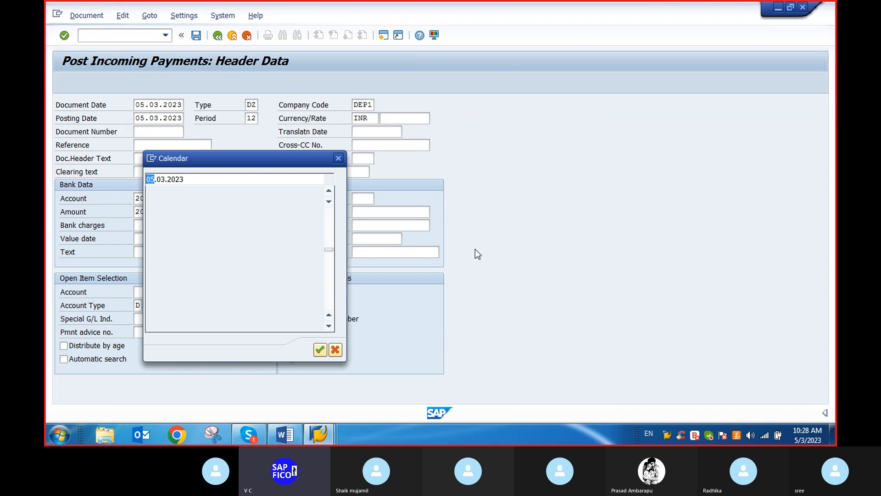
pyautogui.click(321, 351)
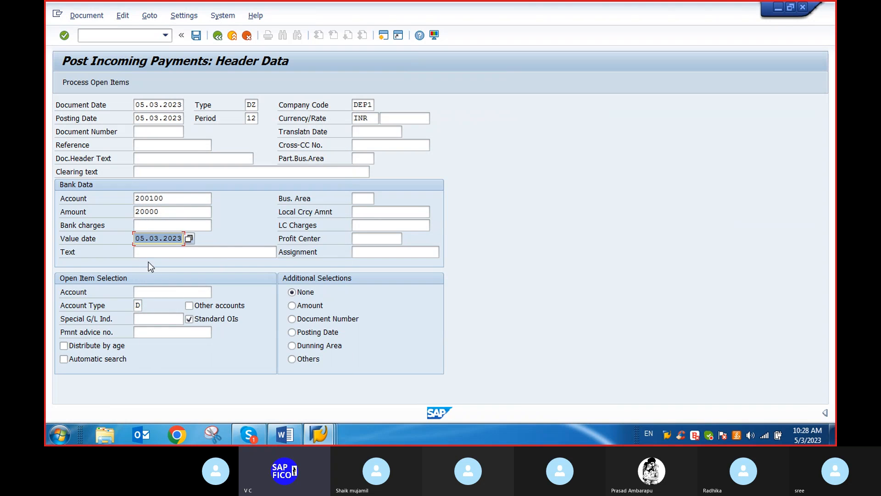
pyautogui.click(150, 253)
pyautogui.write('i')
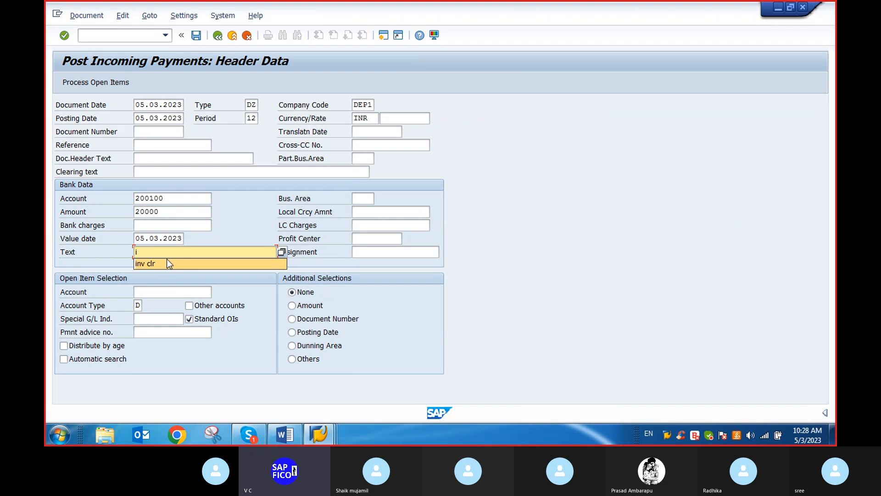
pyautogui.click(141, 263)
# Select customer RELIANCE as the open item account and try to process its open items.
pyautogui.click(181, 291)
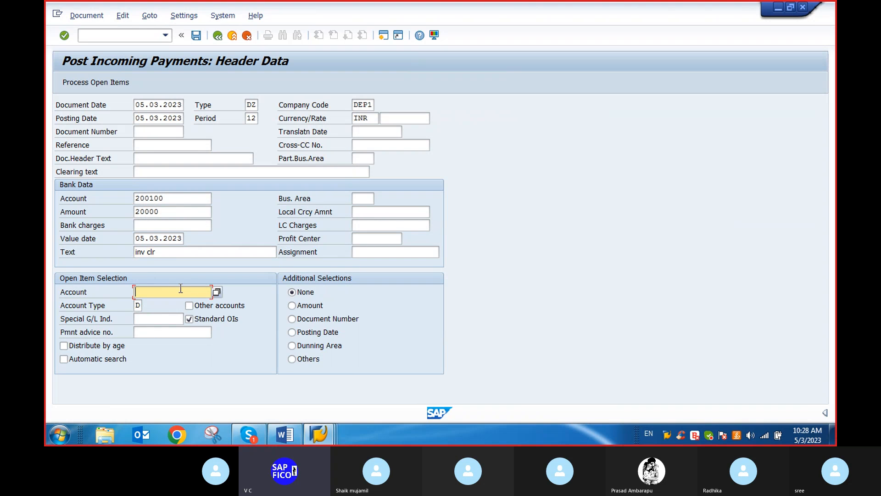
pyautogui.click(216, 292)
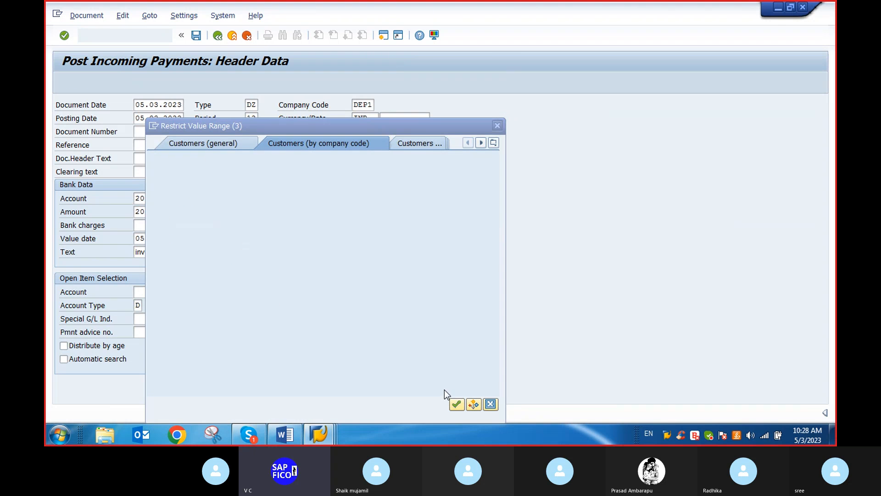
pyautogui.click(456, 404)
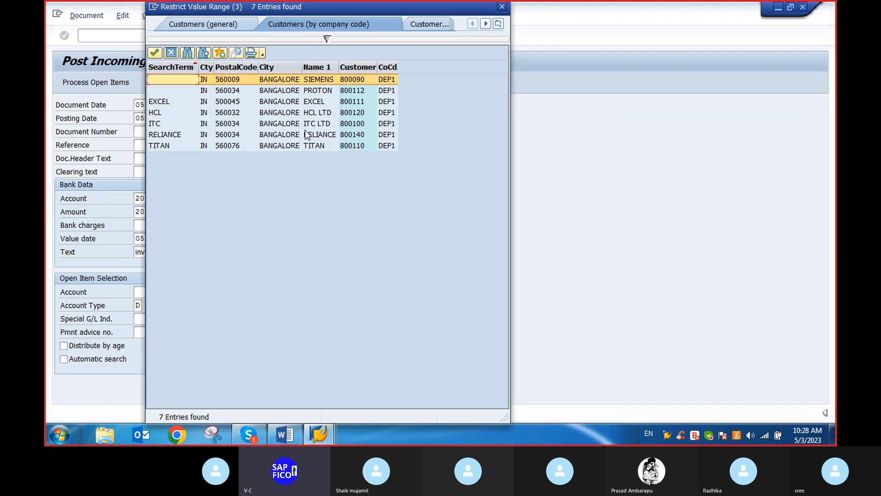
pyautogui.click(179, 134)
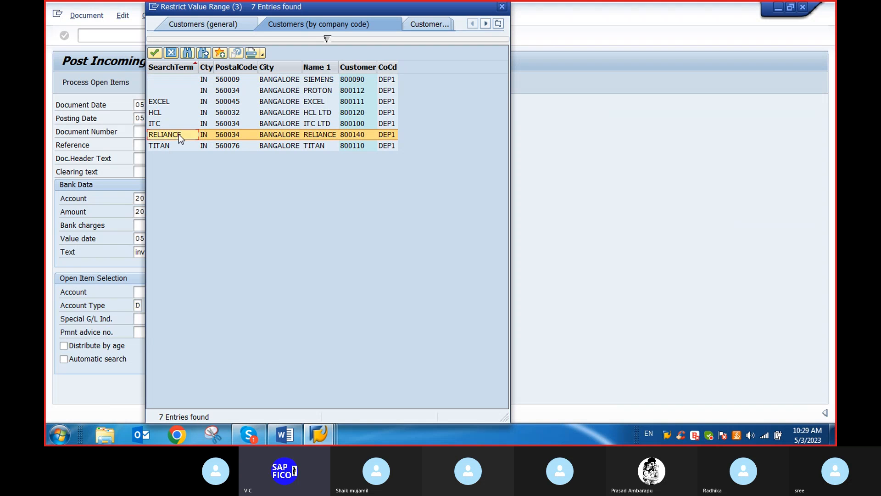
pyautogui.doubleClick(178, 134)
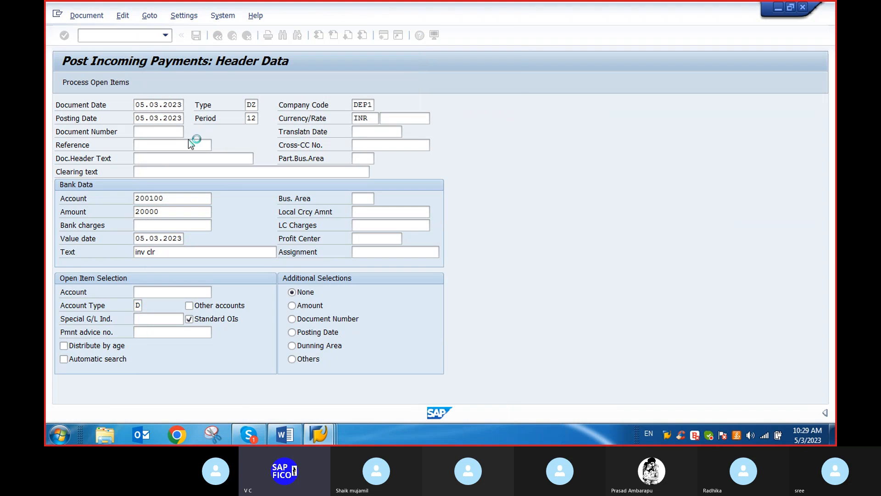
pyautogui.click(98, 81)
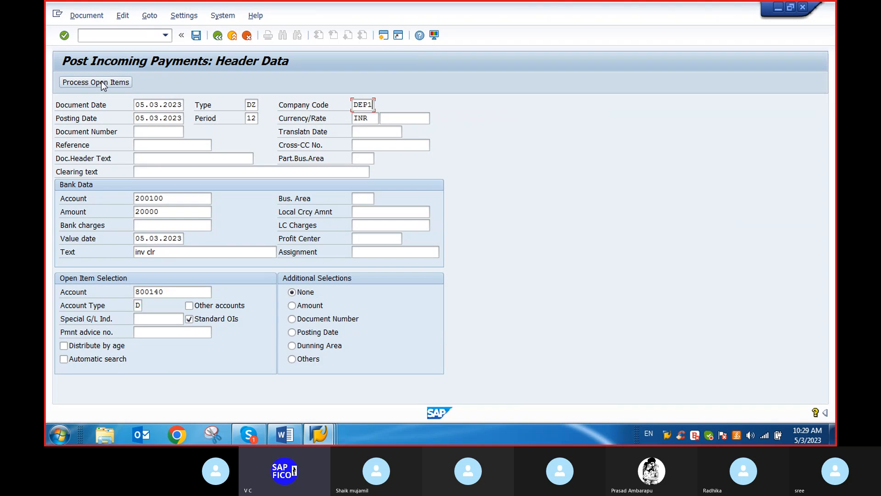
# Leave the incoming payment entry and open the assignment of users to tolerance groups with transaction OB57.
pyautogui.click(142, 37)
pyautogui.write('/n')
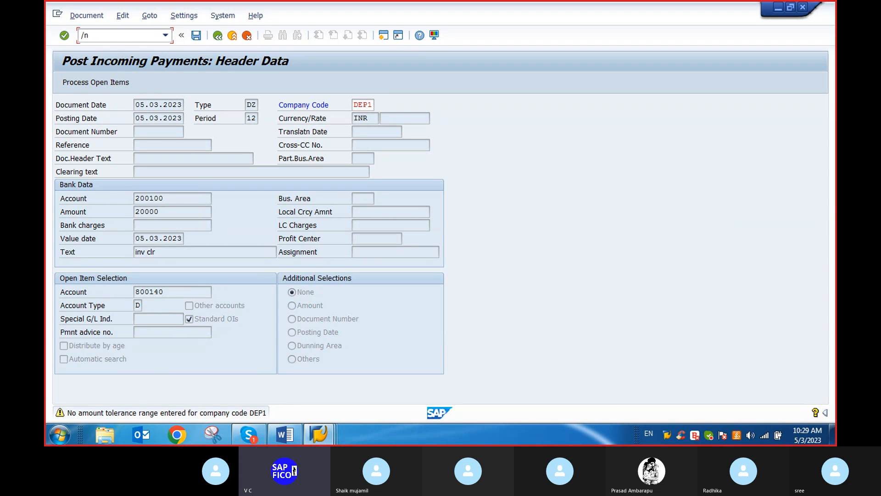
pyautogui.write('ob57')
pyautogui.press('Return')
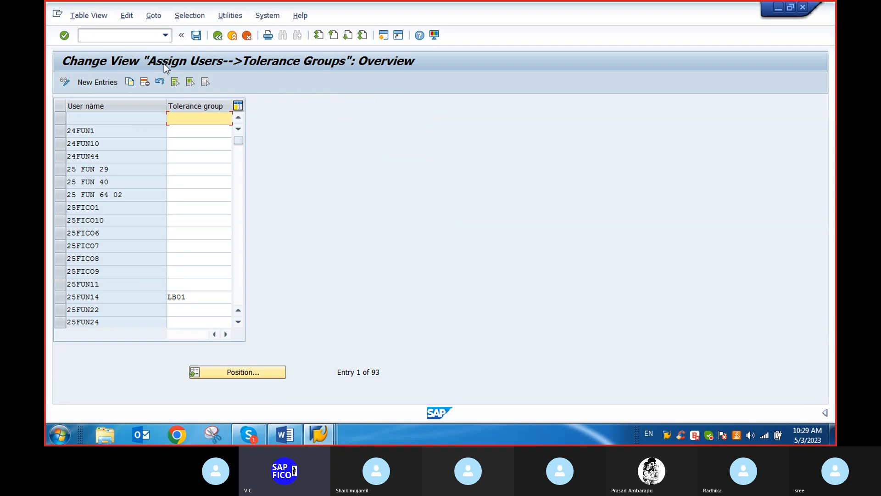
# Set the tolerance group of user 25USER22 to DEP1 and save it in the "fi-sd integration" customizing request.
pyautogui.scroll(-4, 162, 236)
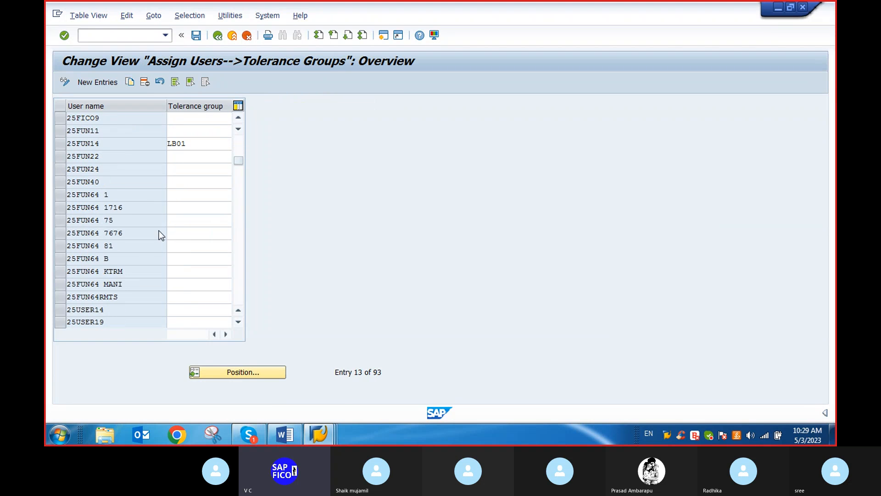
pyautogui.scroll(-2, 159, 230)
pyautogui.click(194, 273)
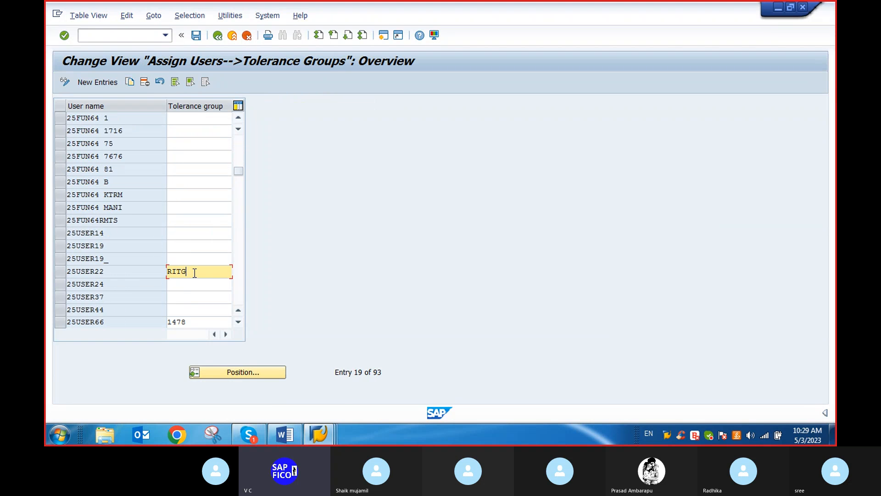
pyautogui.press('BackSpace')
pyautogui.press('BackSpace')
pyautogui.press('BackSpace')
pyautogui.press('BackSpace')
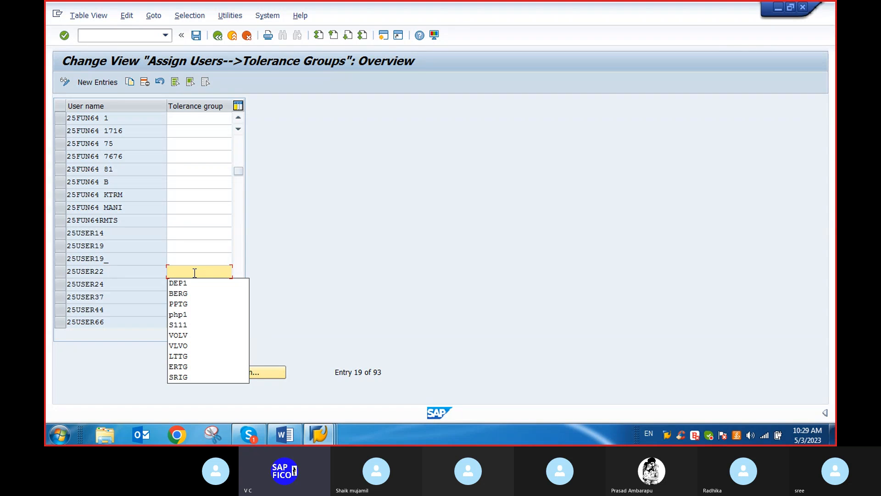
pyautogui.click(174, 282)
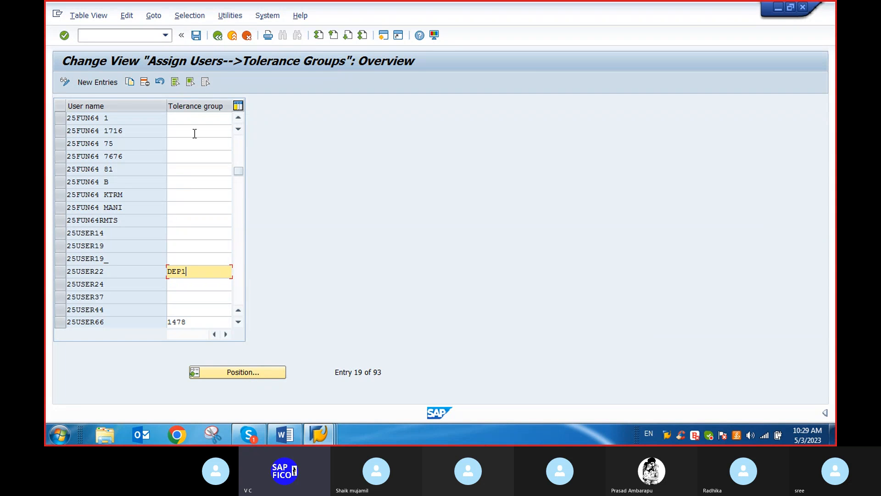
pyautogui.click(196, 35)
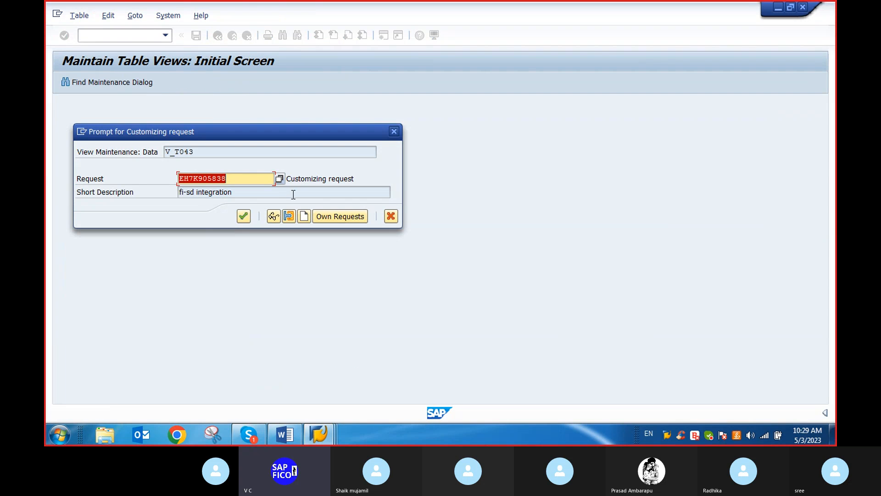
pyautogui.click(243, 216)
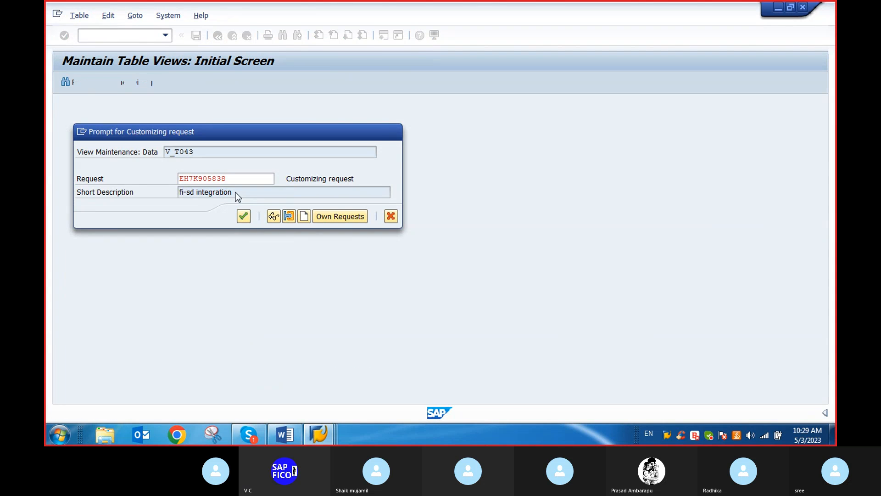
# Restart the incoming payment posting with transaction F-28 and enter 05.03.2023 as the document date.
pyautogui.click(106, 37)
pyautogui.write('/')
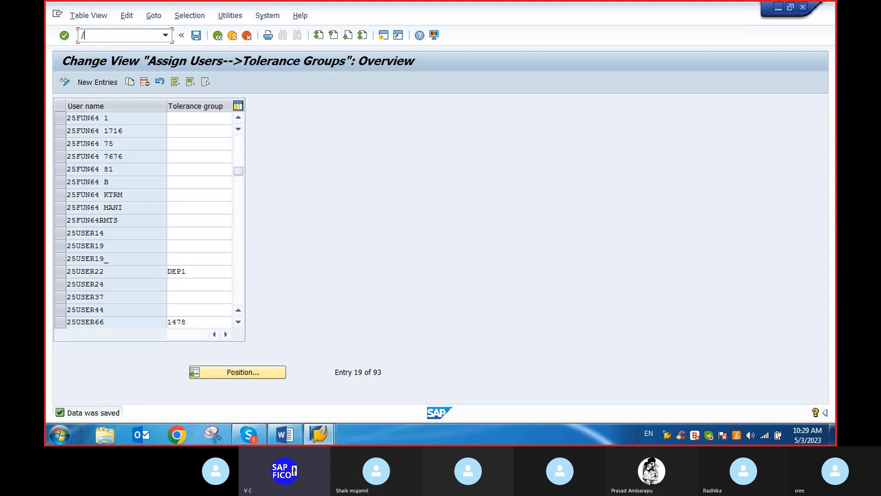
pyautogui.write('nf-28')
pyautogui.press('Return')
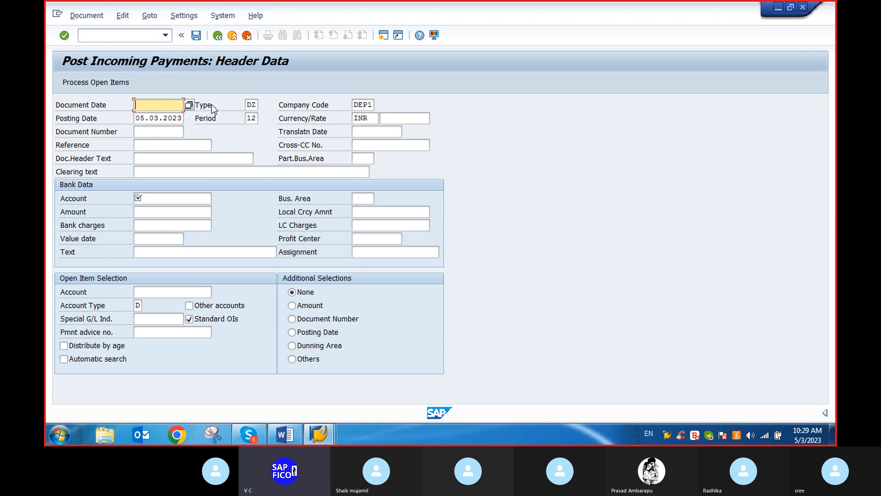
pyautogui.click(191, 105)
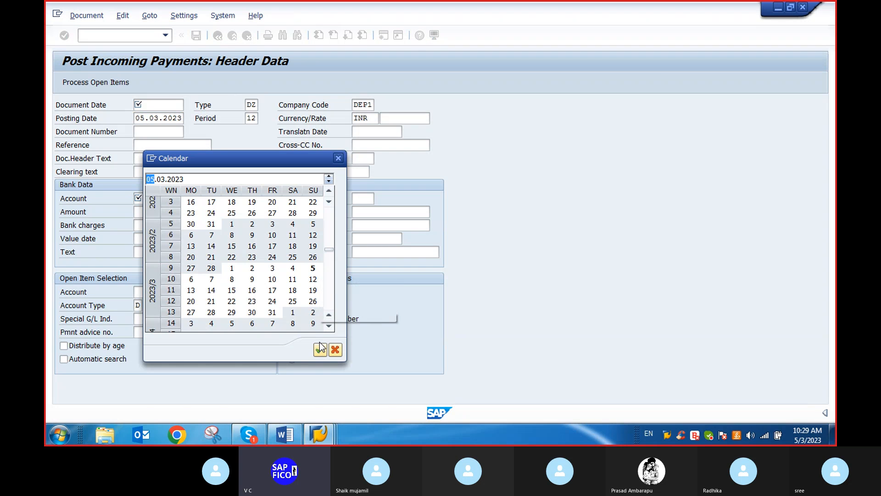
pyautogui.press('Return')
# Select the bank G/L account from chart of accounts DEP1 and enter 20000 as the payment amount in the bank data.
pyautogui.click(151, 198)
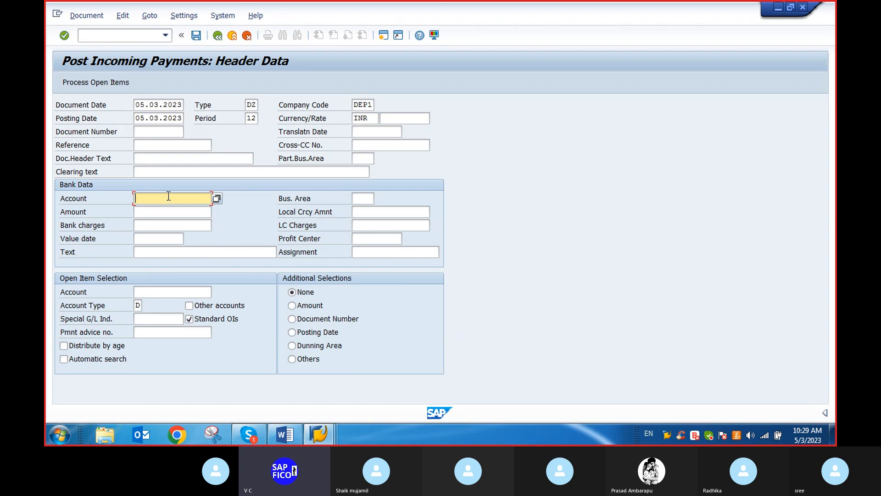
pyautogui.click(216, 198)
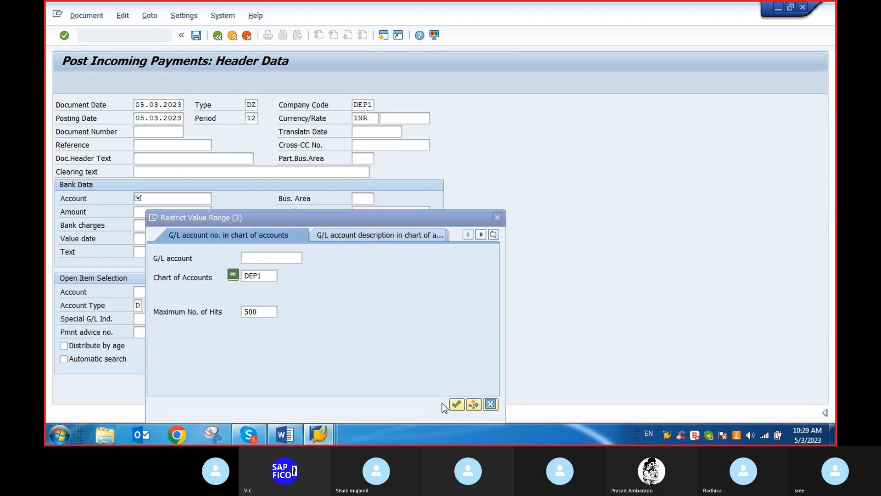
pyautogui.press('Return')
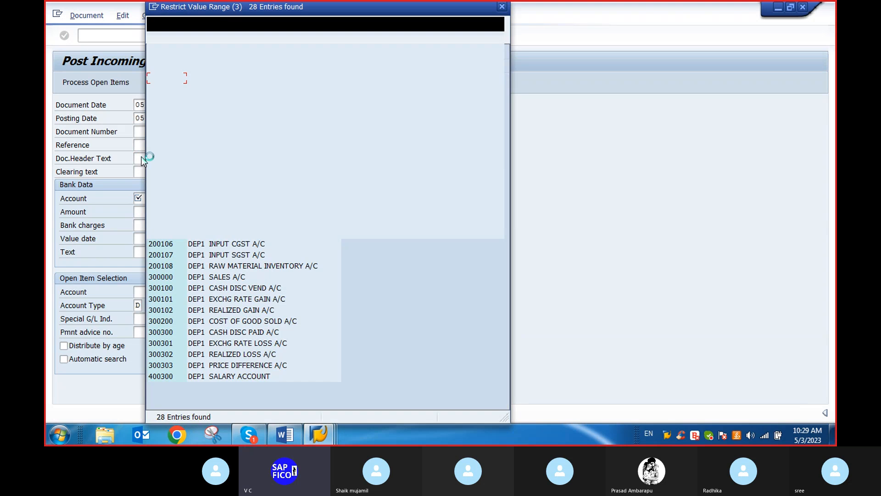
pyautogui.doubleClick(230, 178)
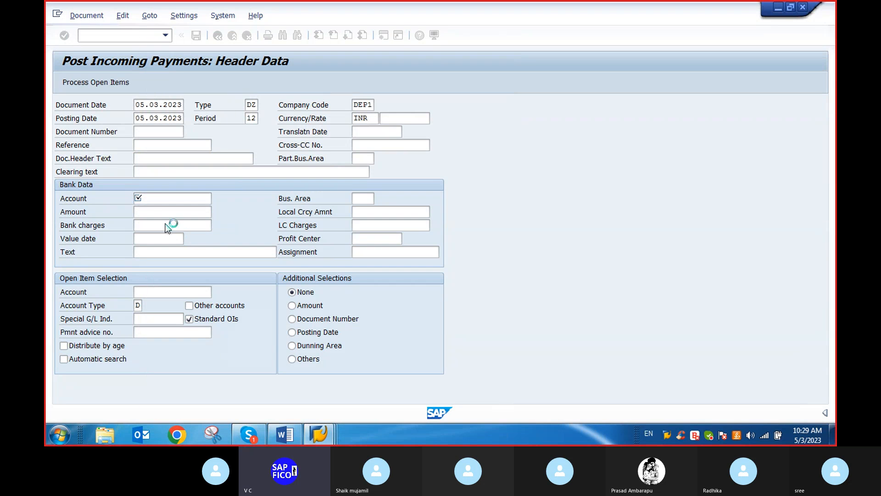
pyautogui.click(160, 212)
pyautogui.write('2')
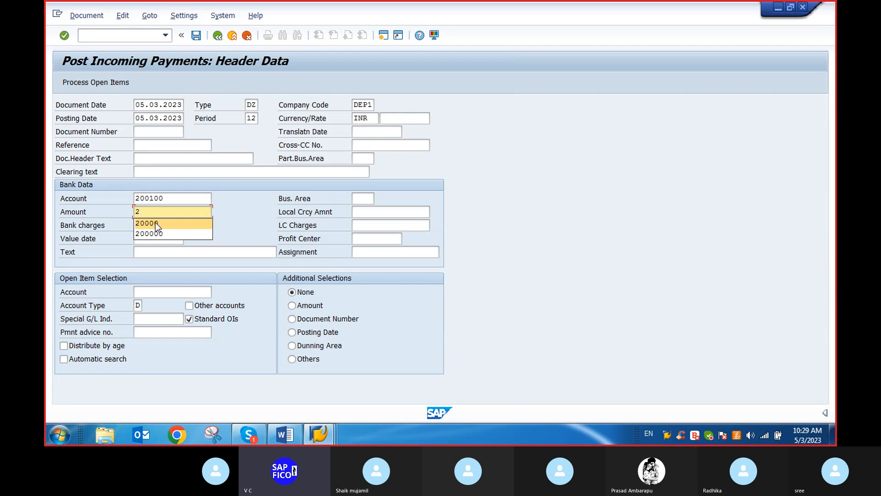
pyautogui.click(155, 223)
# Enter 05.03.2023 as the value date and "inv clr" as the text of the bank data.
pyautogui.click(149, 240)
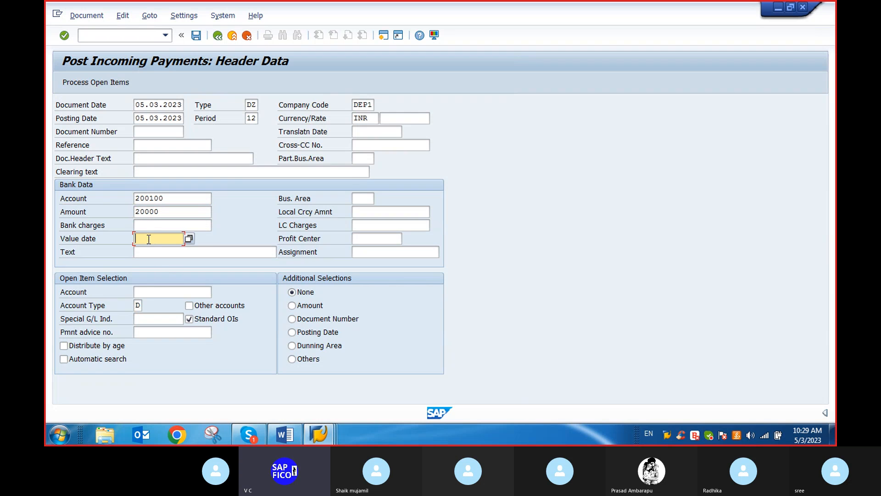
pyautogui.press('Return')
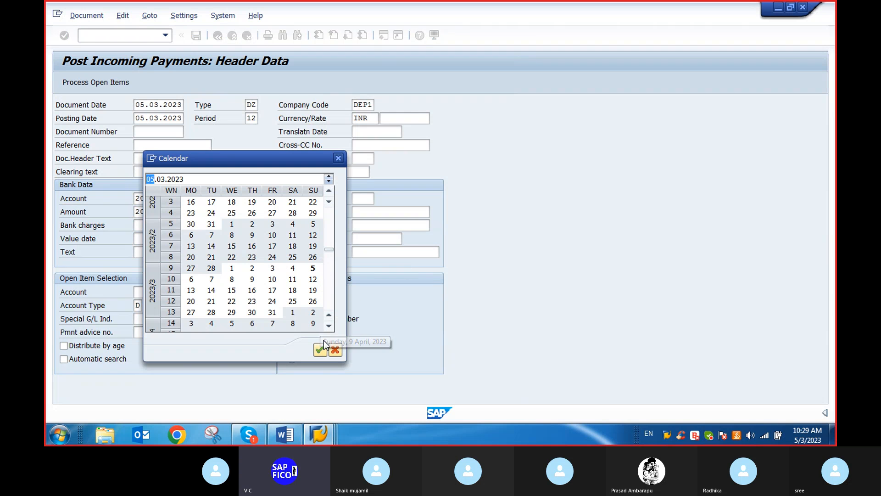
pyautogui.click(320, 350)
pyautogui.click(164, 253)
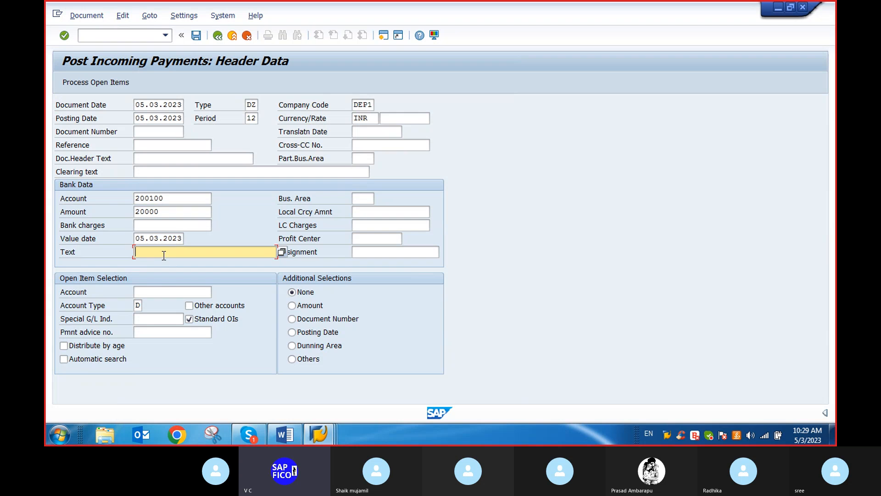
pyautogui.write('i')
pyautogui.click(162, 260)
# Select customer RELIANCE of company code DEP1 as the open item account and post the payment against its open item.
pyautogui.click(173, 292)
pyautogui.click(217, 292)
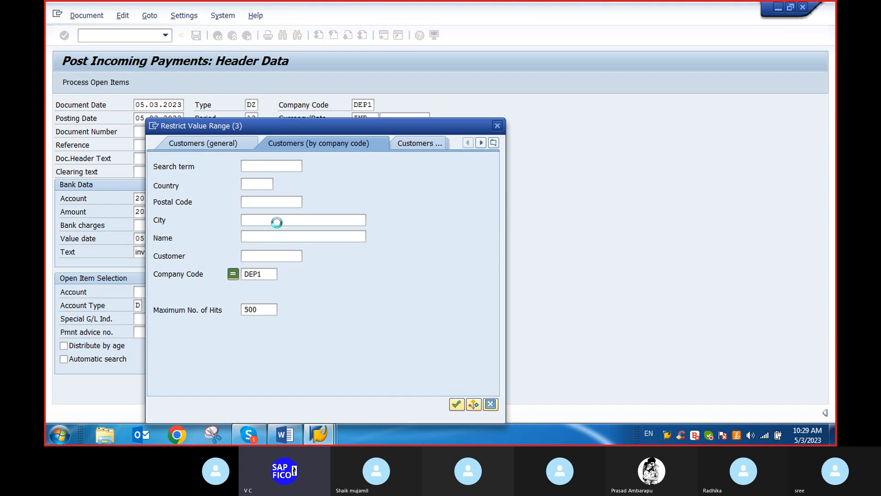
pyautogui.click(455, 402)
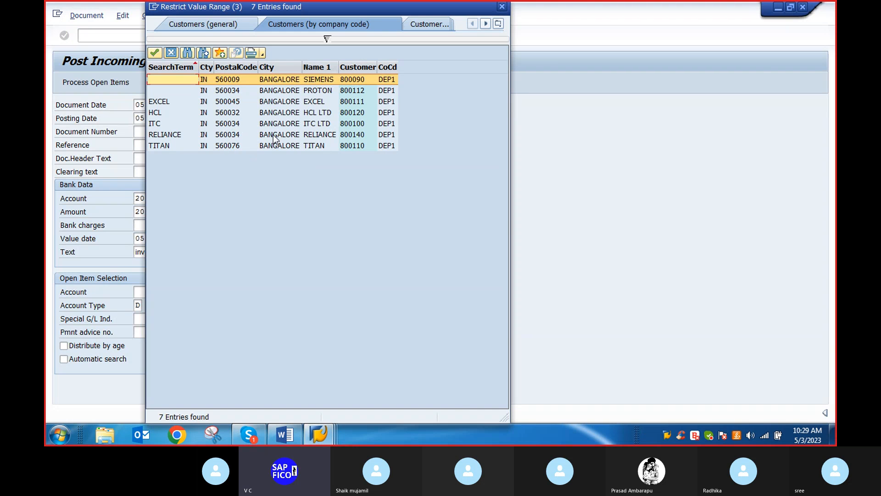
pyautogui.click(276, 136)
pyautogui.doubleClick(277, 136)
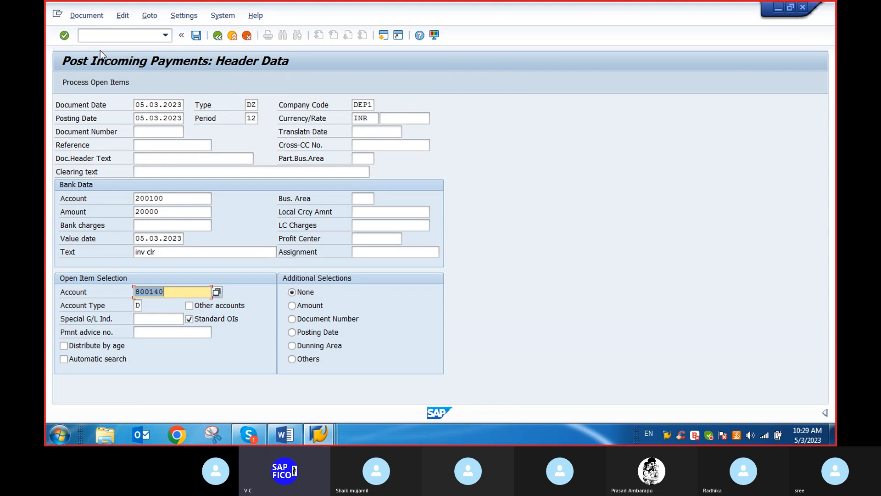
pyautogui.click(108, 82)
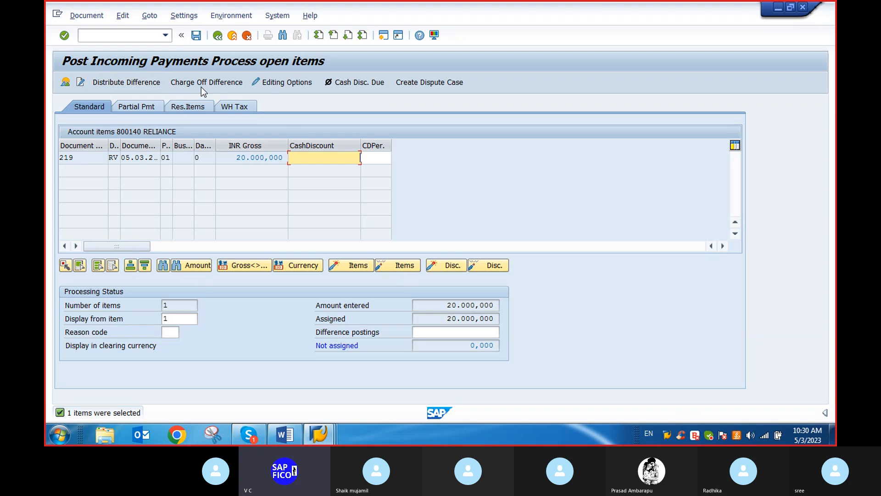
pyautogui.click(196, 35)
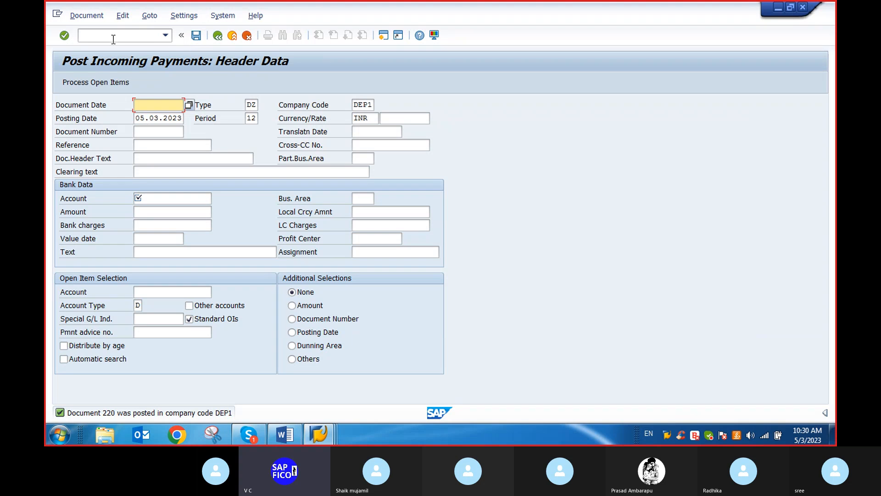
# Check the open items and display the cleared items of customer RELIANCE in company code DEP1 with transaction FBL5N.
pyautogui.click(113, 37)
pyautogui.write('/')
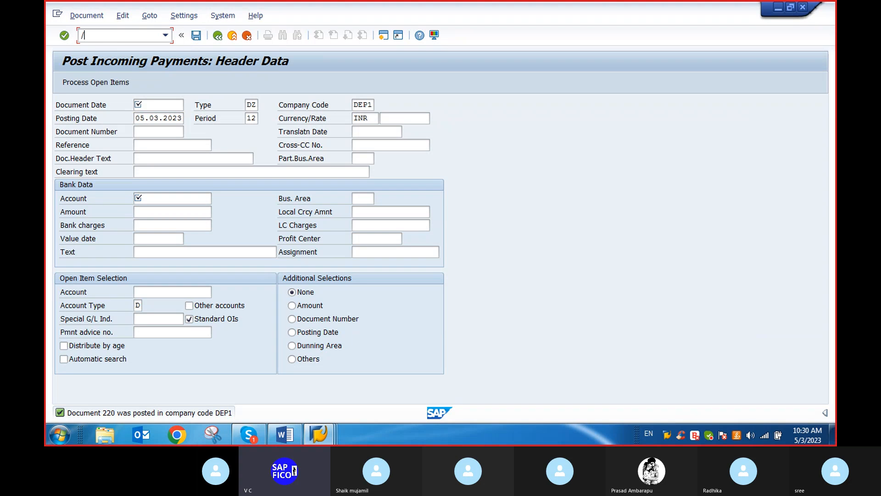
pyautogui.write('nfbl5n')
pyautogui.press('Return')
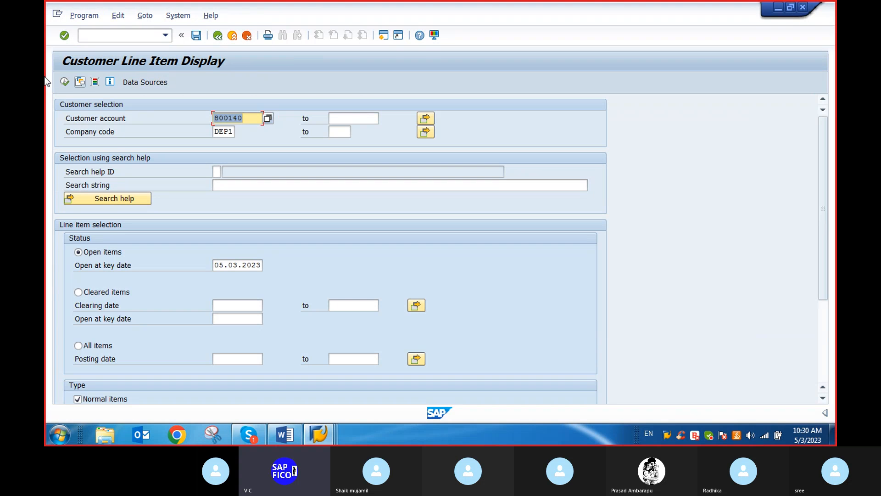
pyautogui.click(64, 81)
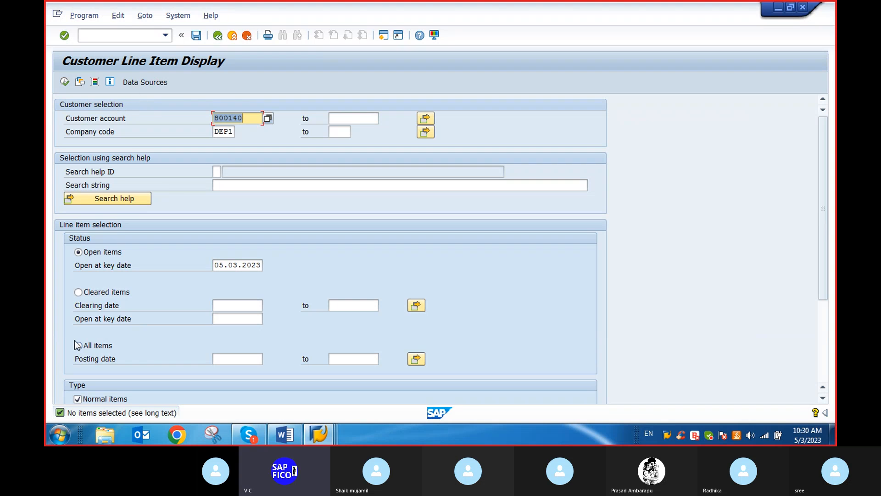
pyautogui.click(78, 291)
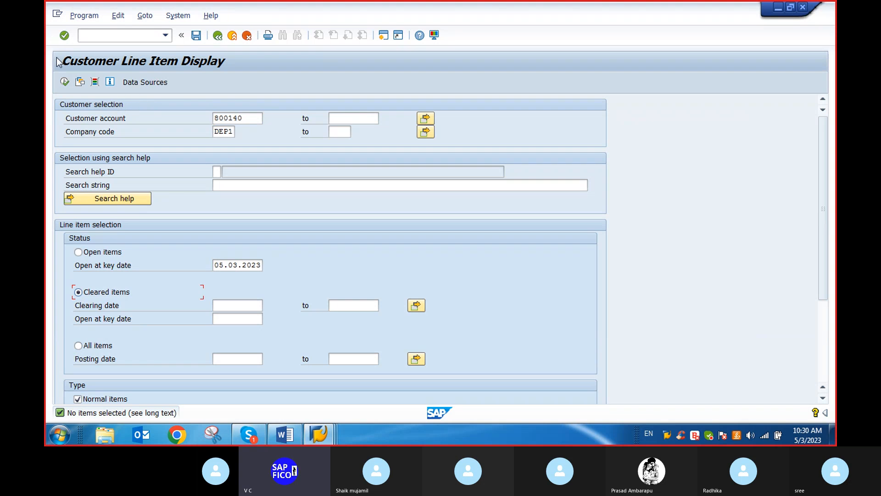
pyautogui.click(65, 82)
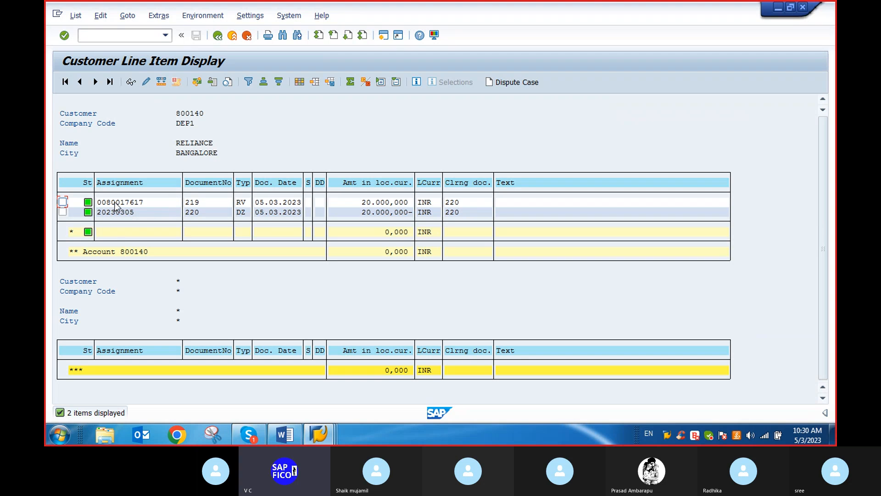
# Switch to the SAP session showing the document flow and redisplay the RELIANCE invoice's document flow through transaction VF02.
pyautogui.click(101, 35)
pyautogui.click(319, 434)
pyautogui.click(309, 393)
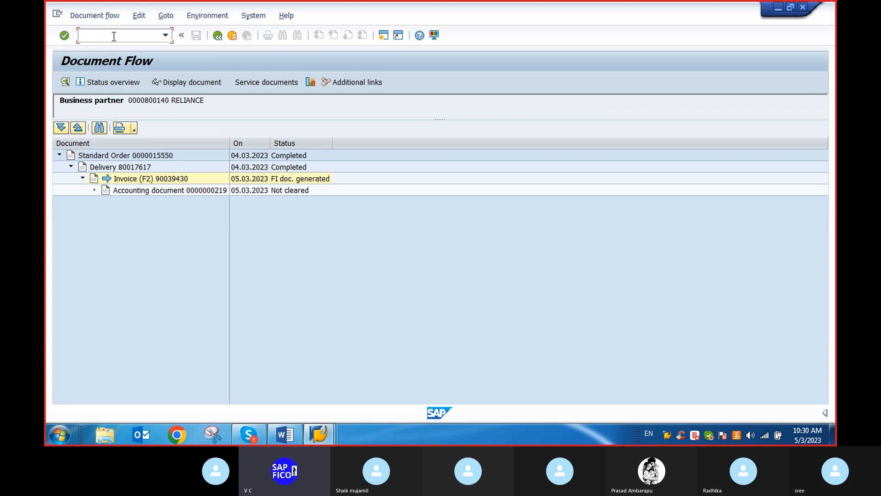
pyautogui.write('/n')
pyautogui.press('Return')
pyautogui.write('vf02')
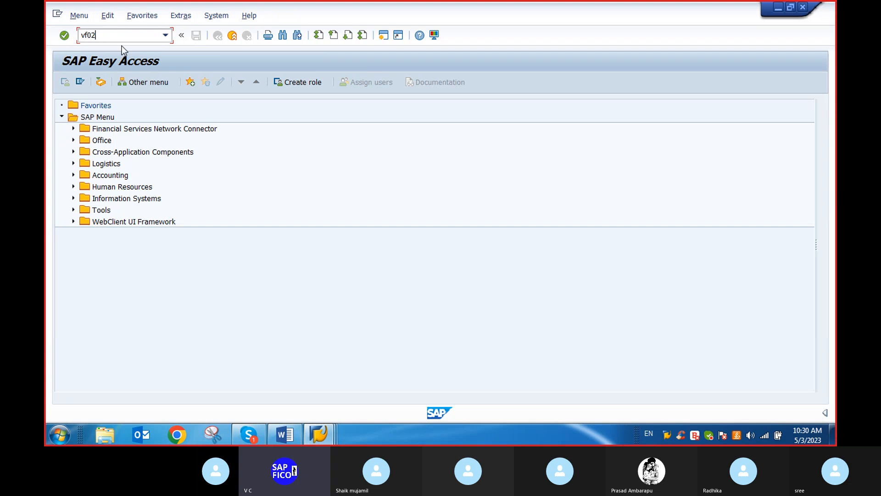
pyautogui.press('Return')
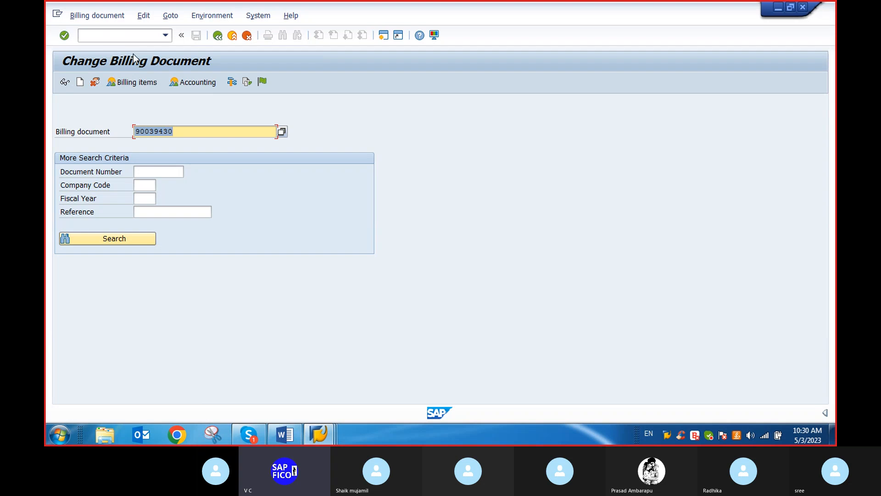
pyautogui.press('Return')
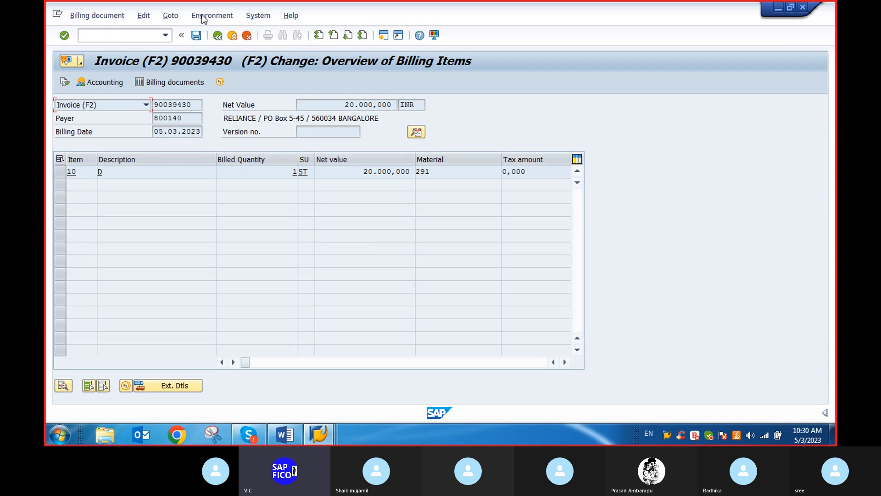
pyautogui.click(218, 36)
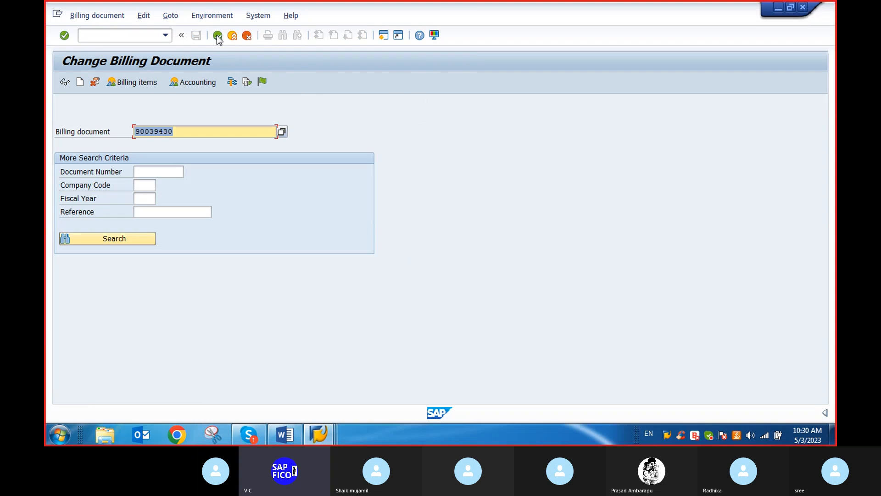
pyautogui.click(248, 83)
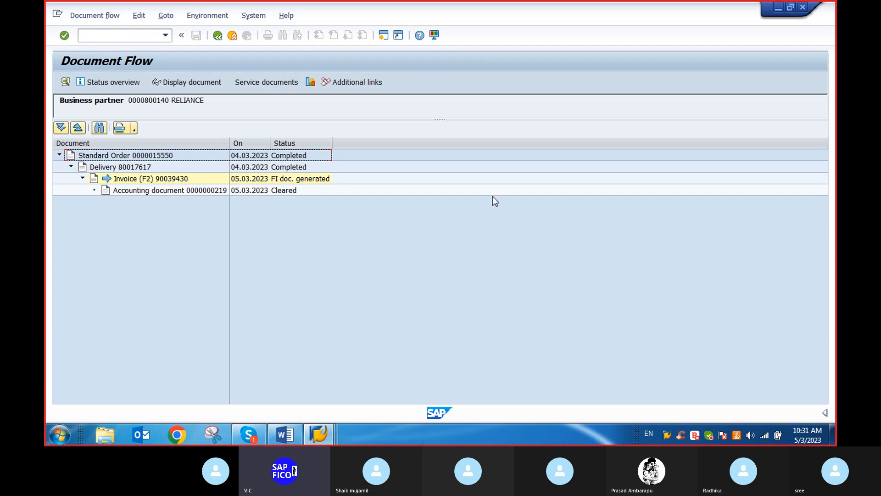
# Leave the document flow and open the stock overview with transaction MMBE.
pyautogui.click(90, 36)
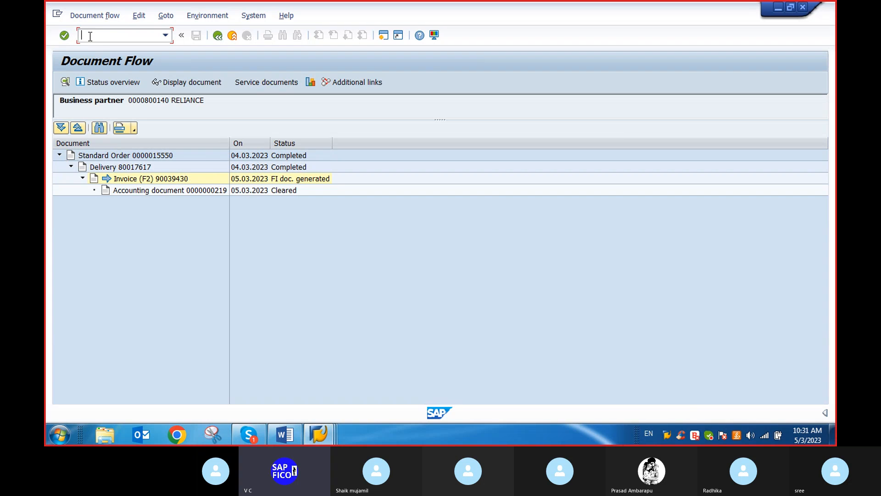
pyautogui.write('/n')
pyautogui.press('Return')
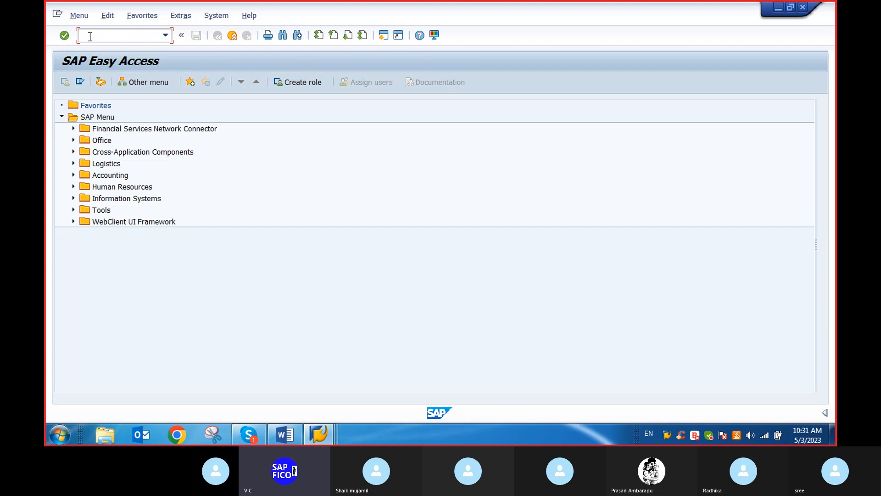
pyautogui.write('mmbe')
pyautogui.press('Return')
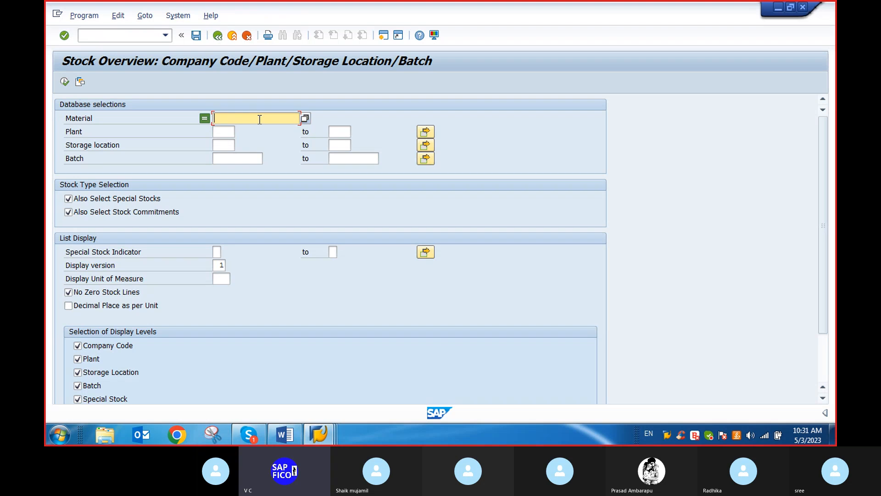
# Display the stock overview for material 291 in plant DEP1 and storage location DSL1.
pyautogui.write('29')
pyautogui.click(248, 130)
pyautogui.click(225, 133)
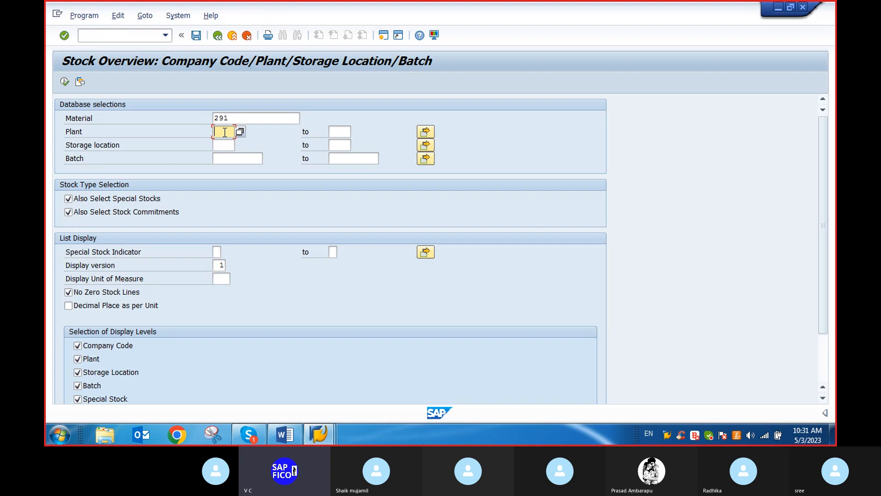
pyautogui.write('dep1')
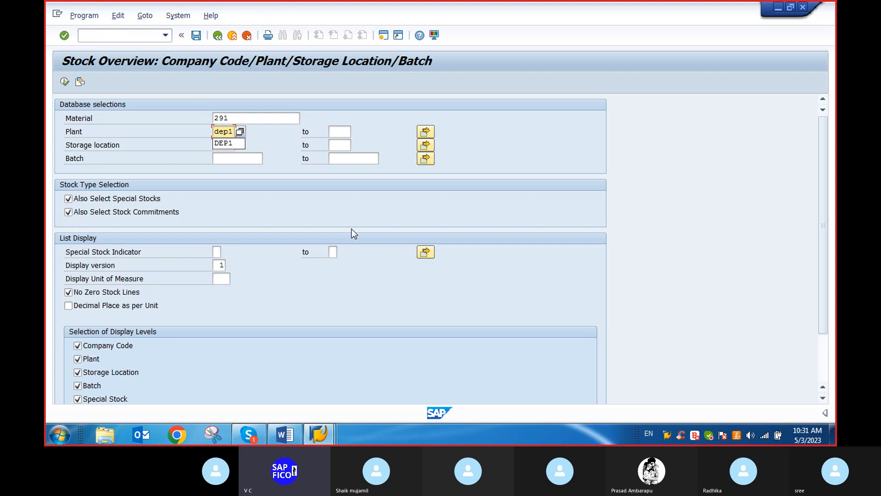
pyautogui.click(223, 145)
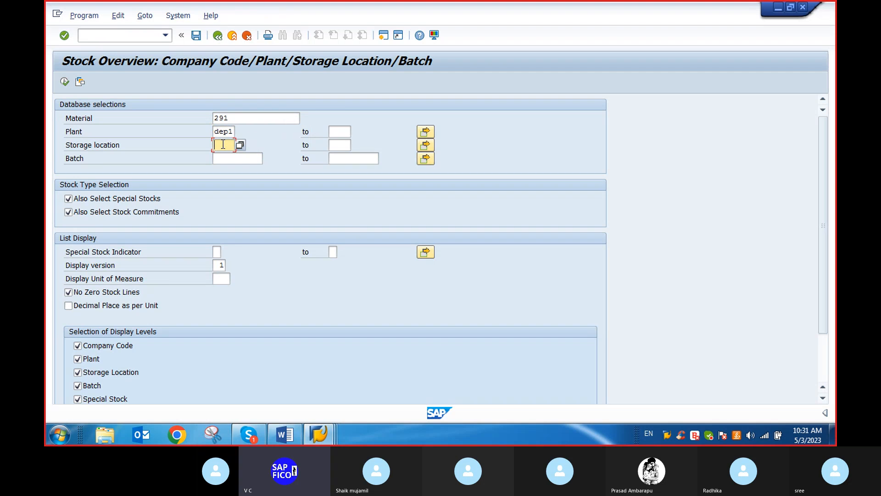
pyautogui.write('dsl1')
pyautogui.click(64, 81)
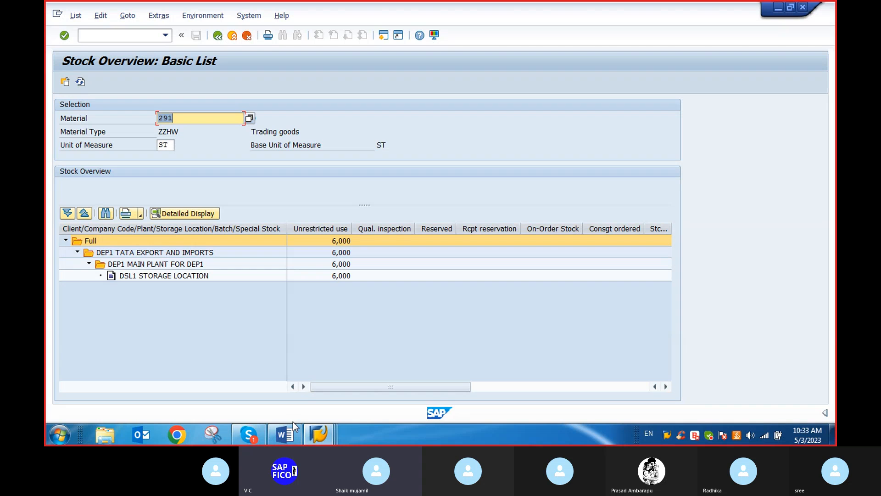
# Bring up the Skype call window, then return to the customer line item display session and close the floating call window.
pyautogui.click(256, 436)
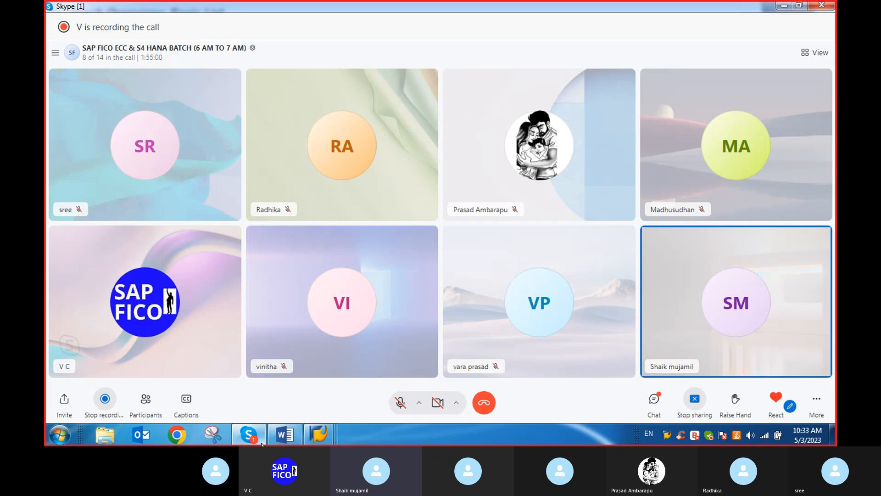
pyautogui.moveTo(249, 438)
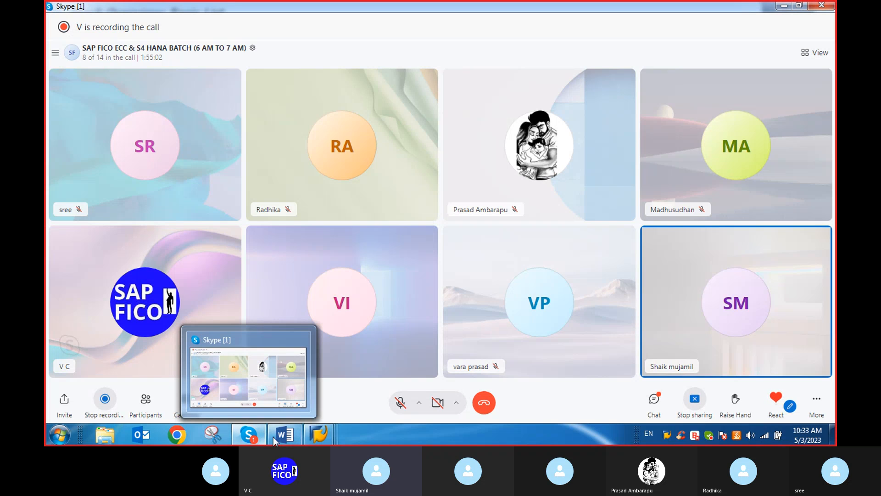
pyautogui.moveTo(321, 433)
pyautogui.click(429, 362)
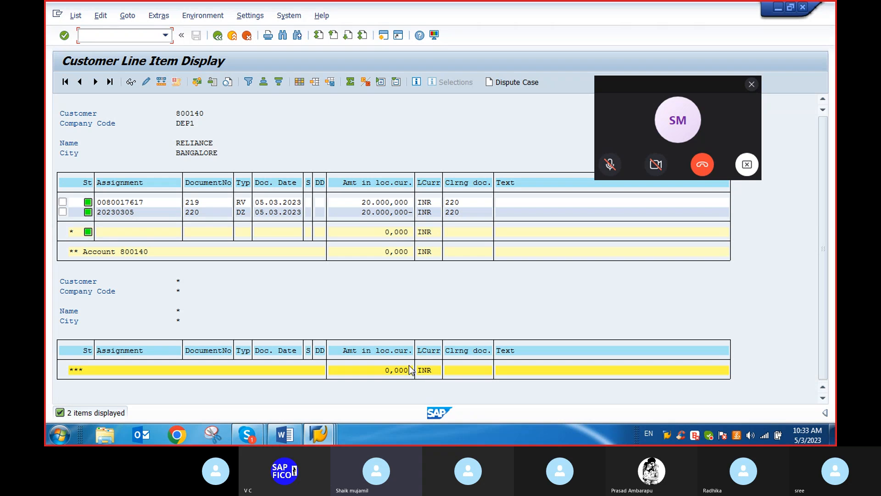
pyautogui.click(752, 85)
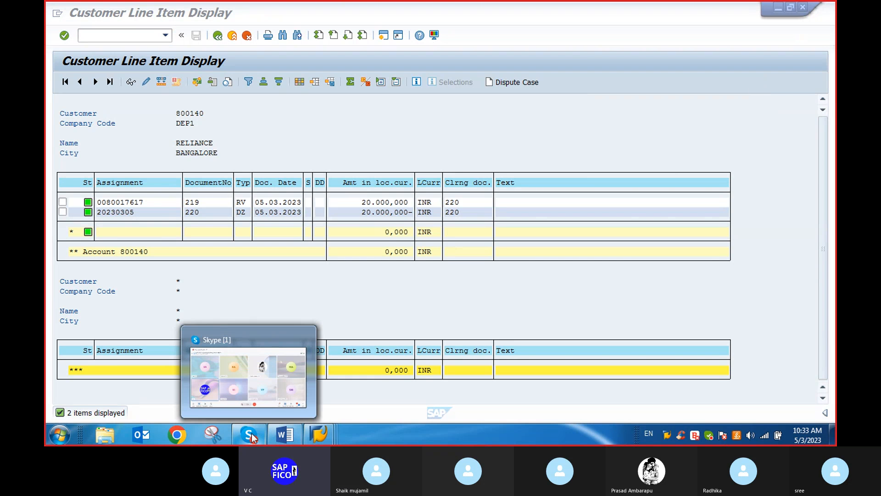
# Switch to the SAP session showing the stock overview and leave it for the SAP Easy Access screen.
pyautogui.moveTo(325, 443)
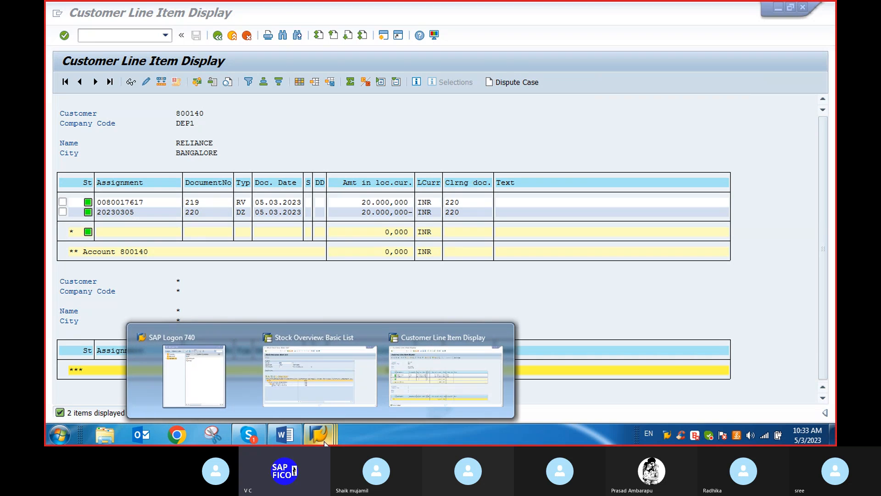
pyautogui.click(309, 388)
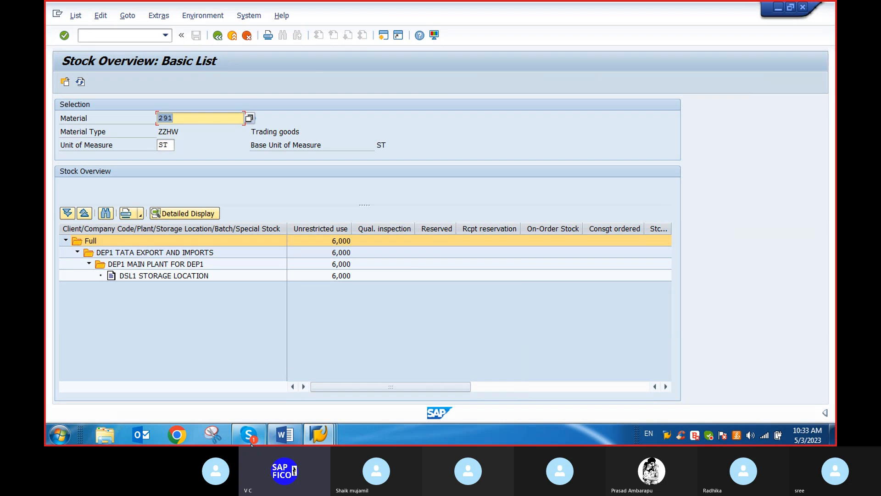
pyautogui.moveTo(258, 437)
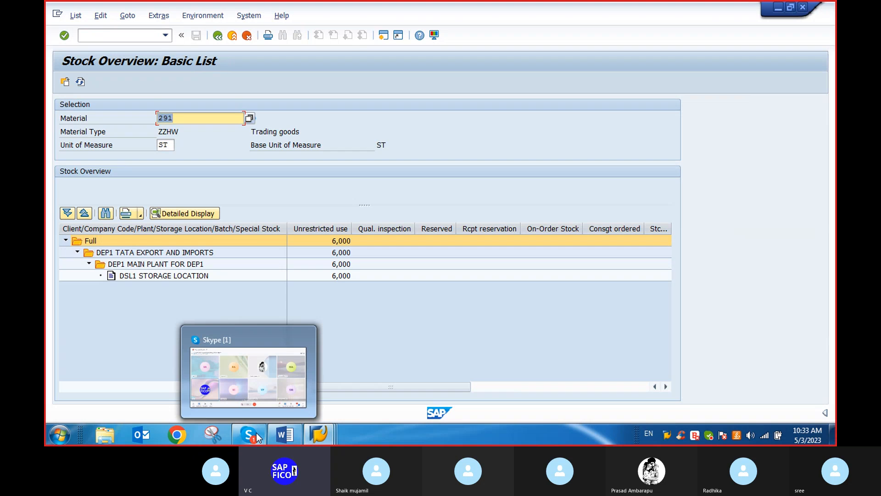
pyautogui.click(82, 36)
pyautogui.write('/n')
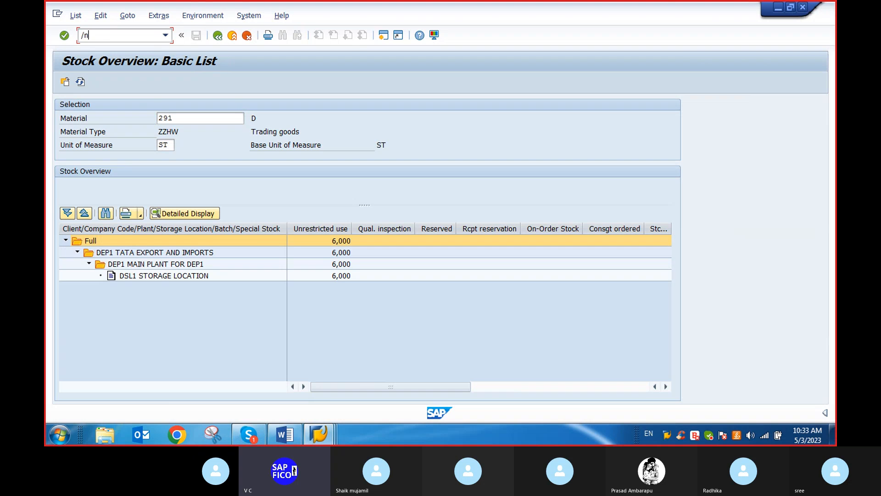
pyautogui.press('Return')
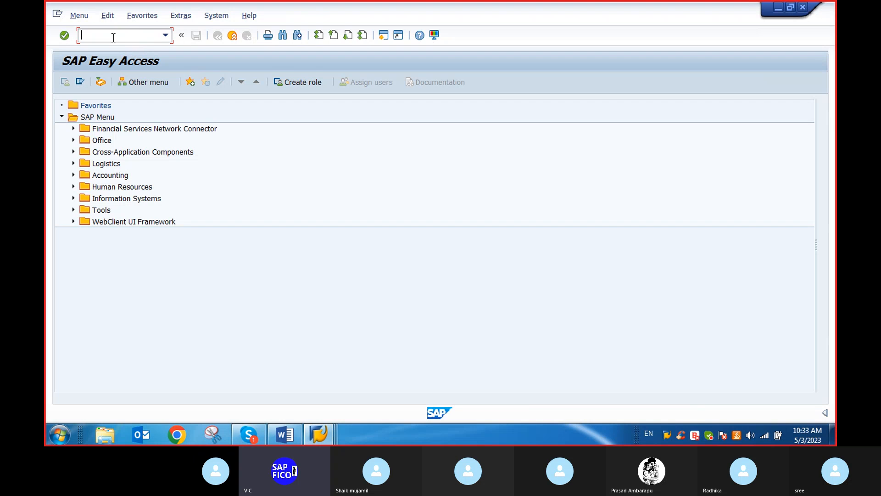
# Start a standard order (OR) with transaction VA01 for sales organization DEP1, distribution channel DA and division DD.
pyautogui.write('va01')
pyautogui.press('Return')
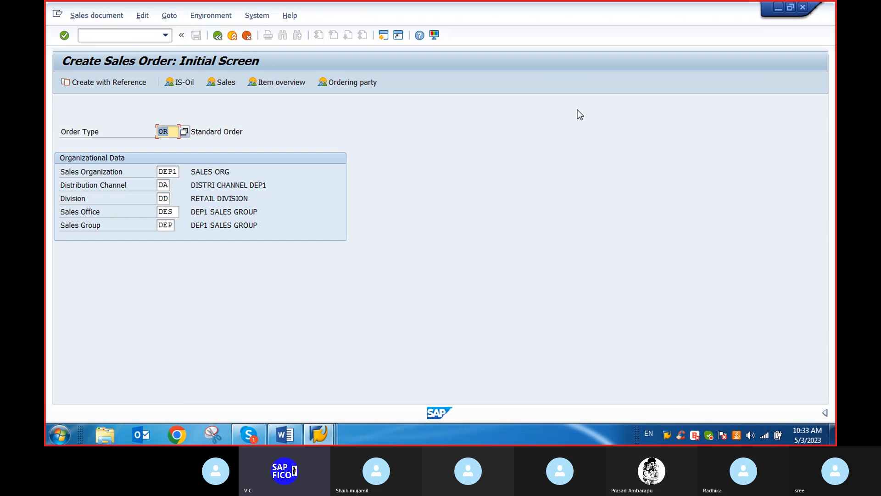
pyautogui.press('Return')
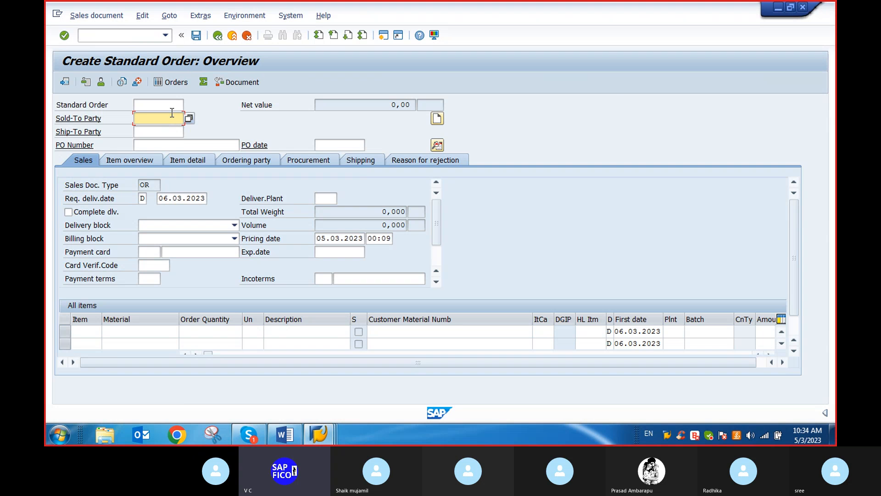
# Enter RELIANCE's customer number as both the sold-to party and the ship-to party of the order.
pyautogui.click(172, 112)
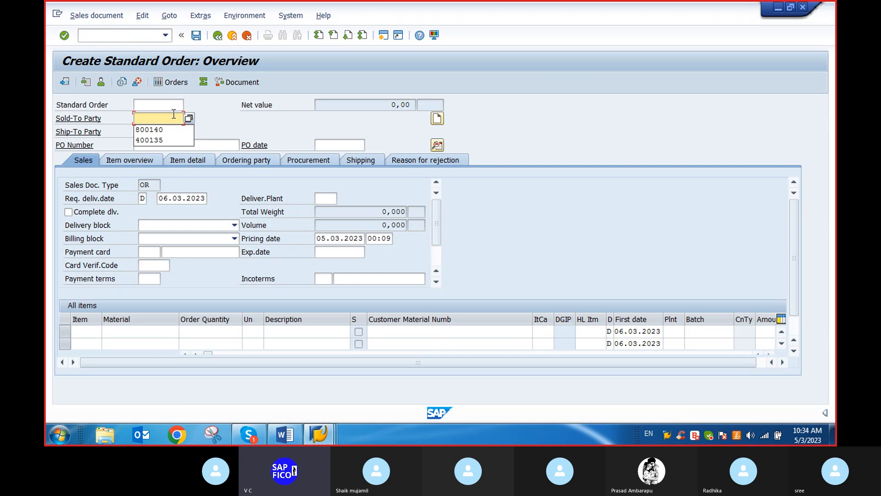
pyautogui.click(155, 130)
pyautogui.click(156, 131)
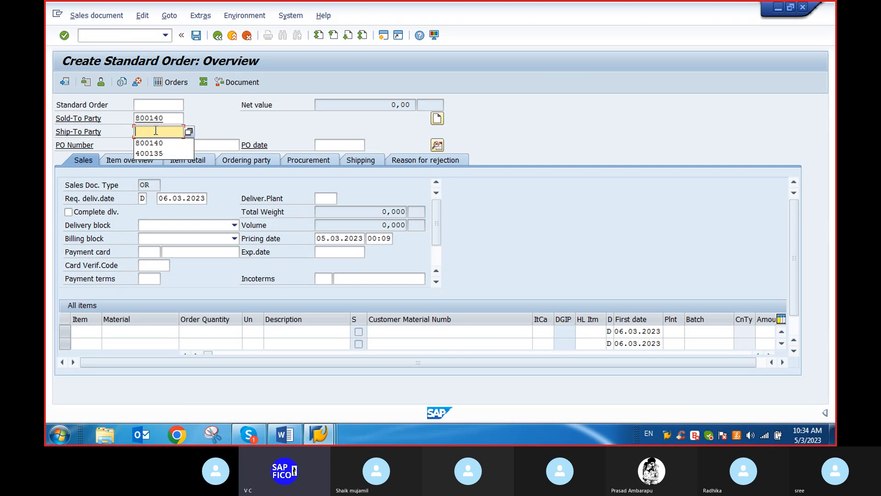
pyautogui.click(156, 144)
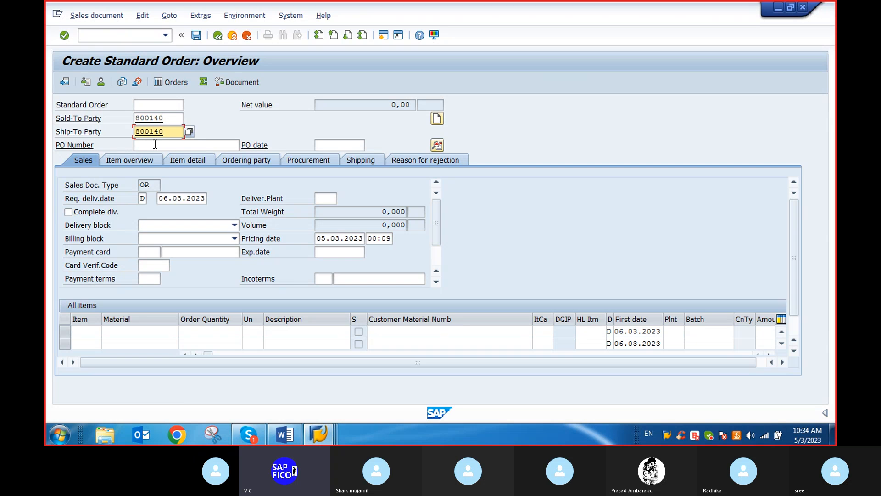
pyautogui.press('Return')
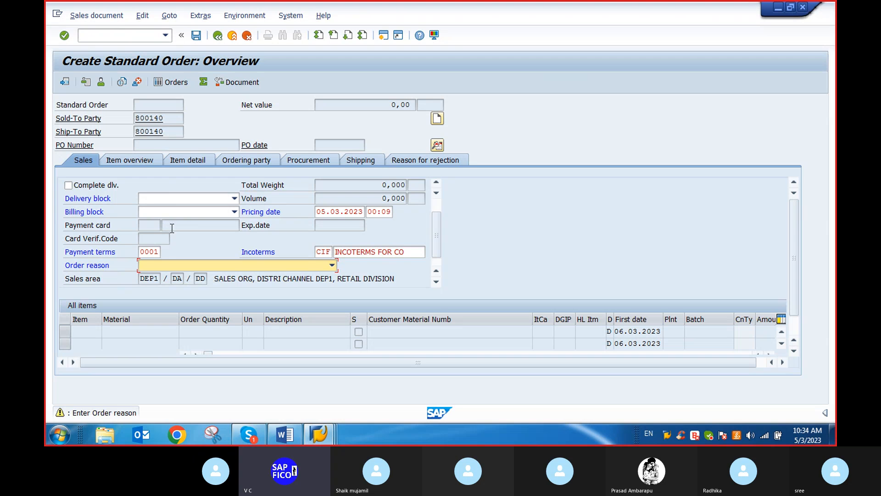
# Set the sales order's order reason to Fast delivery.
pyautogui.click(165, 265)
pyautogui.click(332, 265)
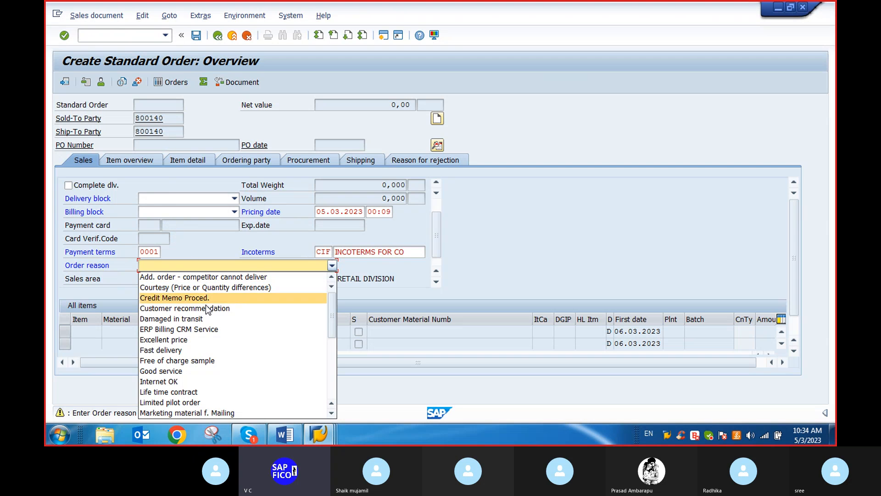
pyautogui.click(180, 345)
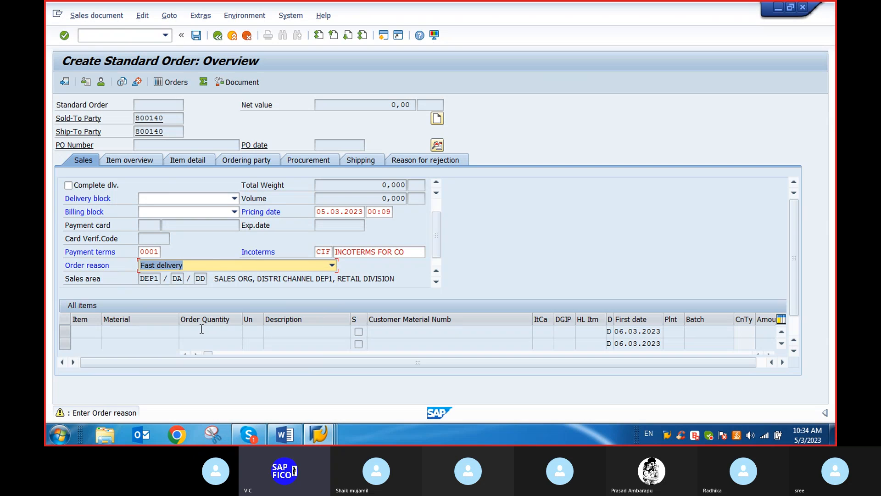
pyautogui.press('Return')
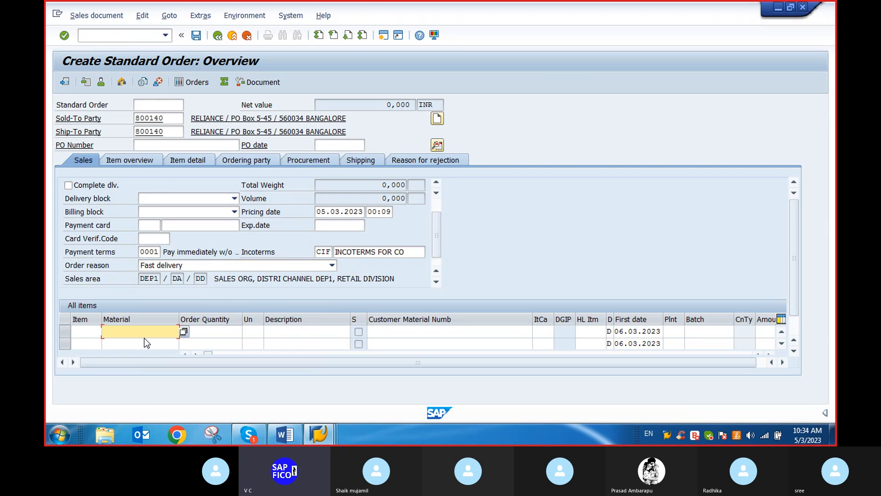
# Add an order item for material 291 with an order quantity of 1.
pyautogui.write('291')
pyautogui.click(221, 331)
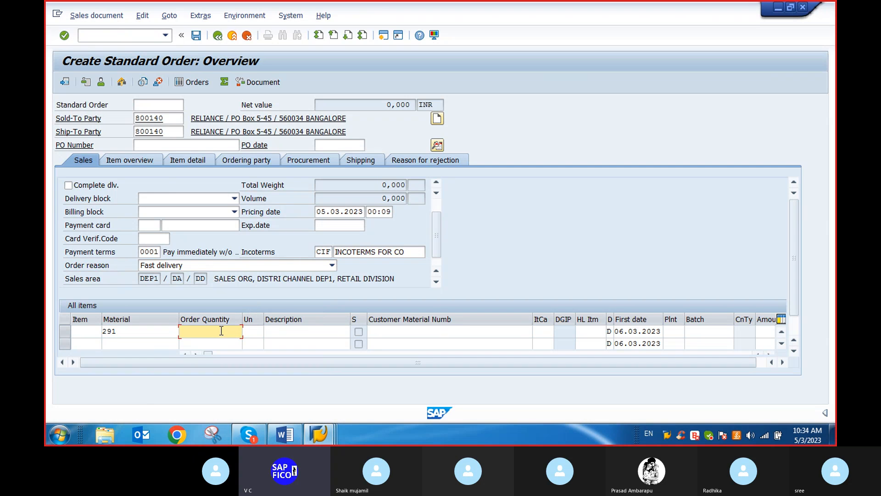
pyautogui.write('1')
pyautogui.press('Return')
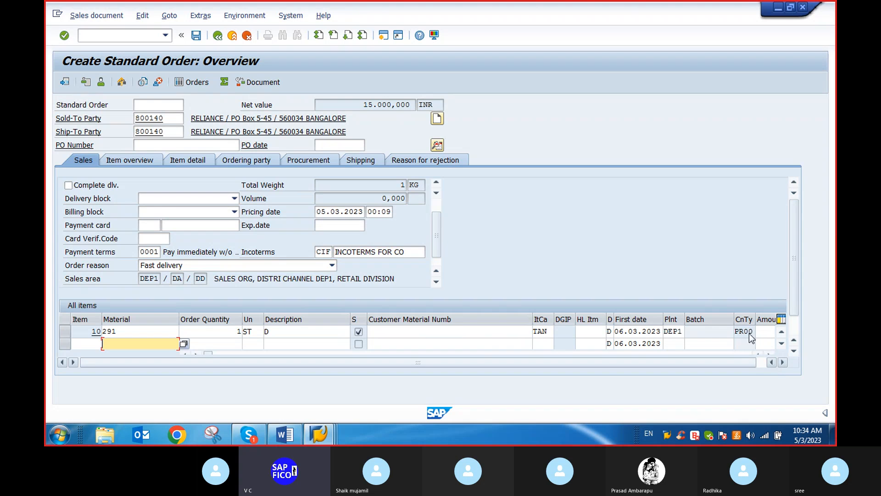
# Enter 22000 INR as the PR00 condition amount of the material 291 item.
pyautogui.moveTo(793, 289); pyautogui.dragTo(795, 308)
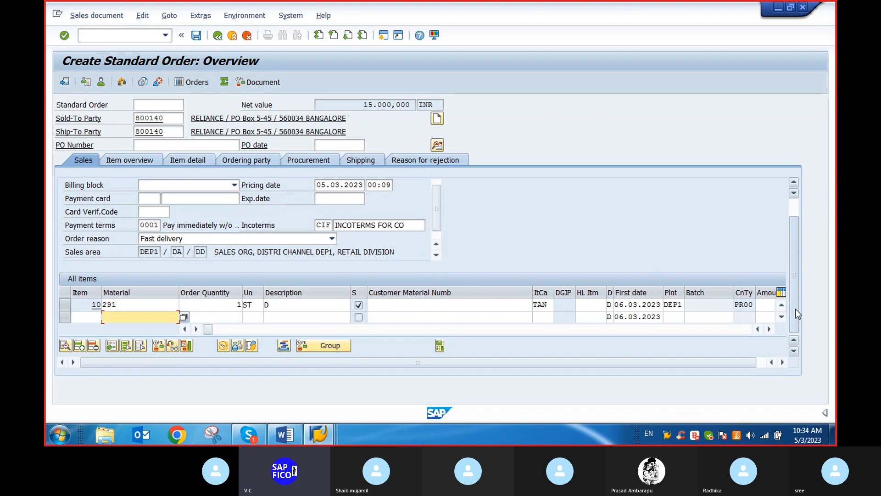
pyautogui.click(770, 328)
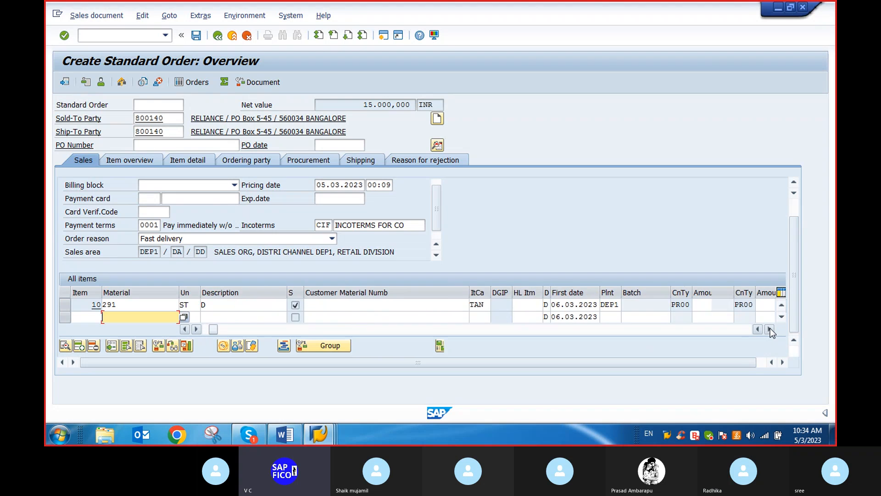
pyautogui.click(771, 329)
pyautogui.click(770, 329)
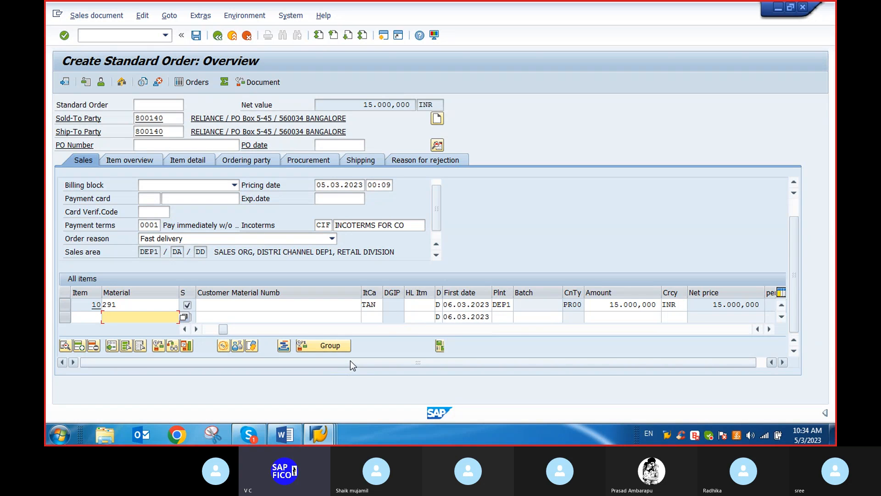
pyautogui.click(658, 306)
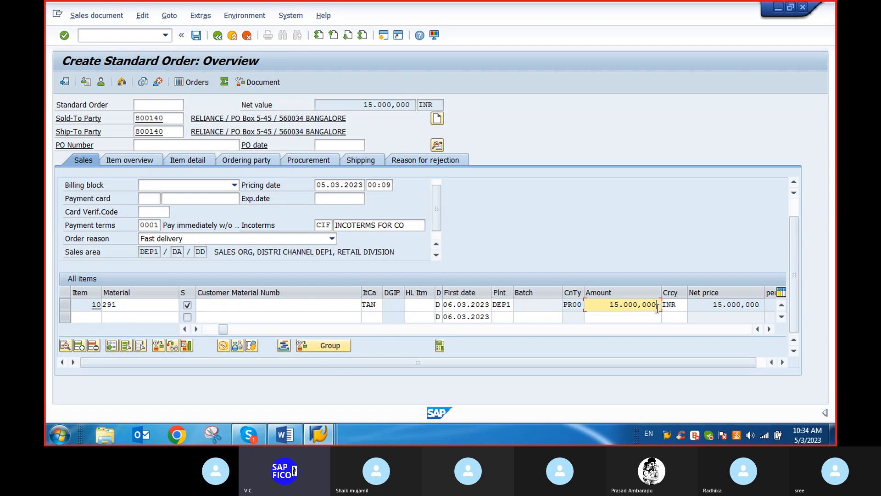
pyautogui.press('BackSpace')
pyautogui.press('BackSpace')
pyautogui.press('BackSpace')
pyautogui.press('BackSpace')
pyautogui.press('BackSpace')
pyautogui.press('BackSpace')
pyautogui.press('BackSpace')
pyautogui.press('BackSpace')
pyautogui.press('BackSpace')
pyautogui.press('BackSpace')
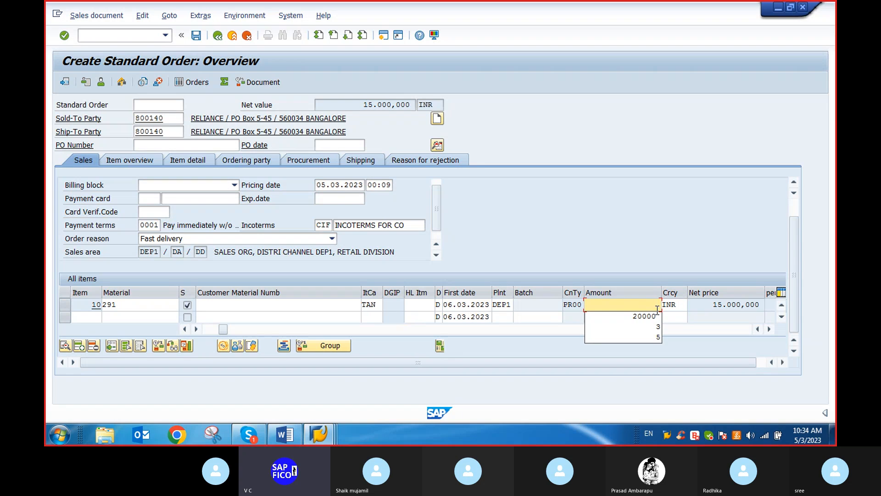
pyautogui.write('2200')
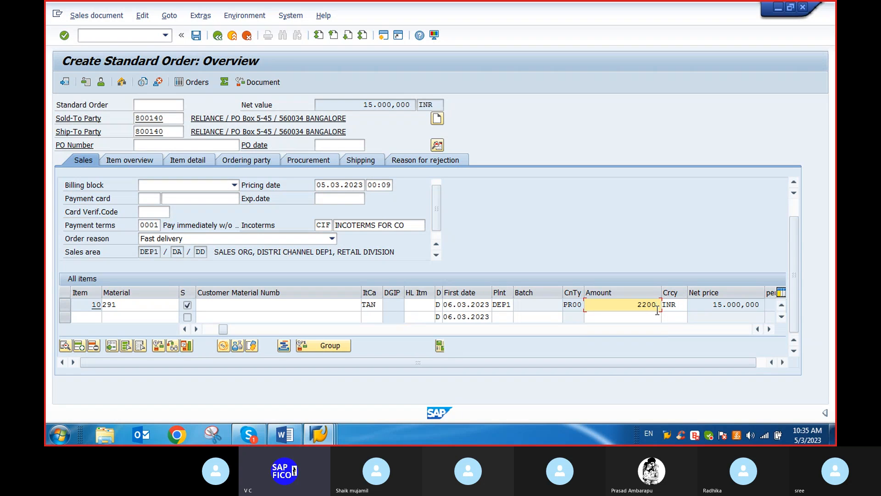
pyautogui.write('0')
# Switch to the Skype call window and unmute the microphone.
pyautogui.click(248, 434)
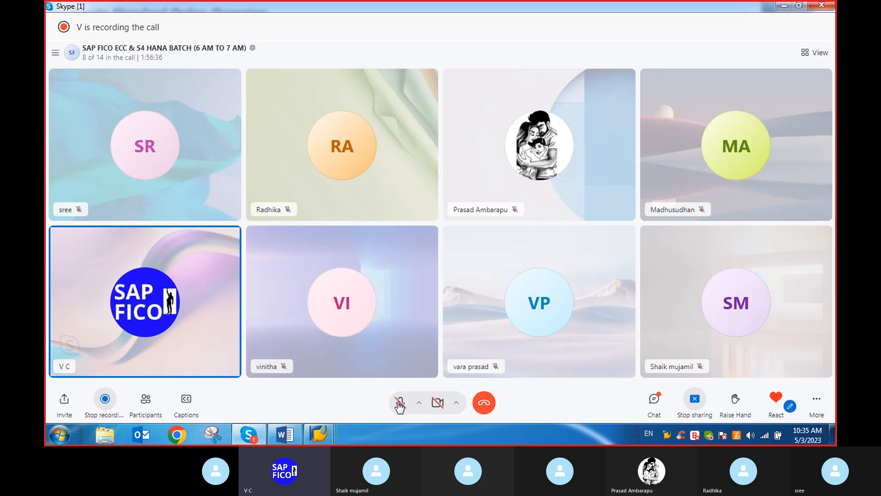
pyautogui.click(400, 404)
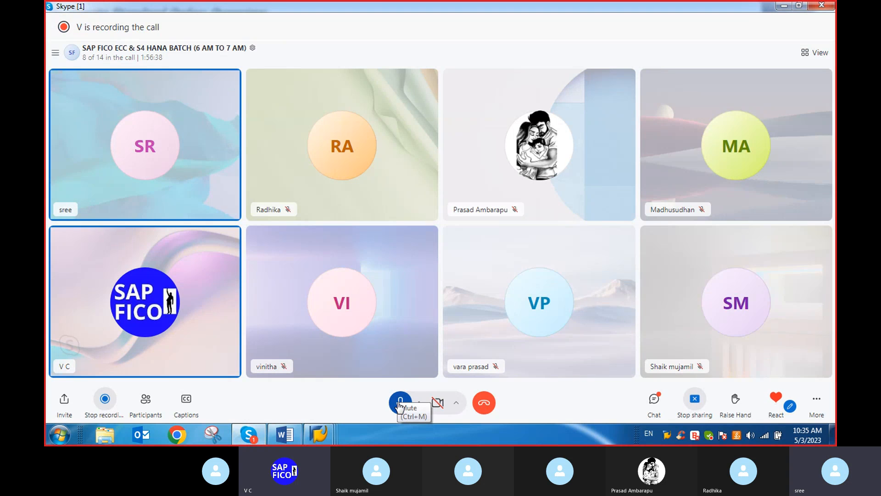